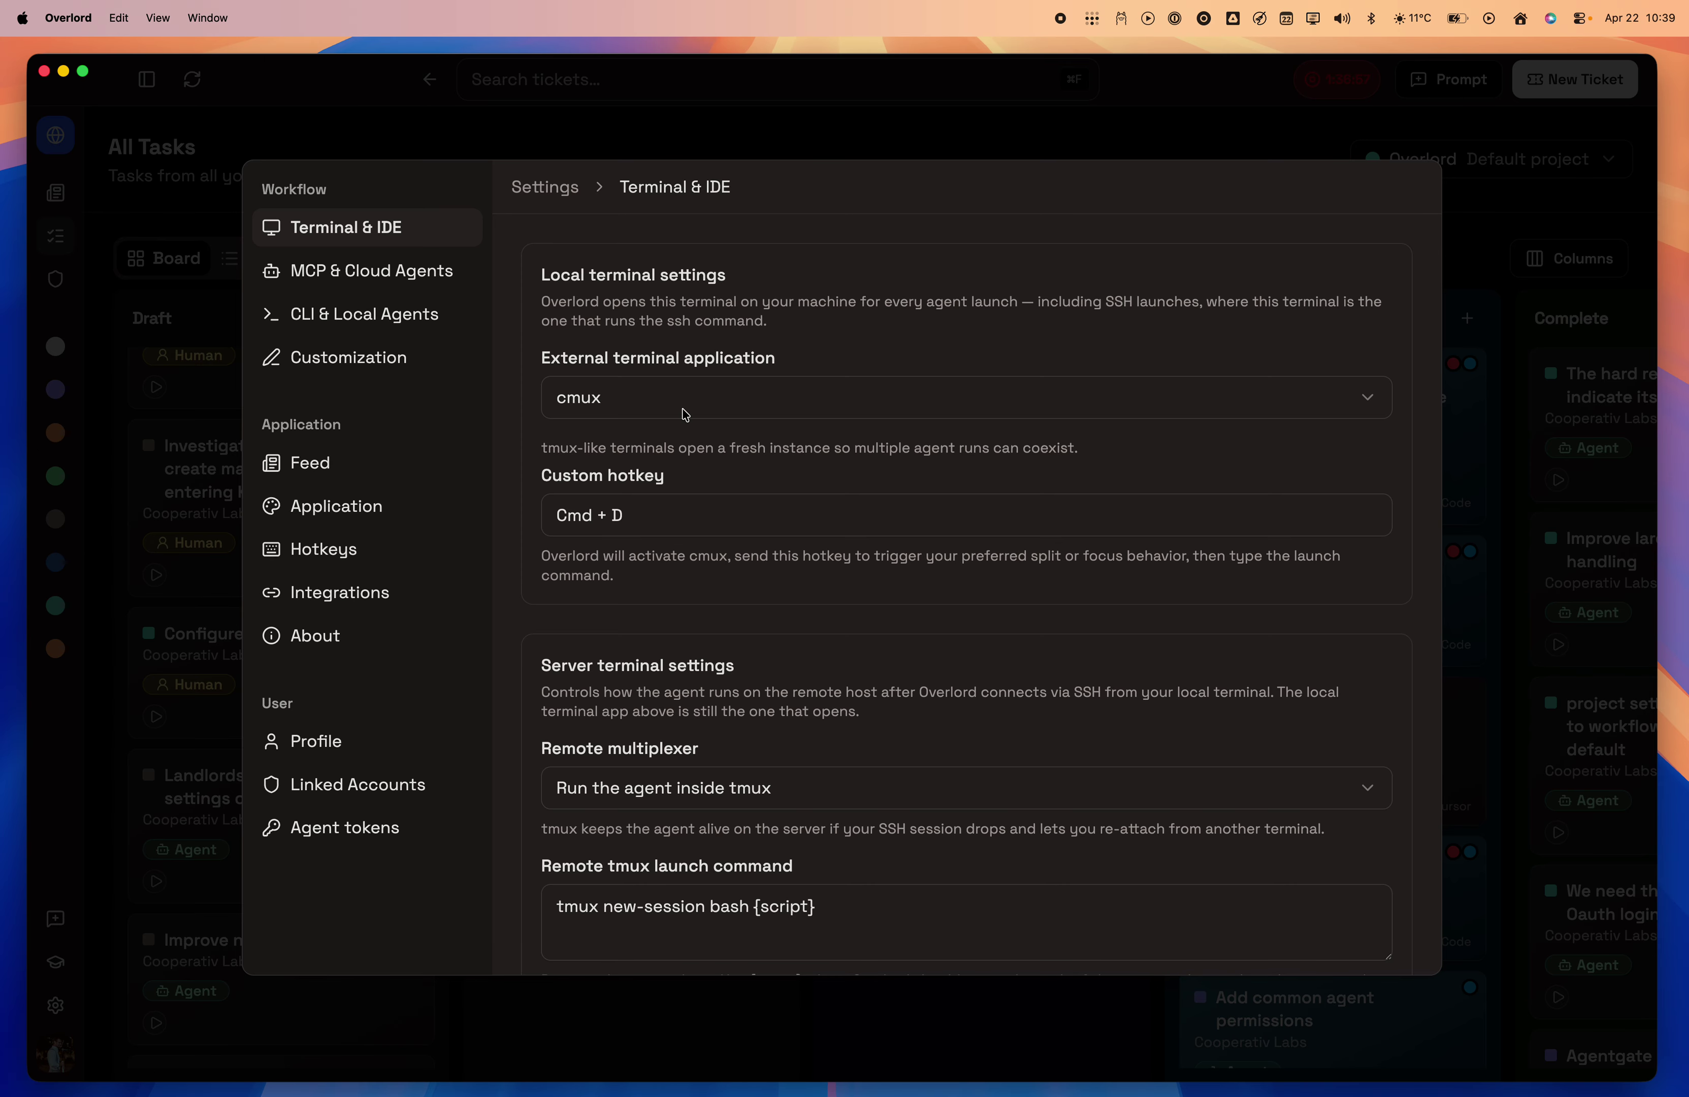
Review the external terminal applications, server terminal settings and file link editors offered in the Terminal & IDE settings
{"action": "left_click", "coordinate": [685, 400]}
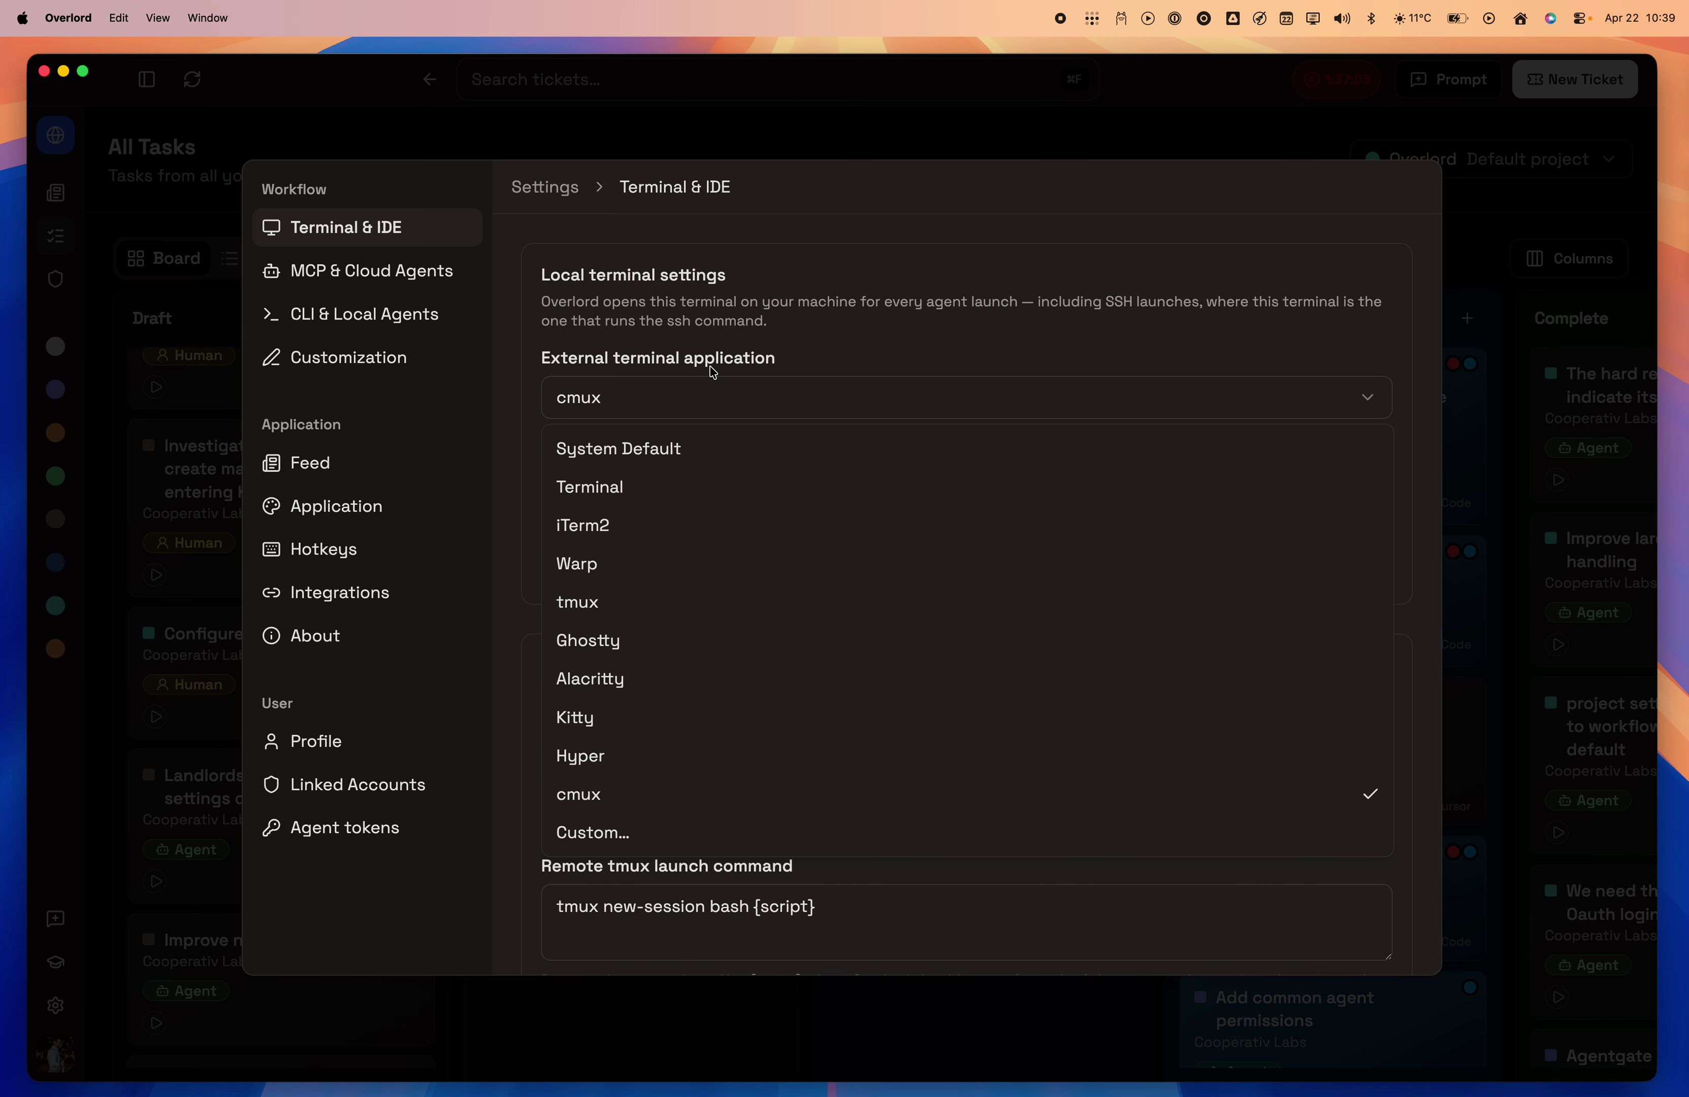
{"action": "left_click", "coordinate": [712, 332]}
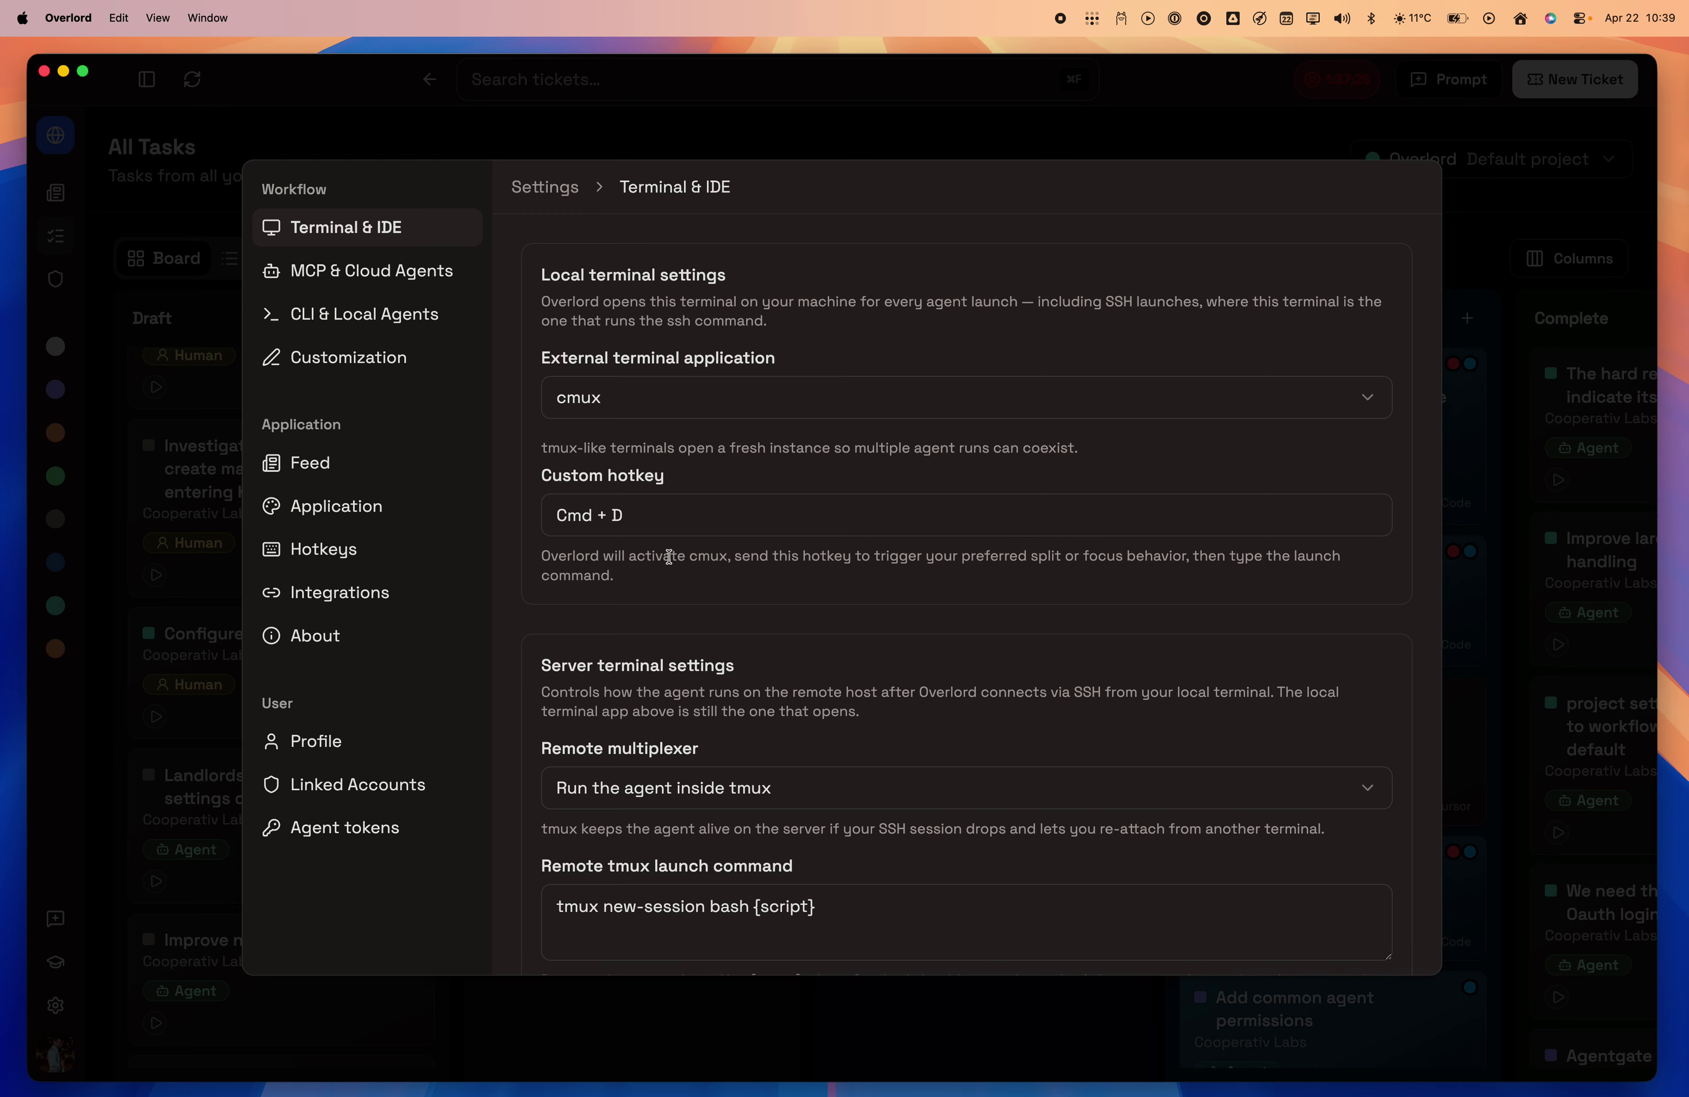
{"action": "scroll", "coordinate": [773, 680], "scroll_direction": "down", "scroll_amount": 3}
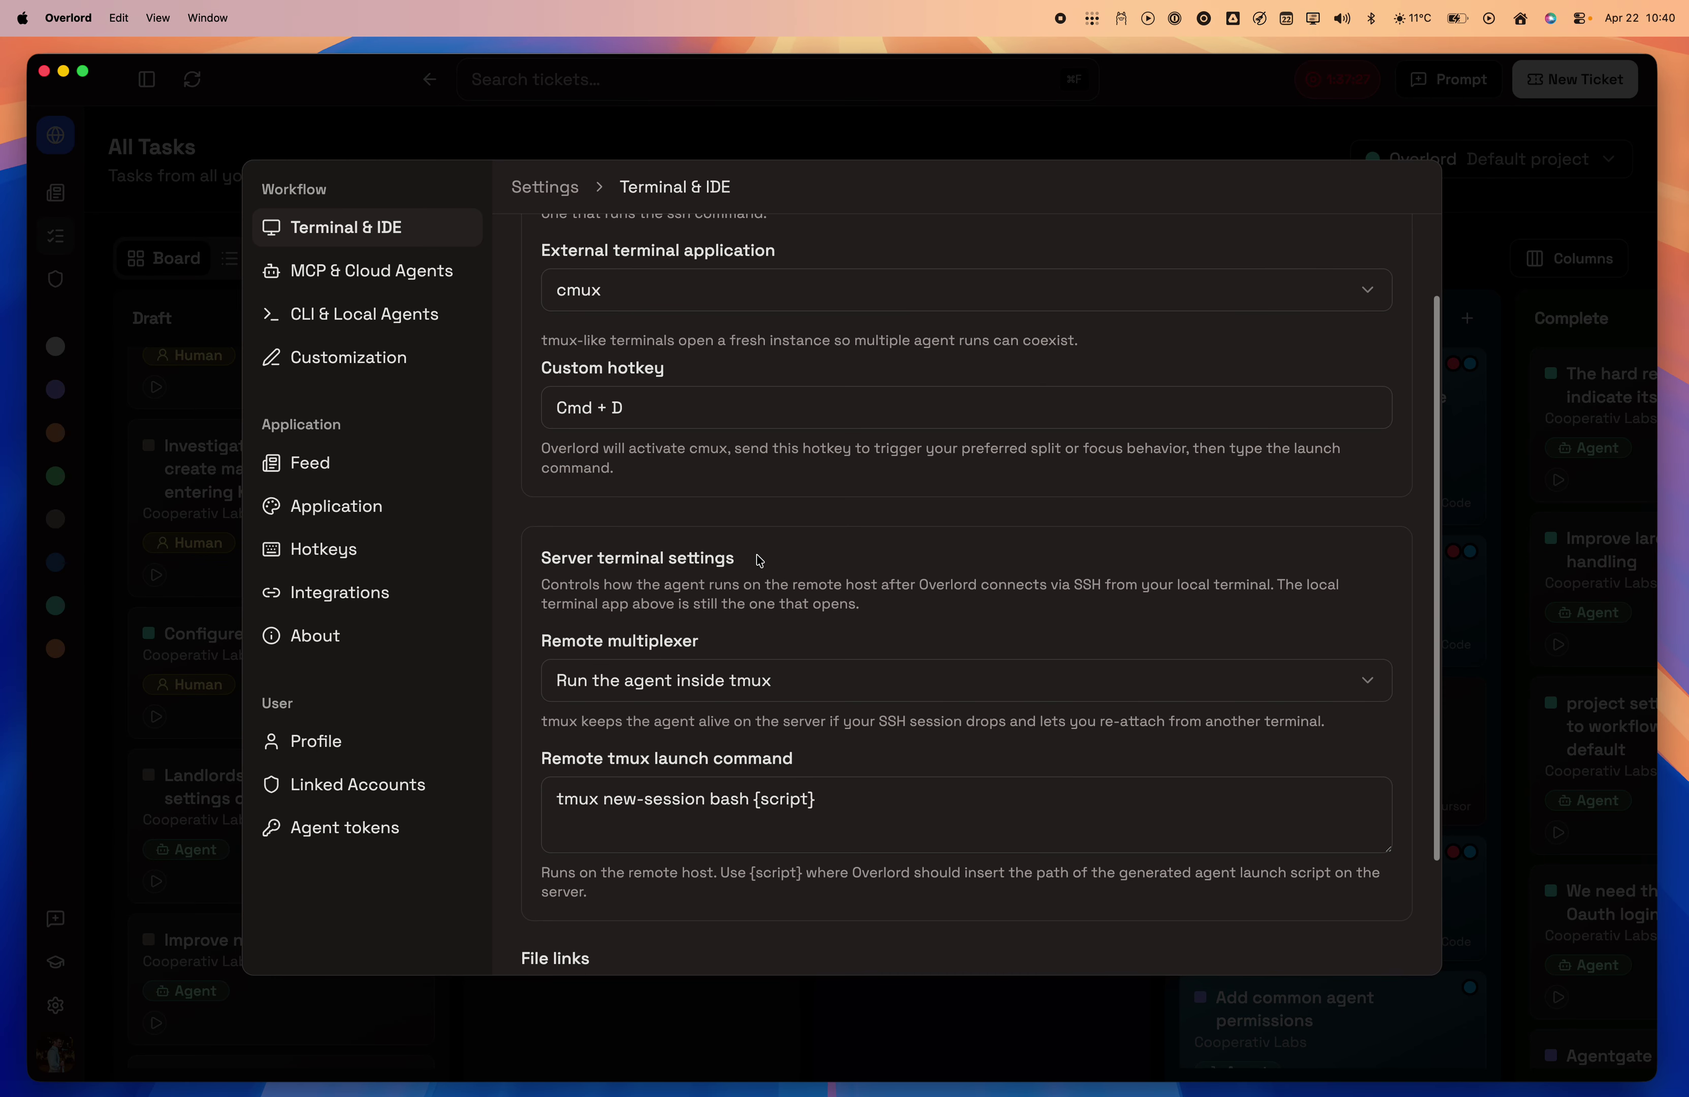
{"action": "scroll", "coordinate": [755, 562], "scroll_direction": "down", "scroll_amount": 3}
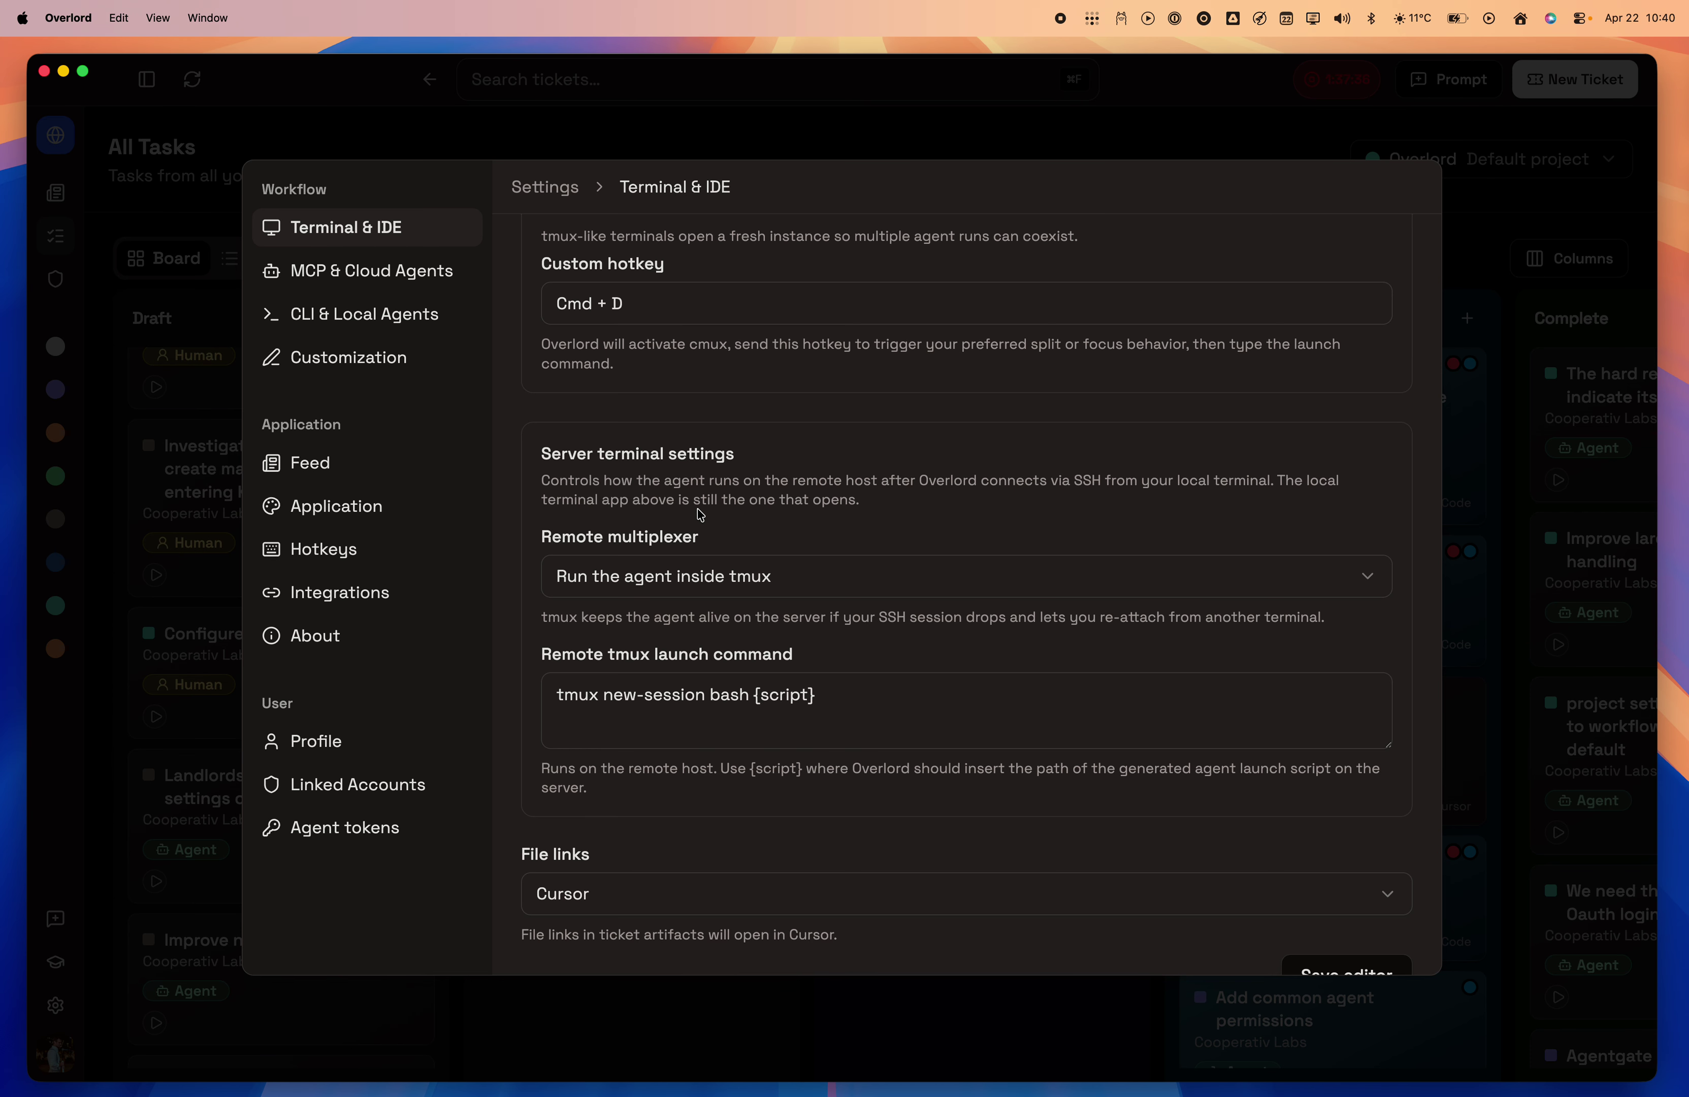
{"action": "scroll", "coordinate": [701, 514], "scroll_direction": "down", "scroll_amount": 2}
{"action": "left_click", "coordinate": [887, 846]}
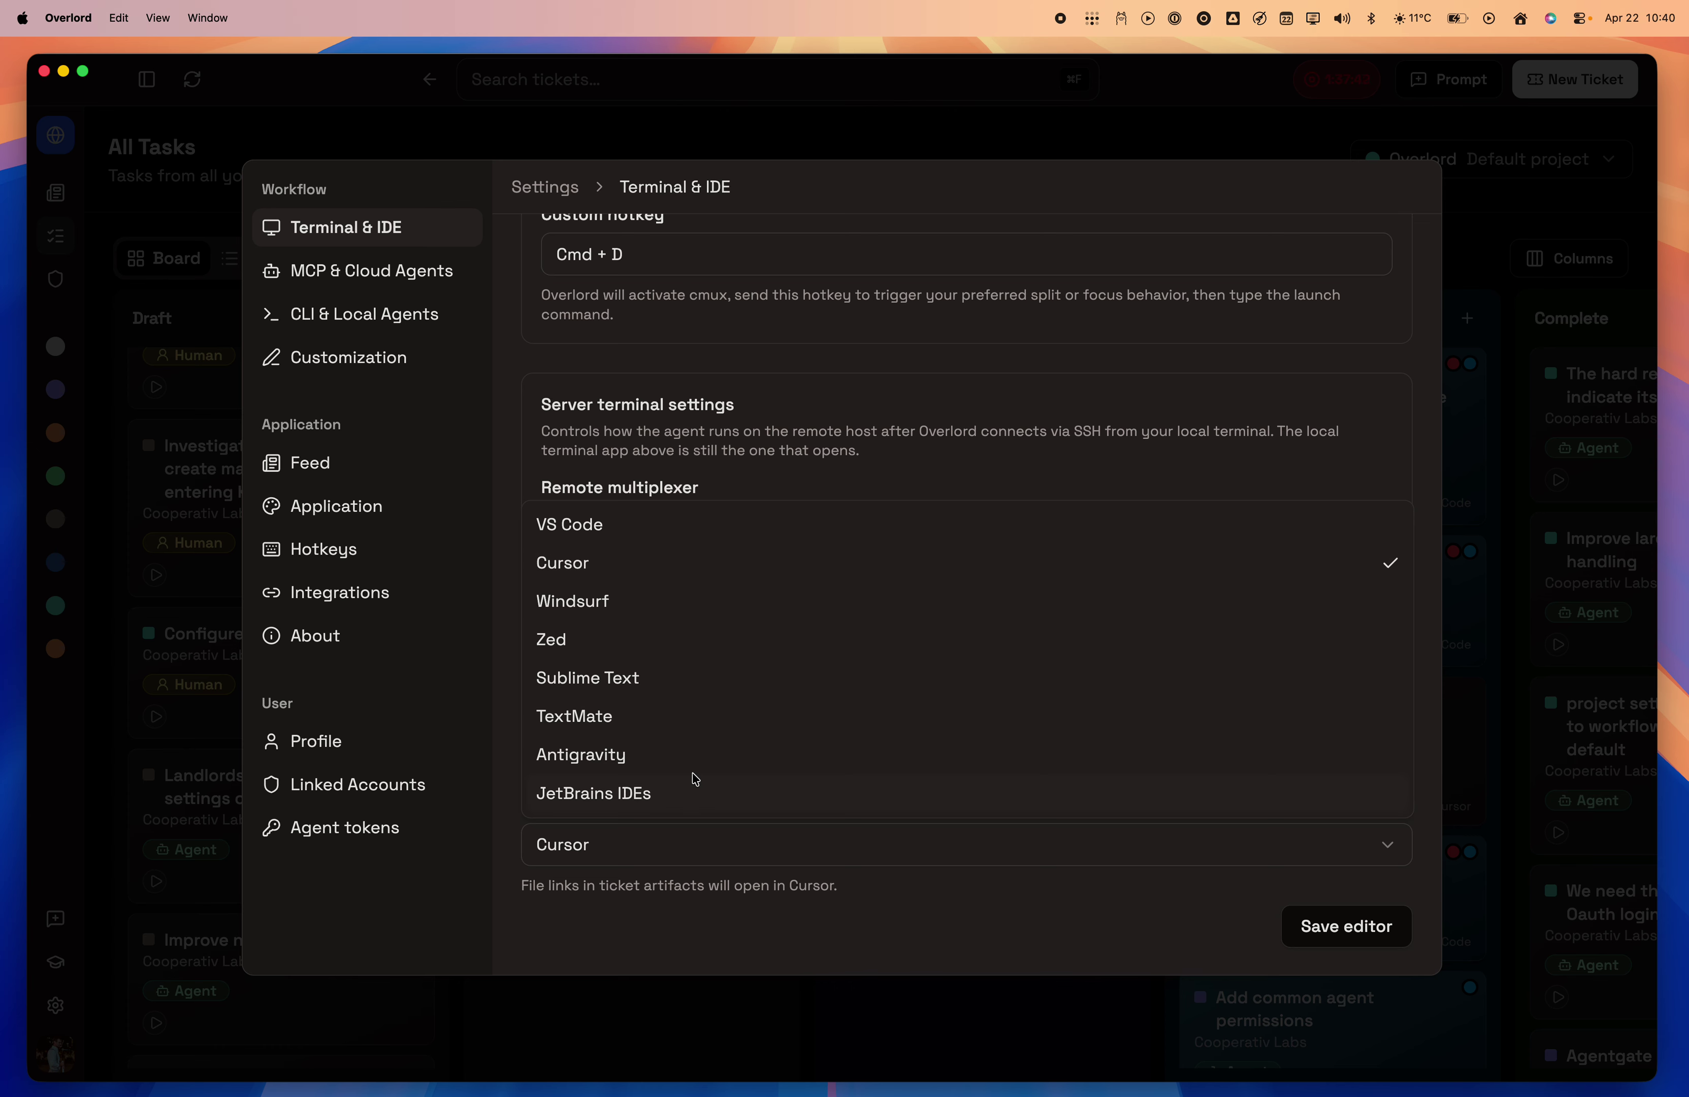
{"action": "left_click", "coordinate": [666, 916]}
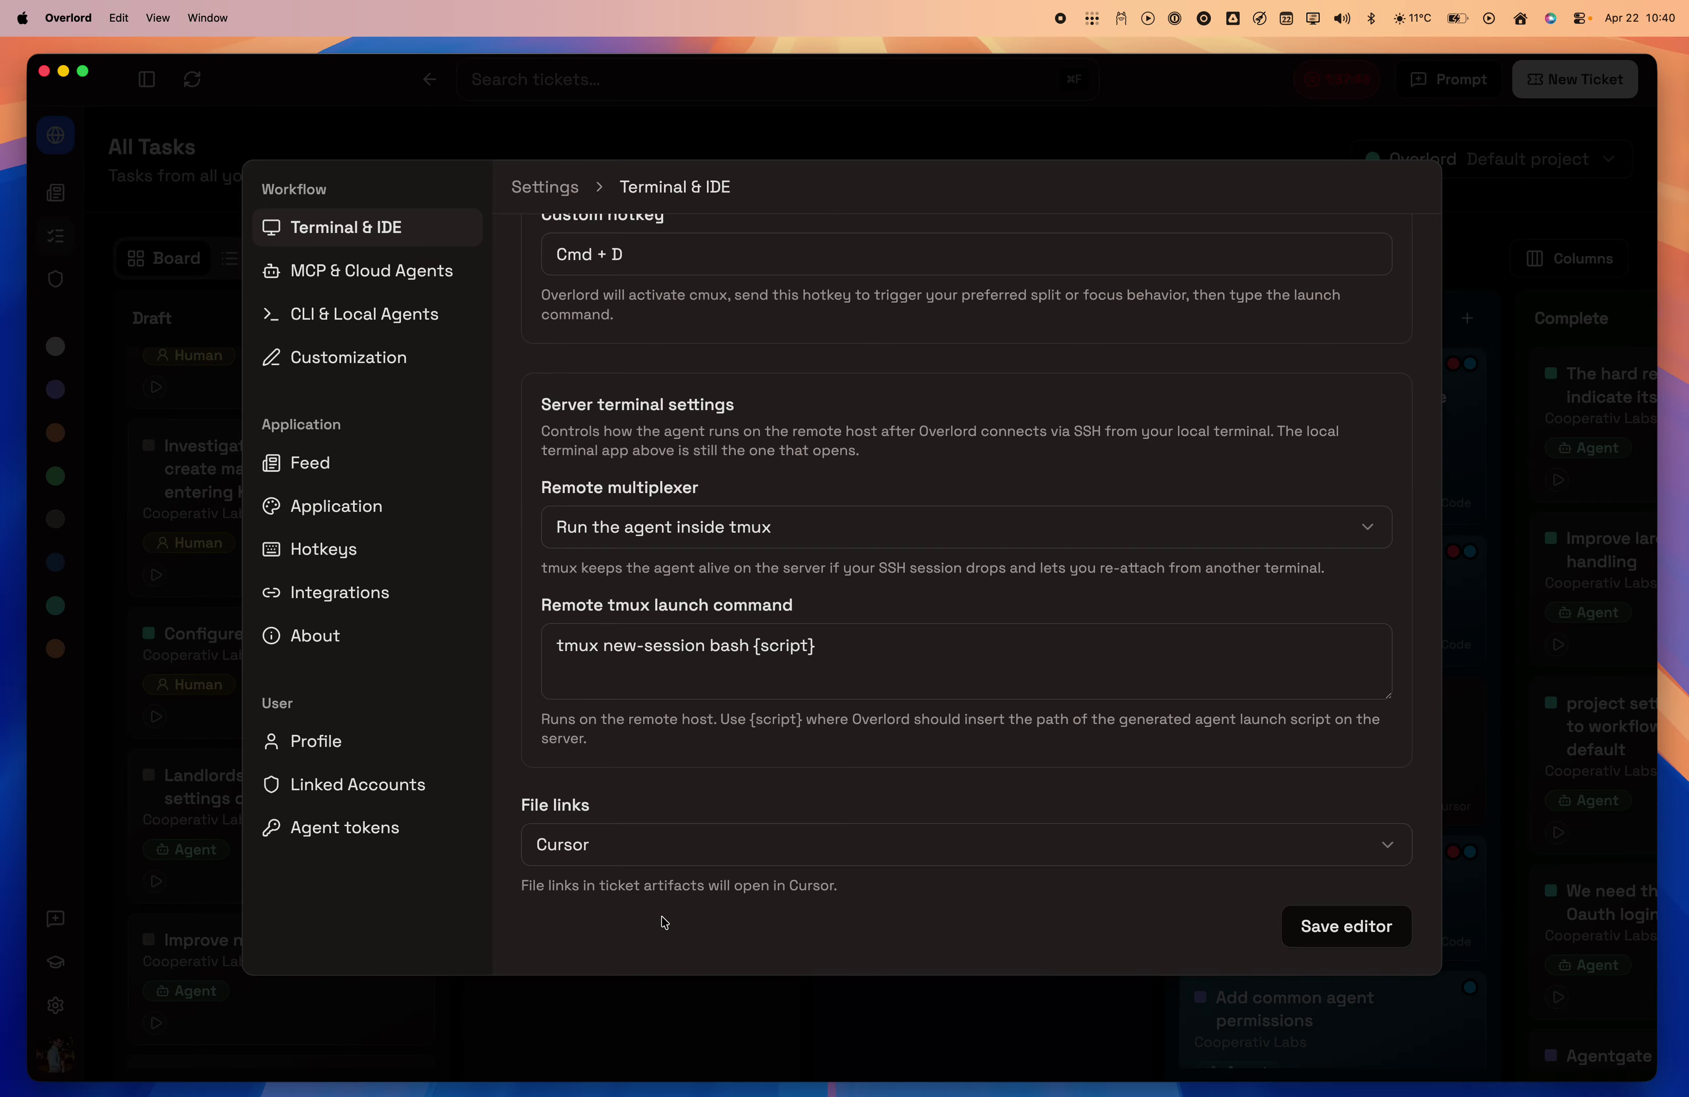
{"action": "scroll", "coordinate": [748, 678], "scroll_direction": "up", "scroll_amount": 5}
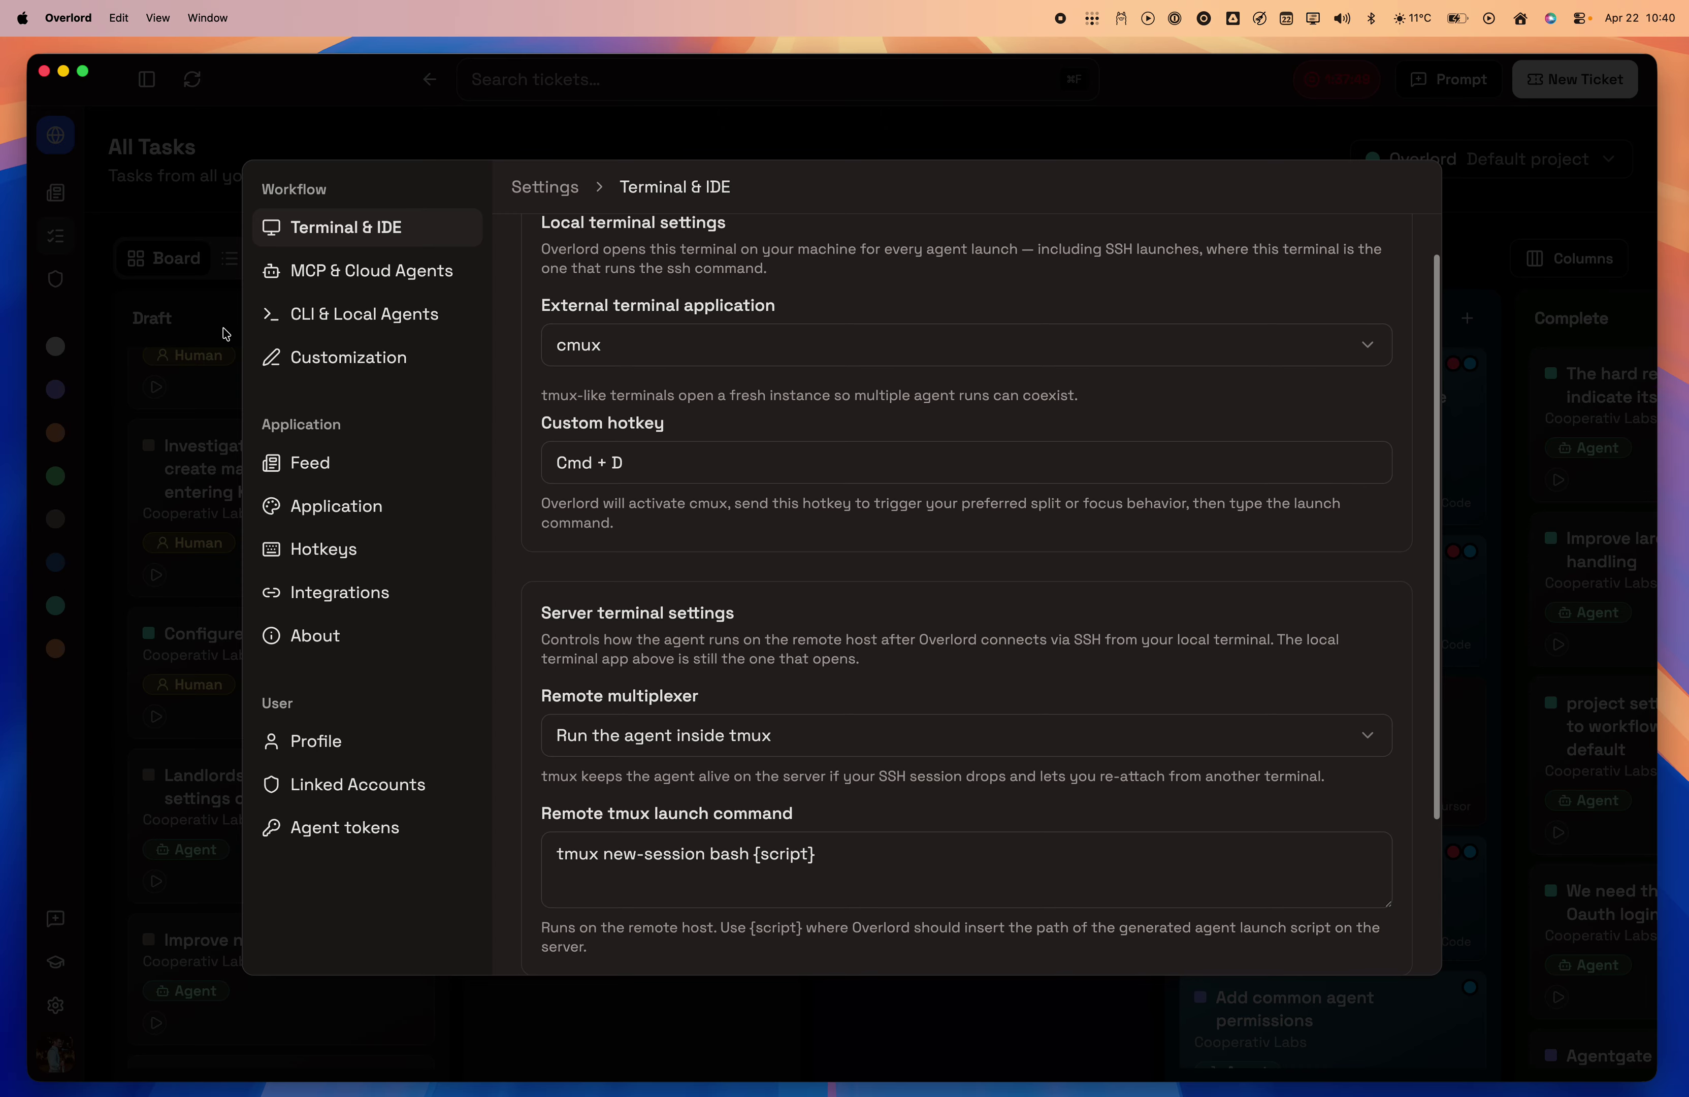
Look through the MCP & Cloud Agents settings, from the MCP URL and configuration snippets to the workspace agent token
{"action": "left_click", "coordinate": [321, 269]}
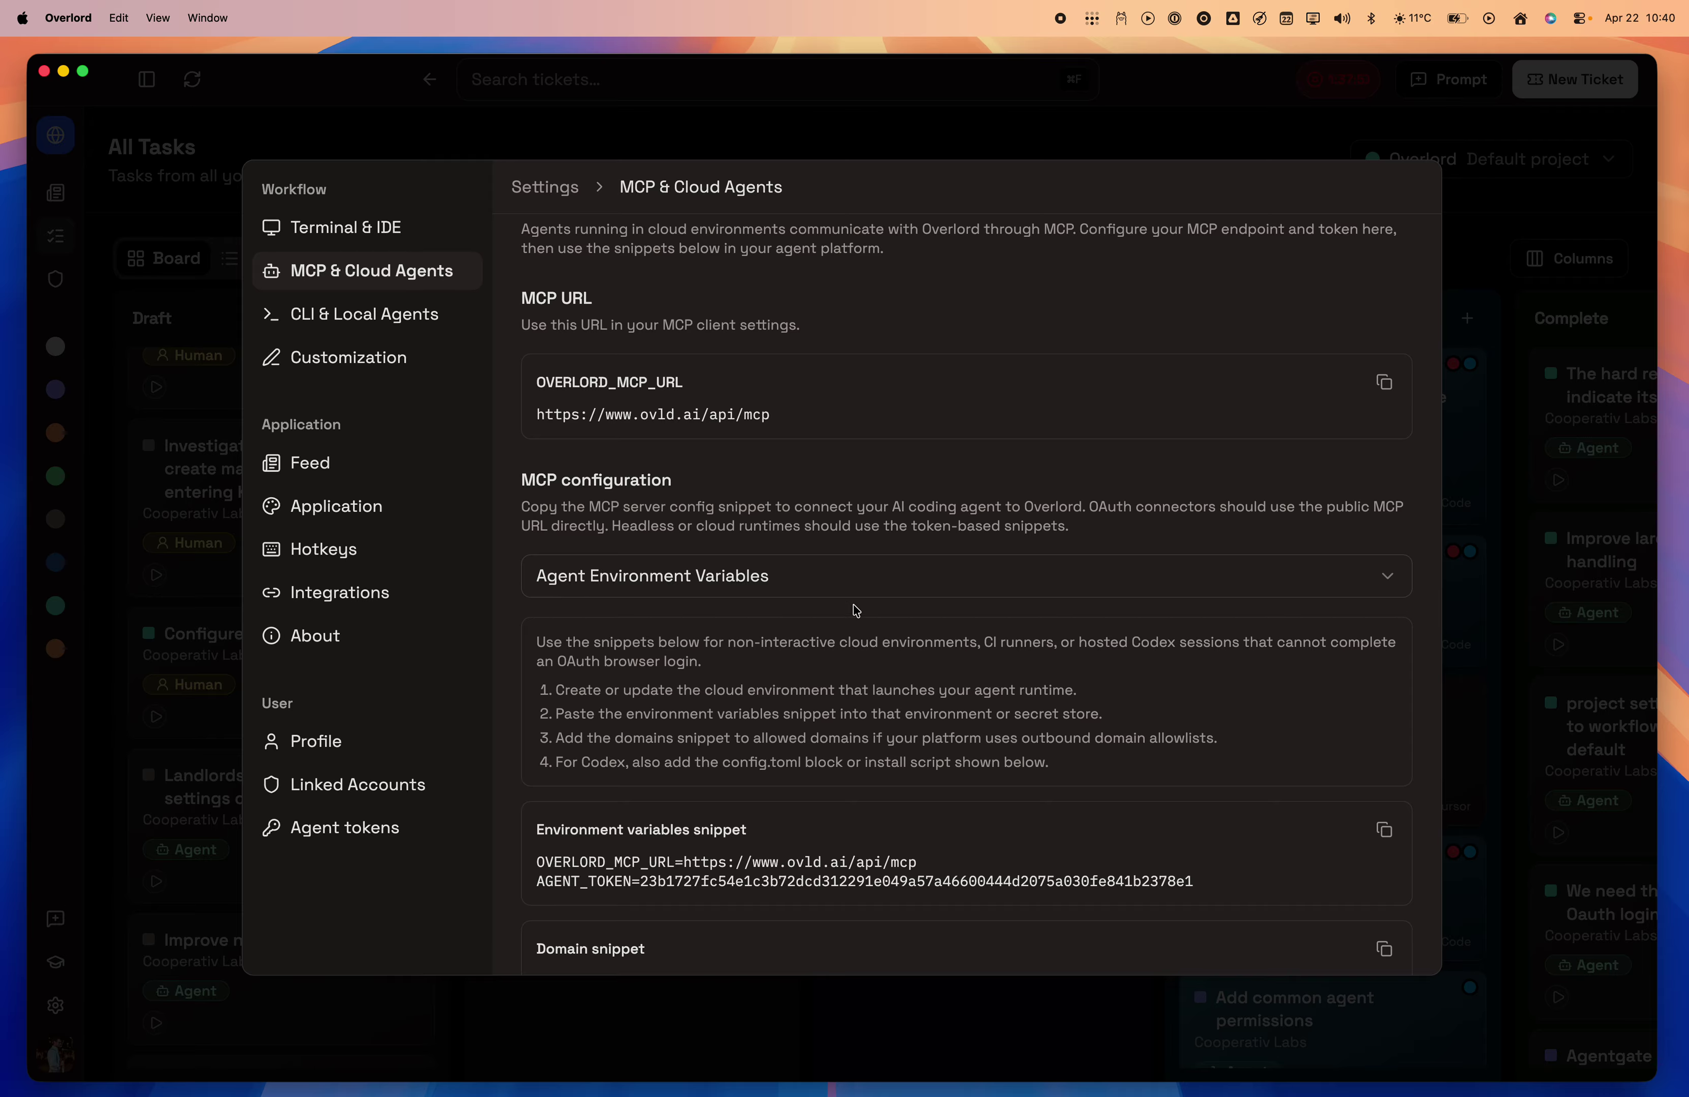
{"action": "scroll", "coordinate": [841, 716], "scroll_direction": "down", "scroll_amount": 10}
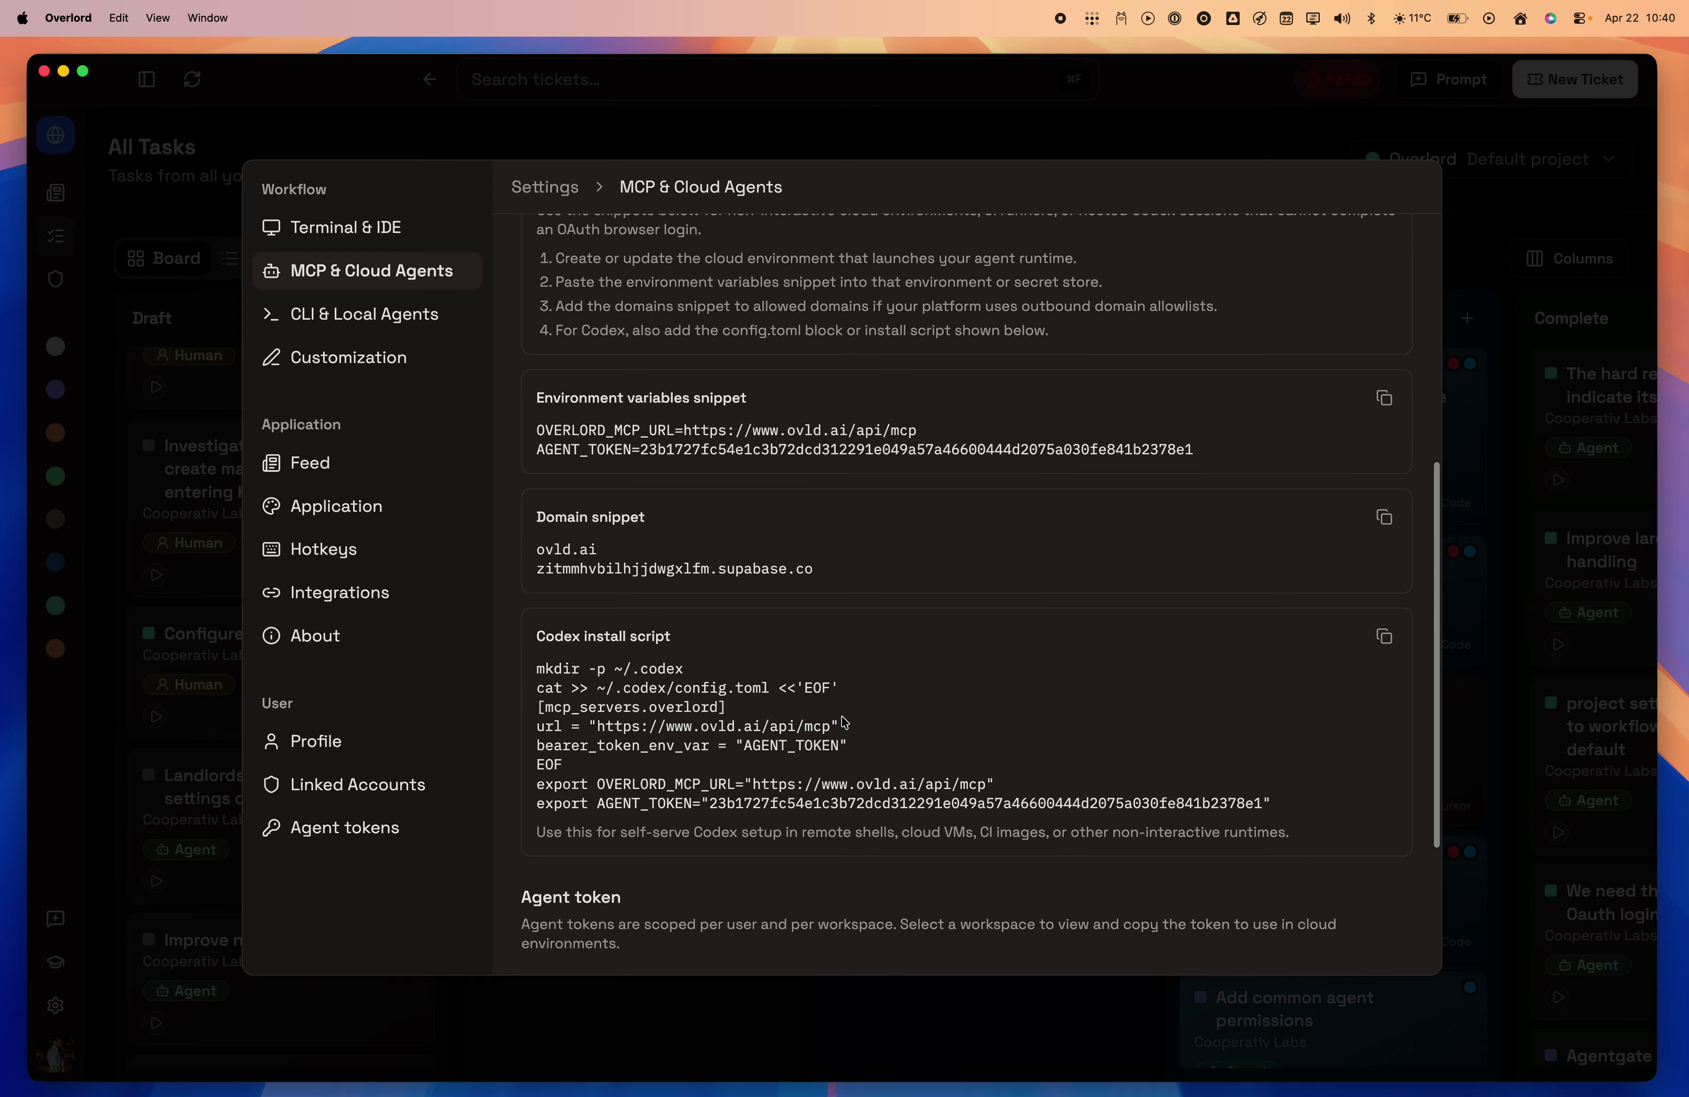
{"action": "scroll", "coordinate": [835, 721], "scroll_direction": "down", "scroll_amount": 4}
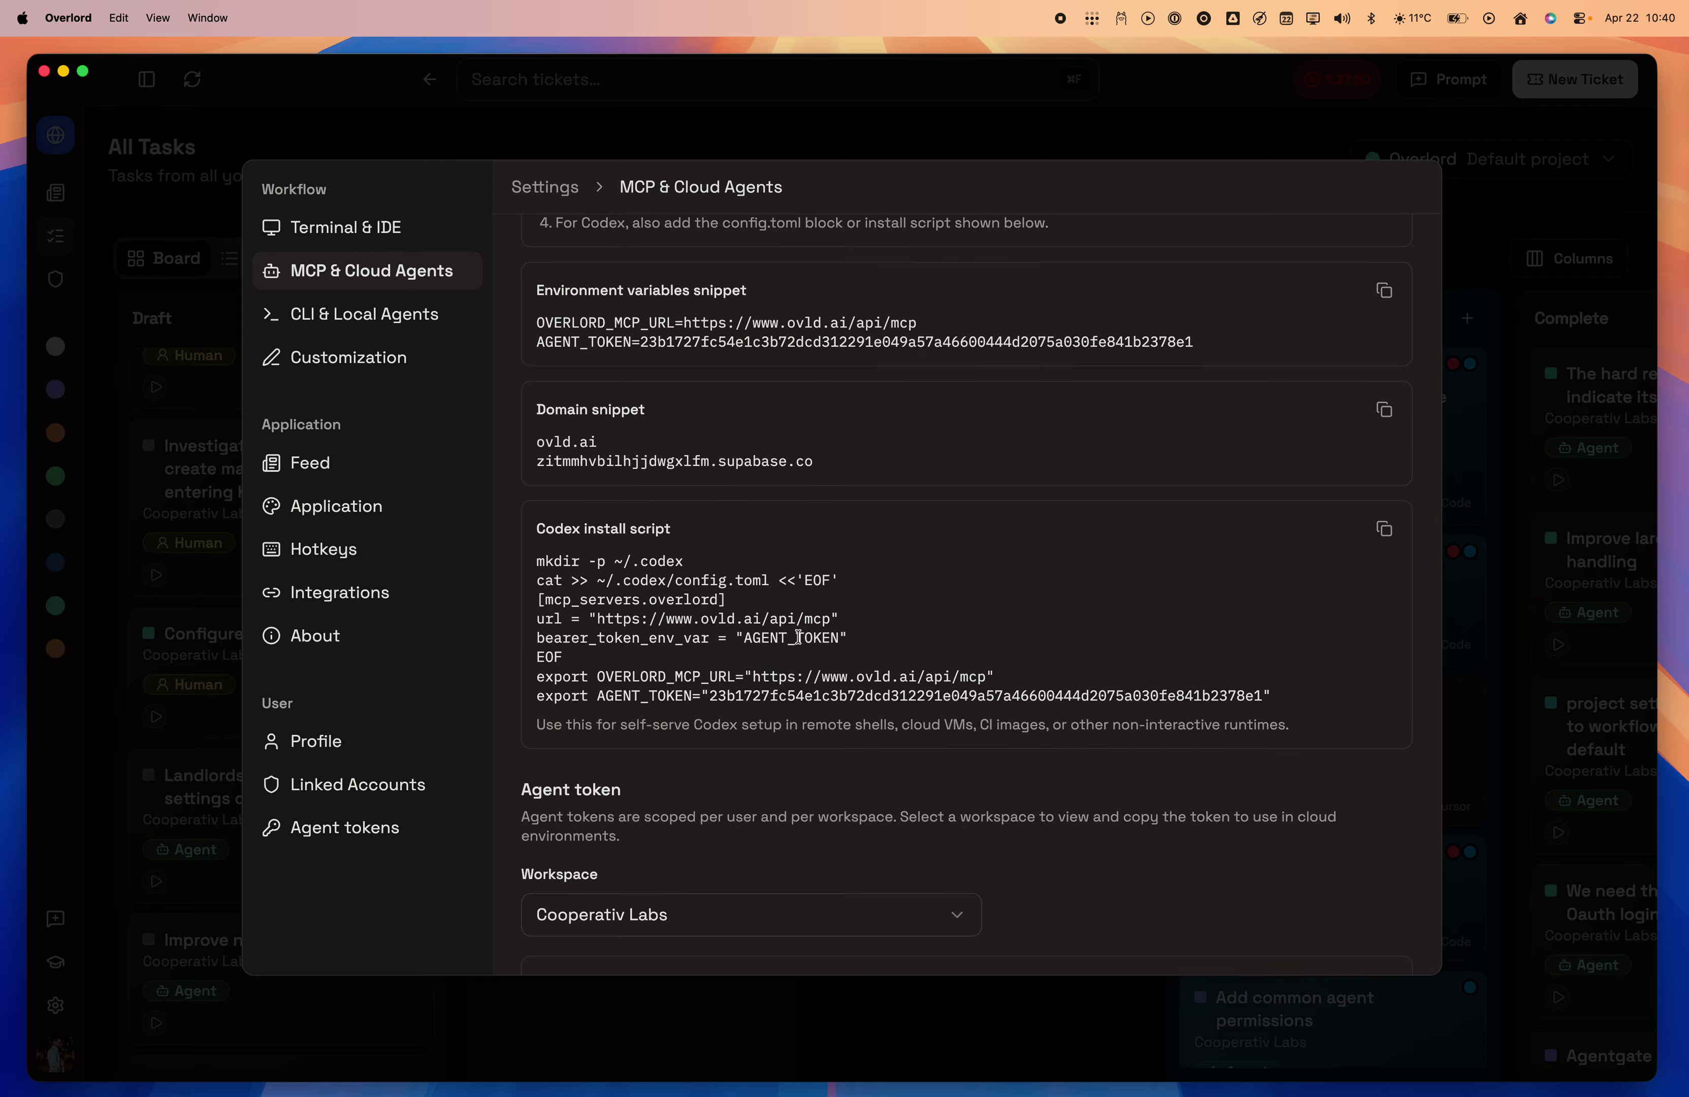
{"action": "scroll", "coordinate": [797, 636], "scroll_direction": "down", "scroll_amount": 2}
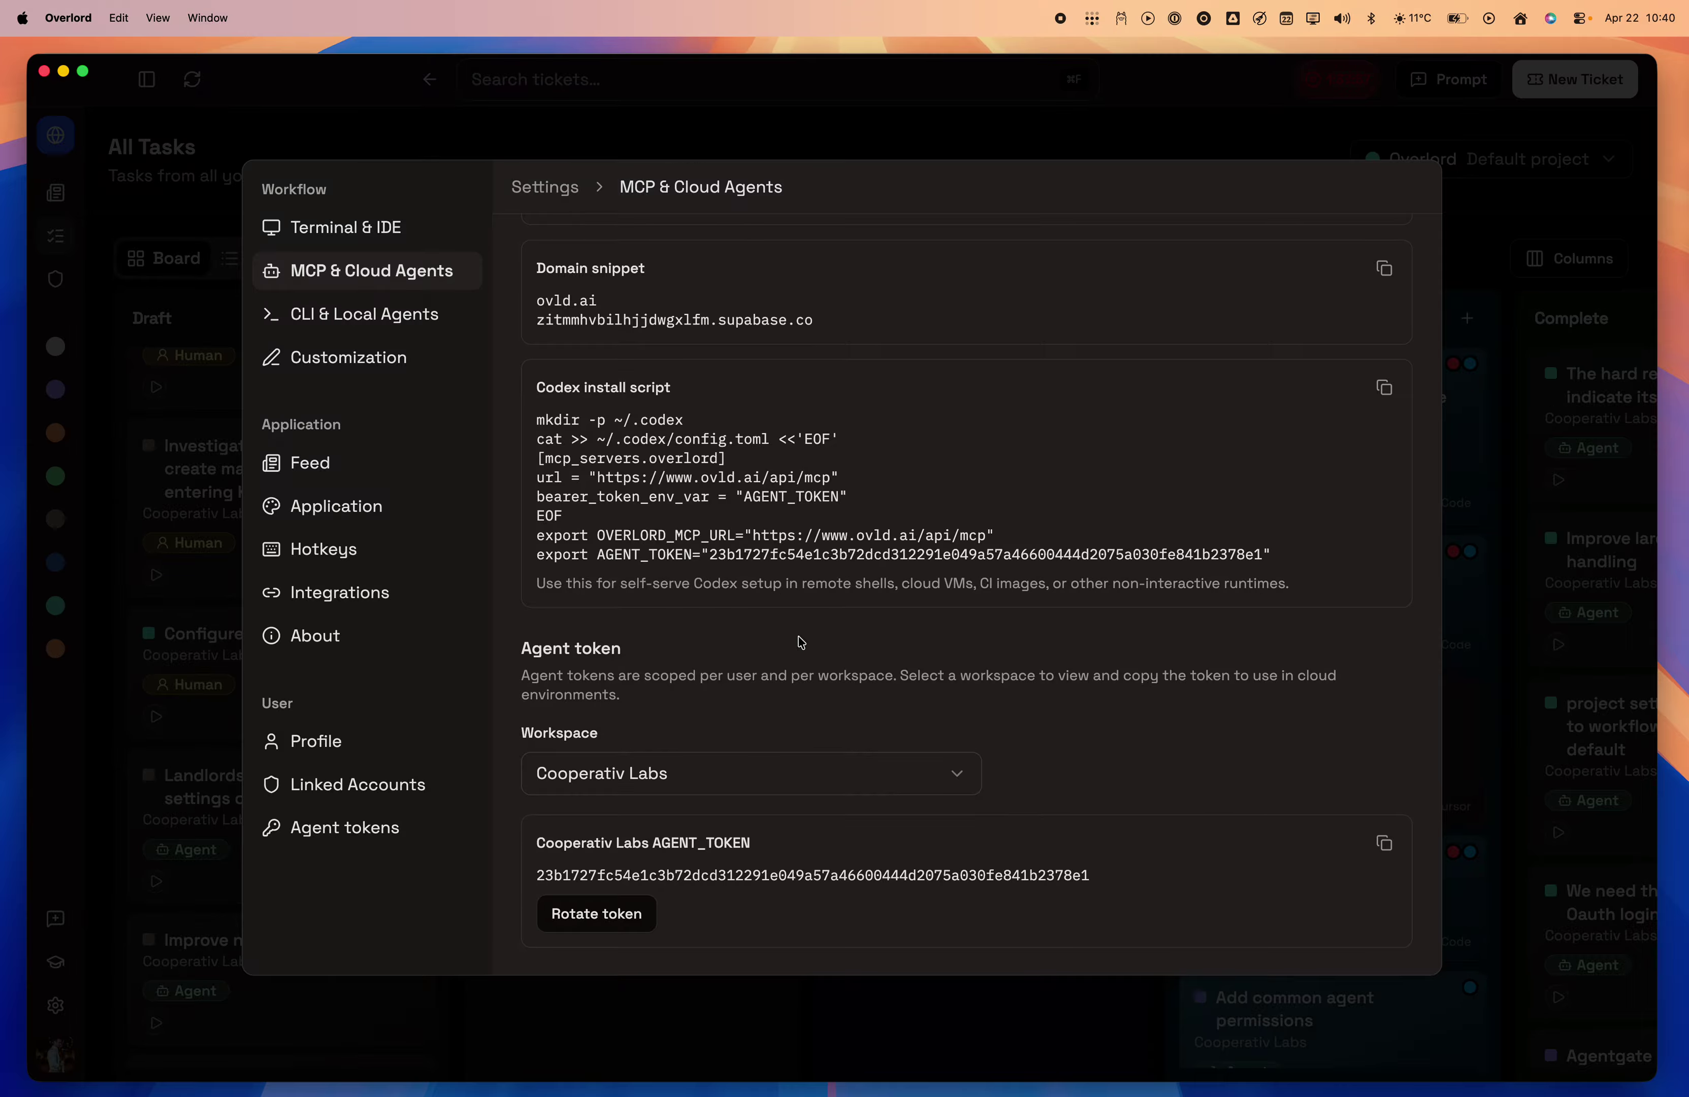
{"action": "scroll", "coordinate": [797, 640], "scroll_direction": "up", "scroll_amount": 8}
{"action": "scroll", "coordinate": [801, 640], "scroll_direction": "up", "scroll_amount": 3}
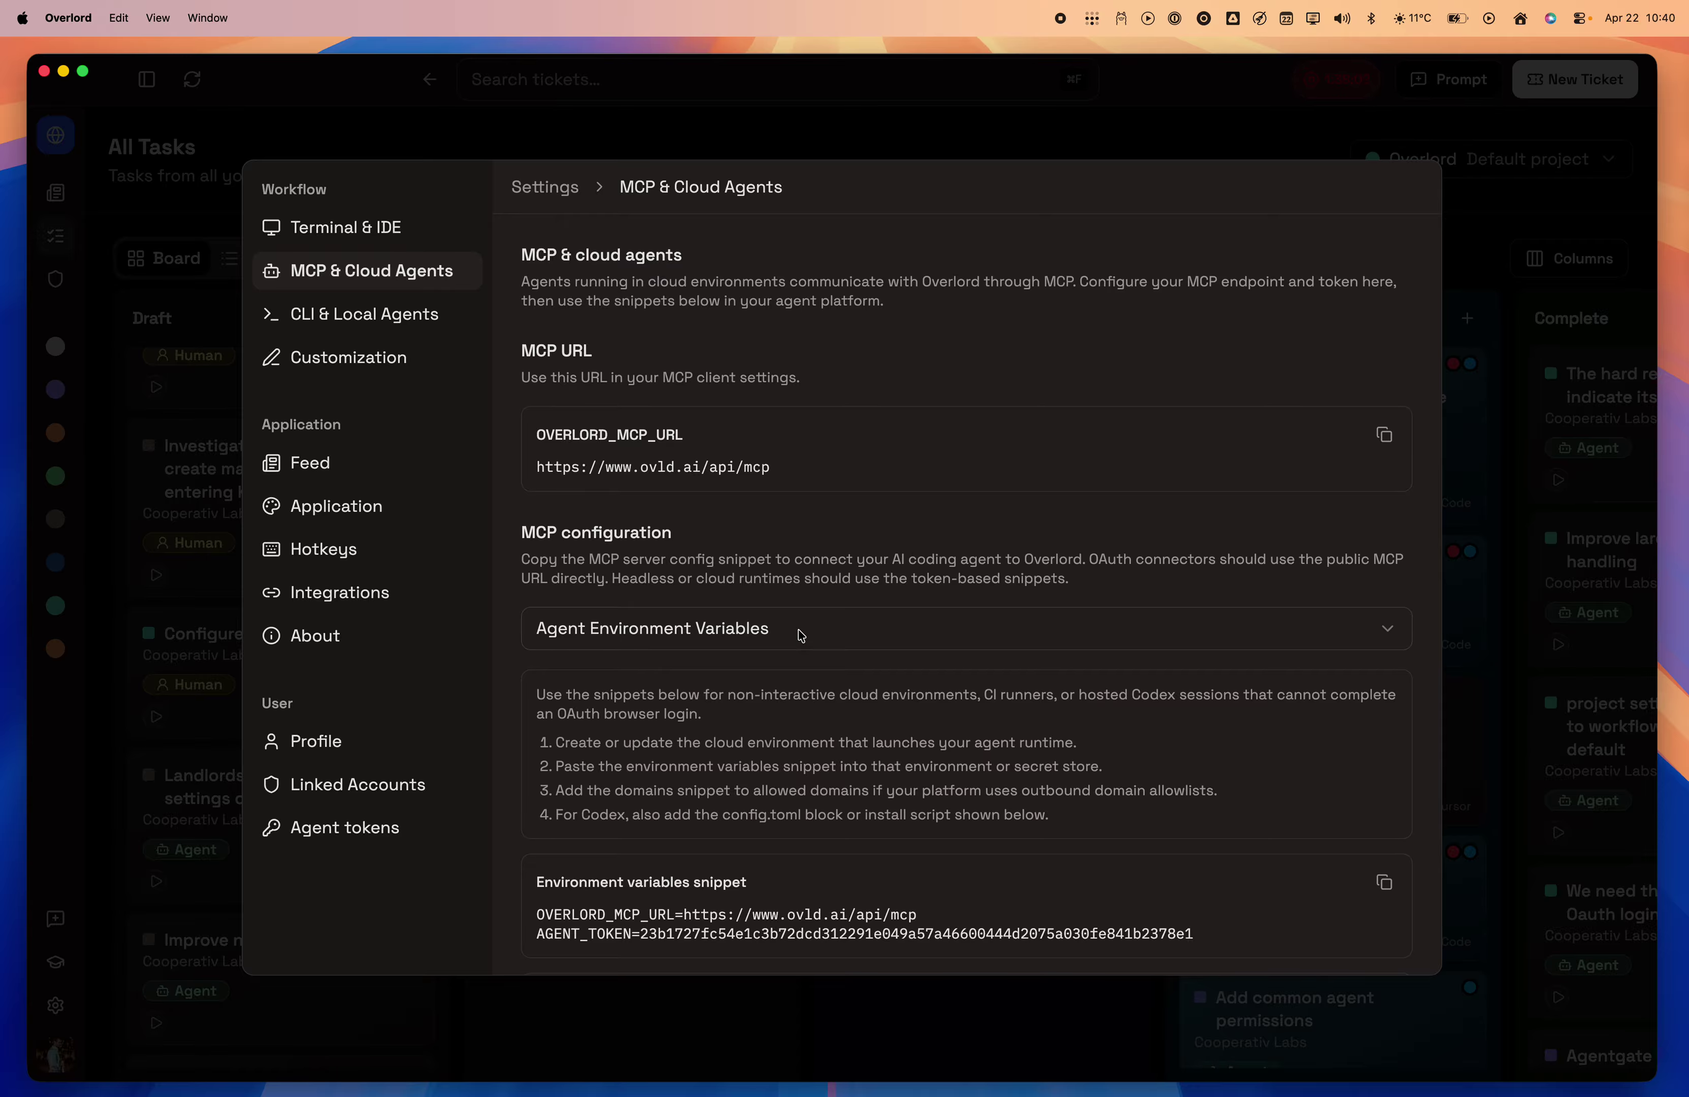
Review the selectable local agents and the Claude command flags in the CLI & Local Agents settings
{"action": "left_click", "coordinate": [375, 326]}
{"action": "left_click", "coordinate": [606, 596]}
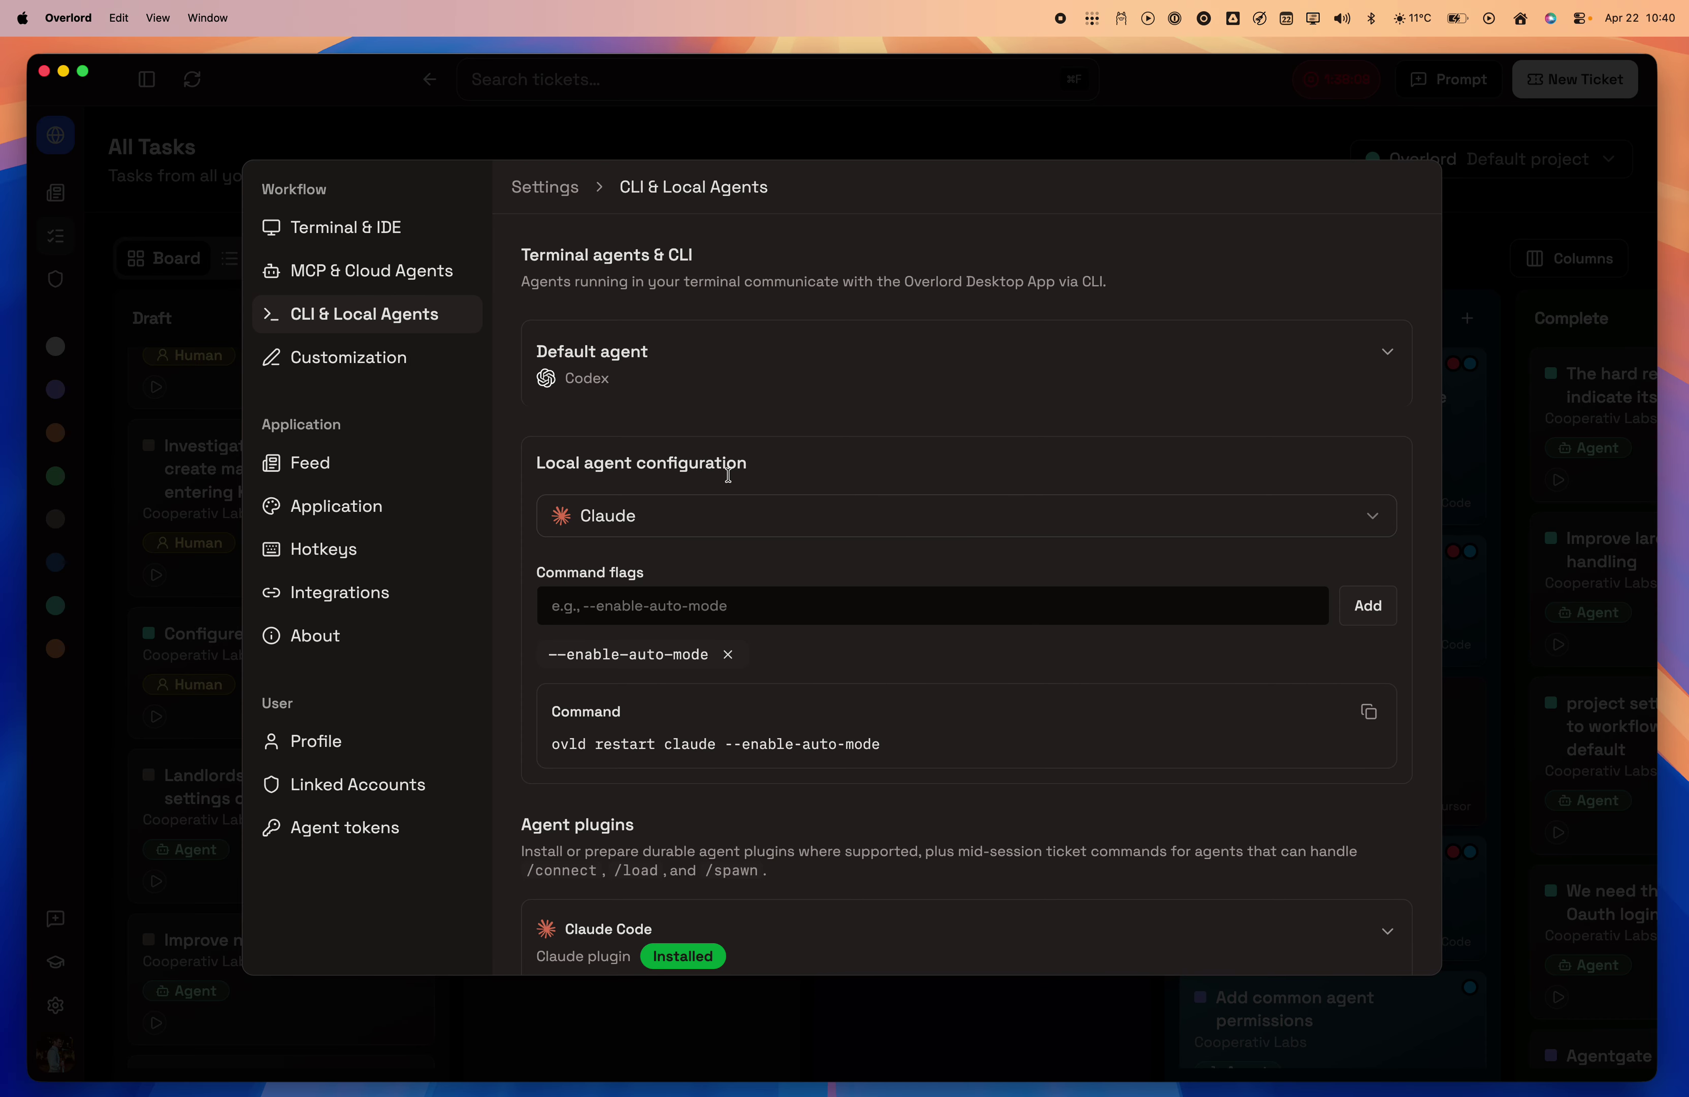
{"action": "scroll", "coordinate": [845, 528], "scroll_direction": "down", "scroll_amount": 1}
{"action": "left_click", "coordinate": [812, 472]}
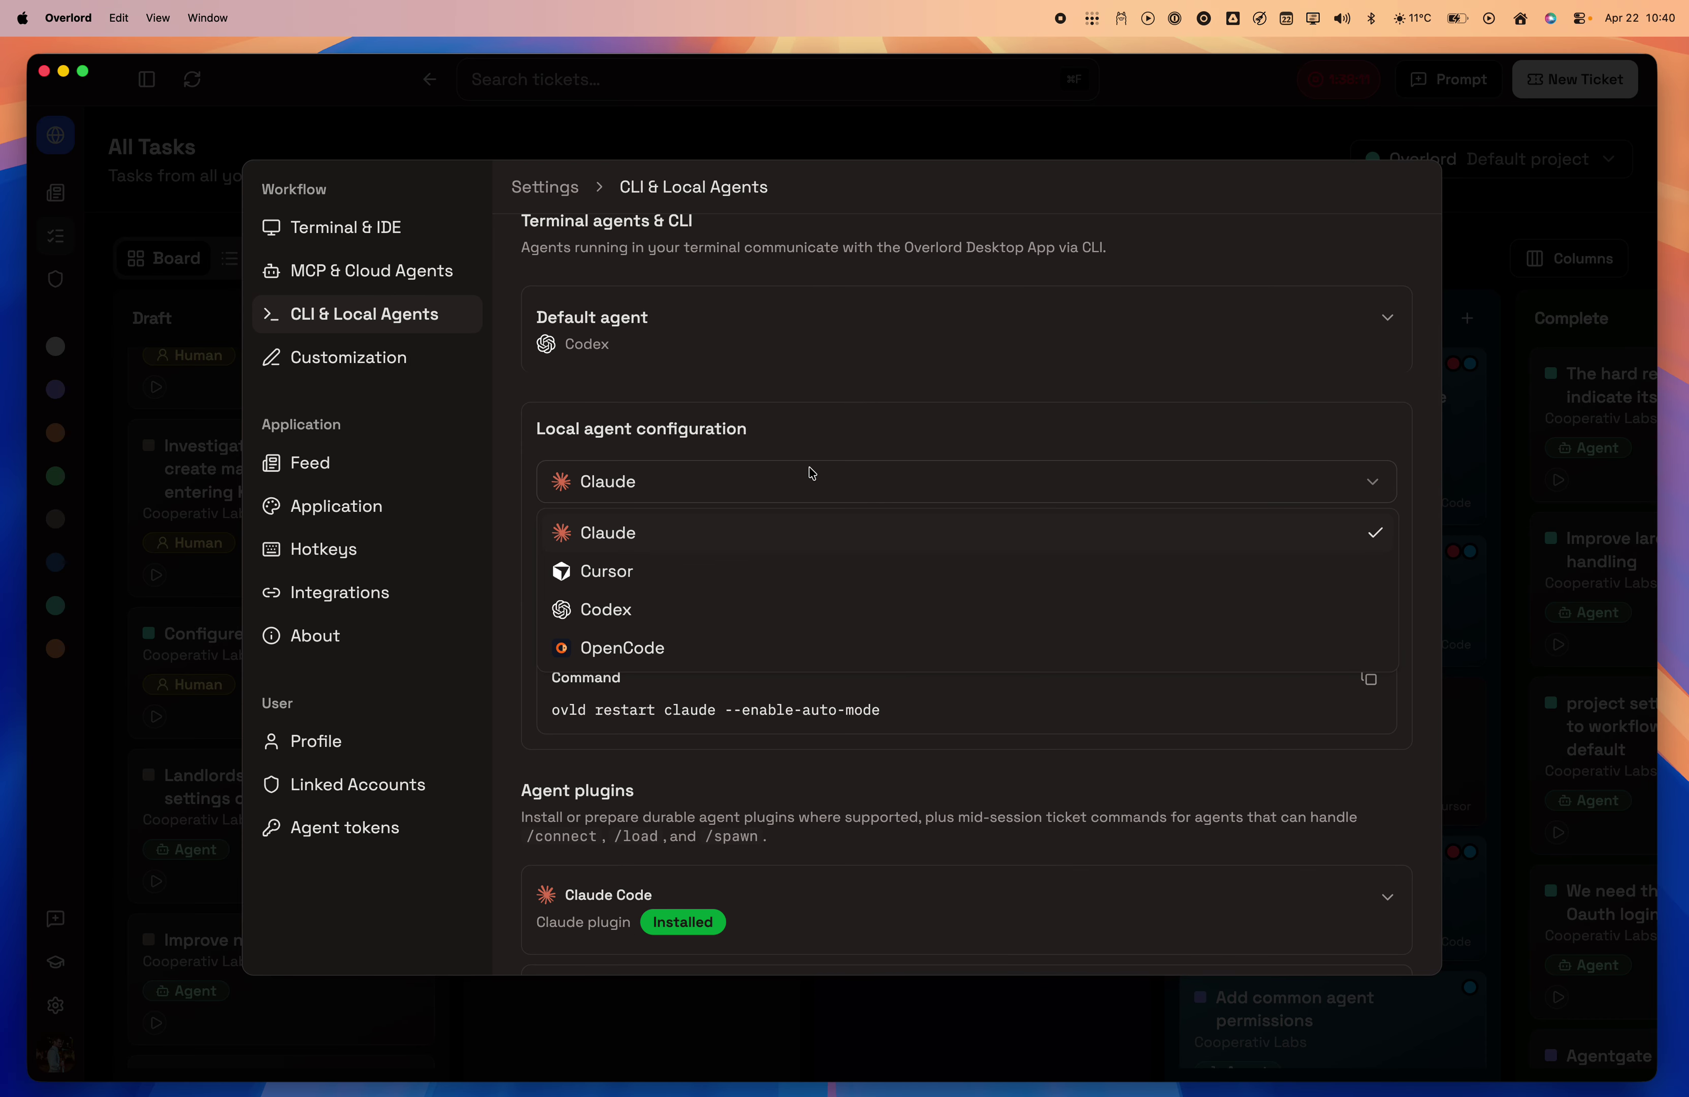
{"action": "left_click", "coordinate": [812, 433]}
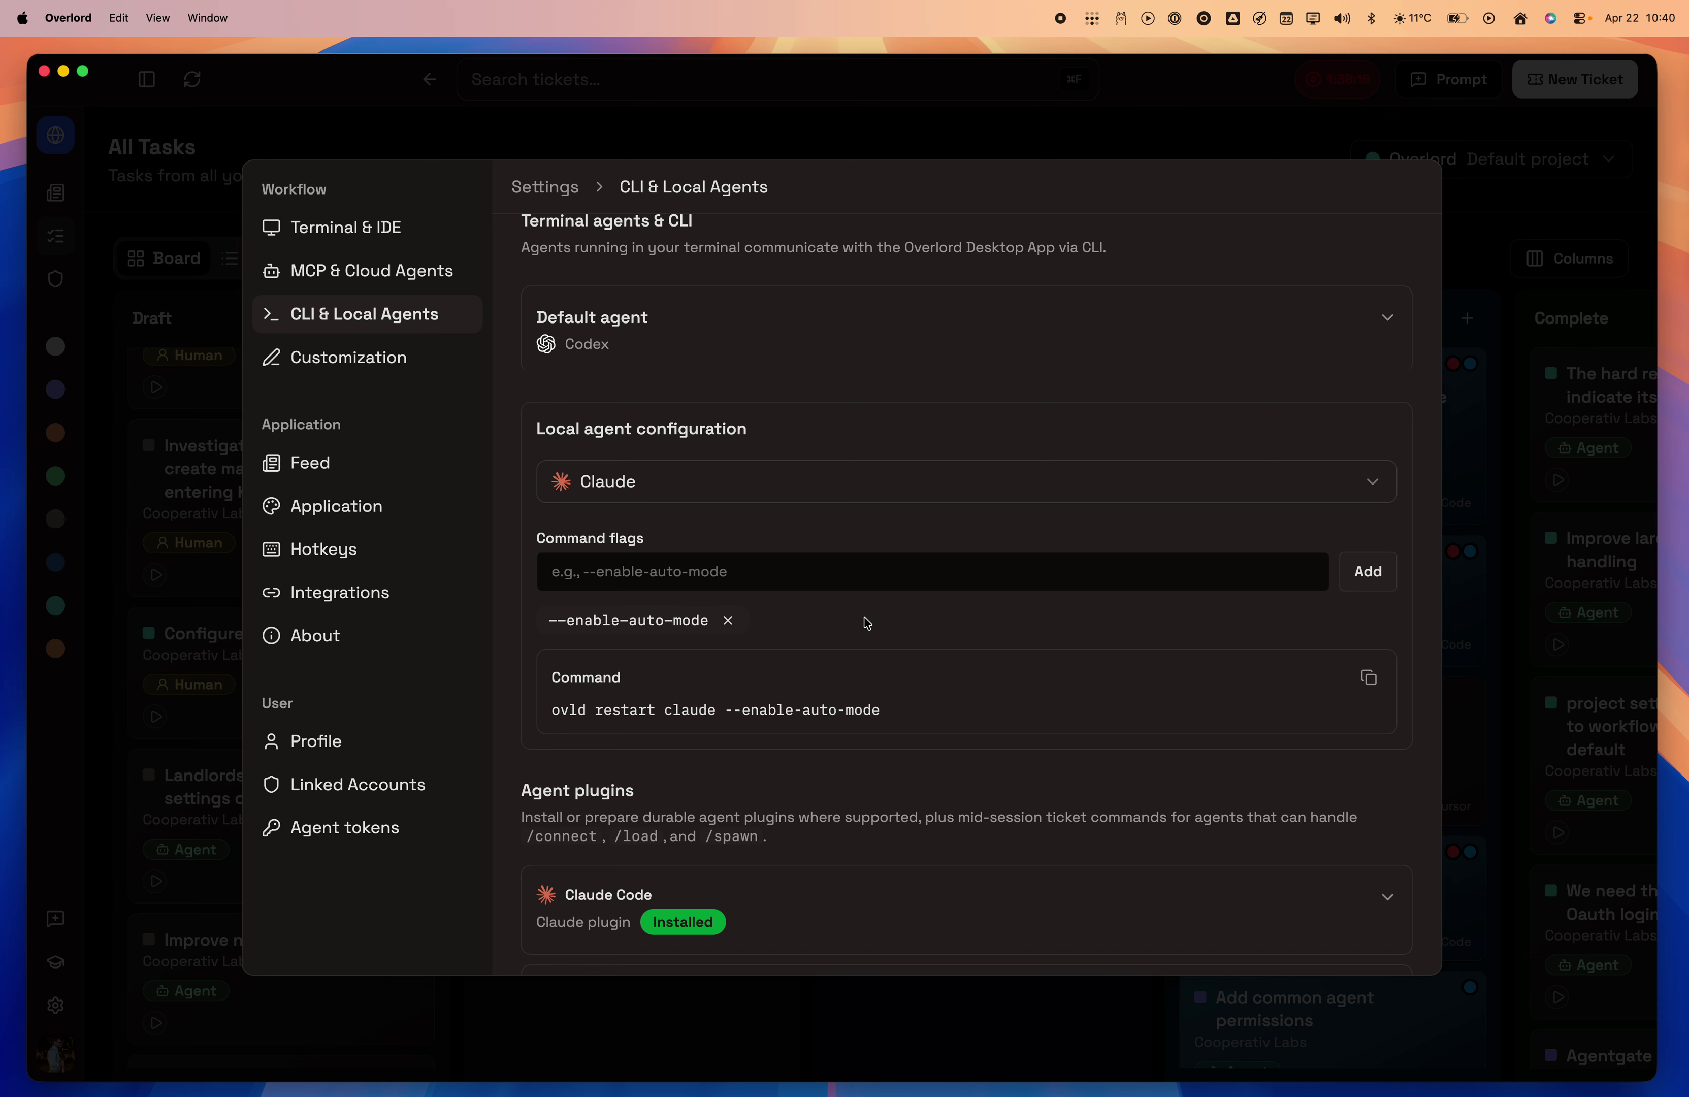
{"action": "scroll", "coordinate": [855, 627], "scroll_direction": "down", "scroll_amount": 1}
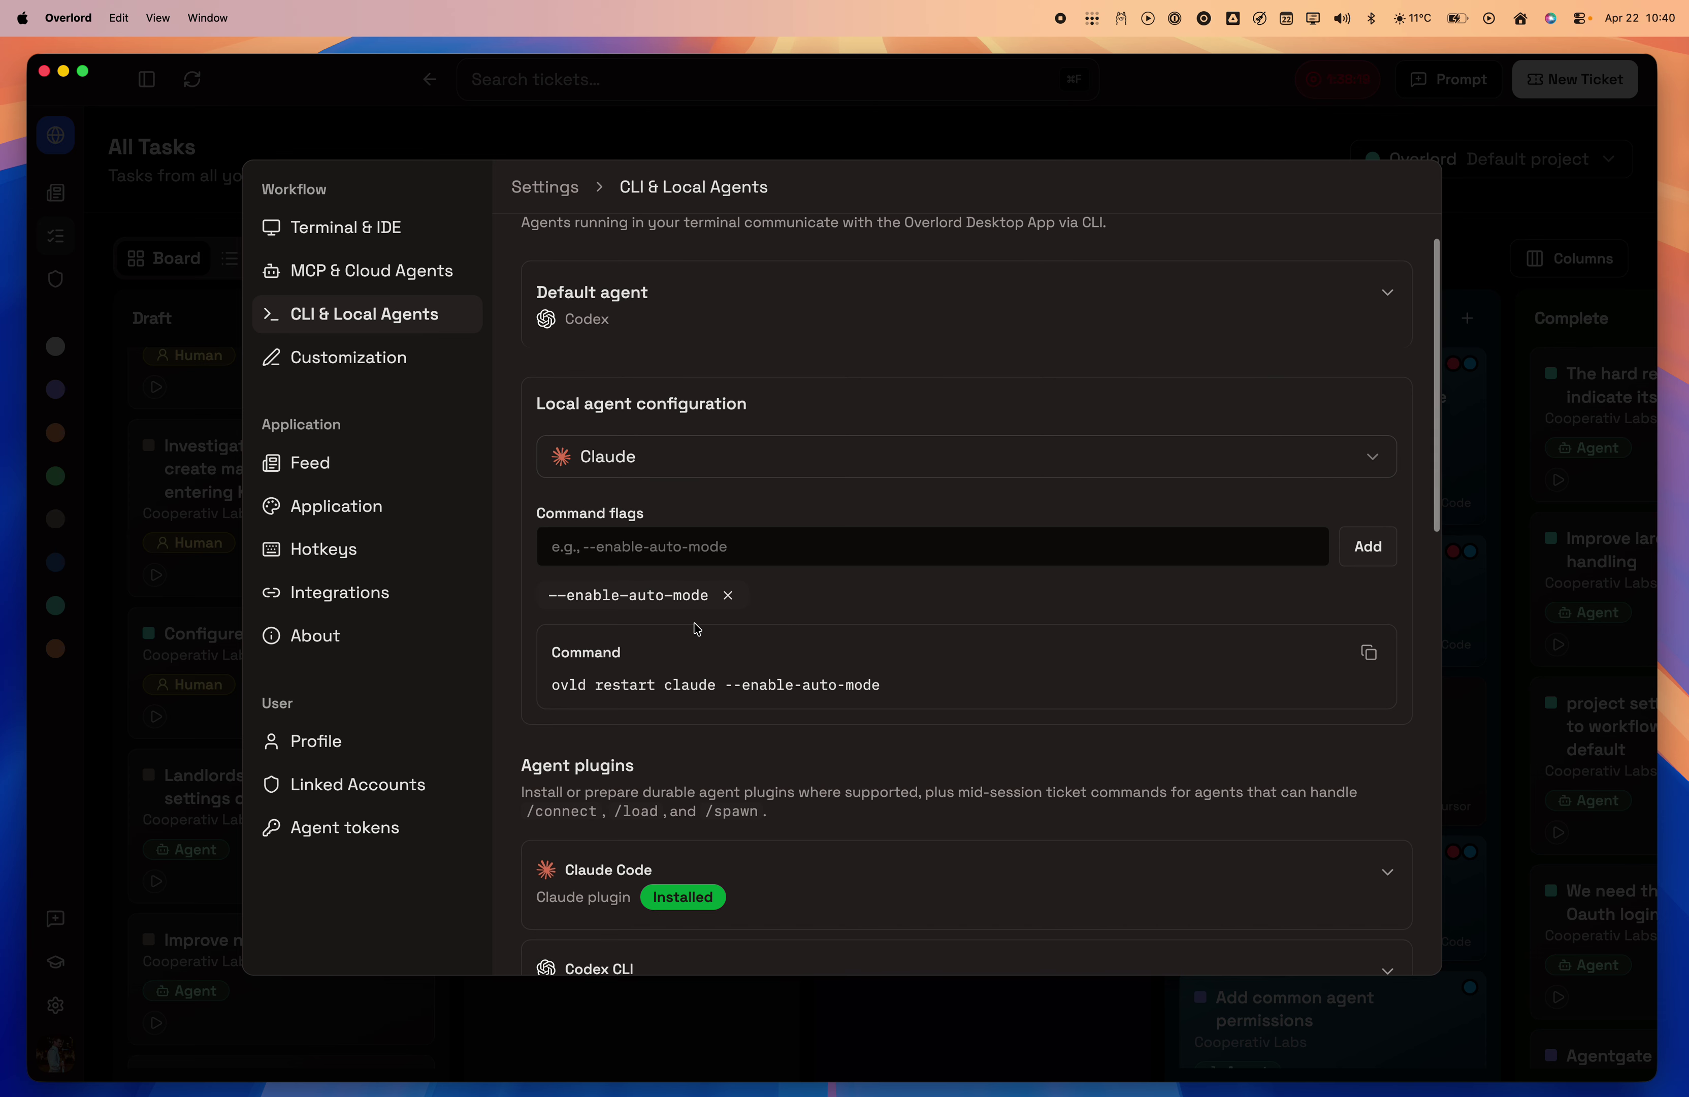
{"action": "scroll", "coordinate": [680, 594], "scroll_direction": "up", "scroll_amount": 1}
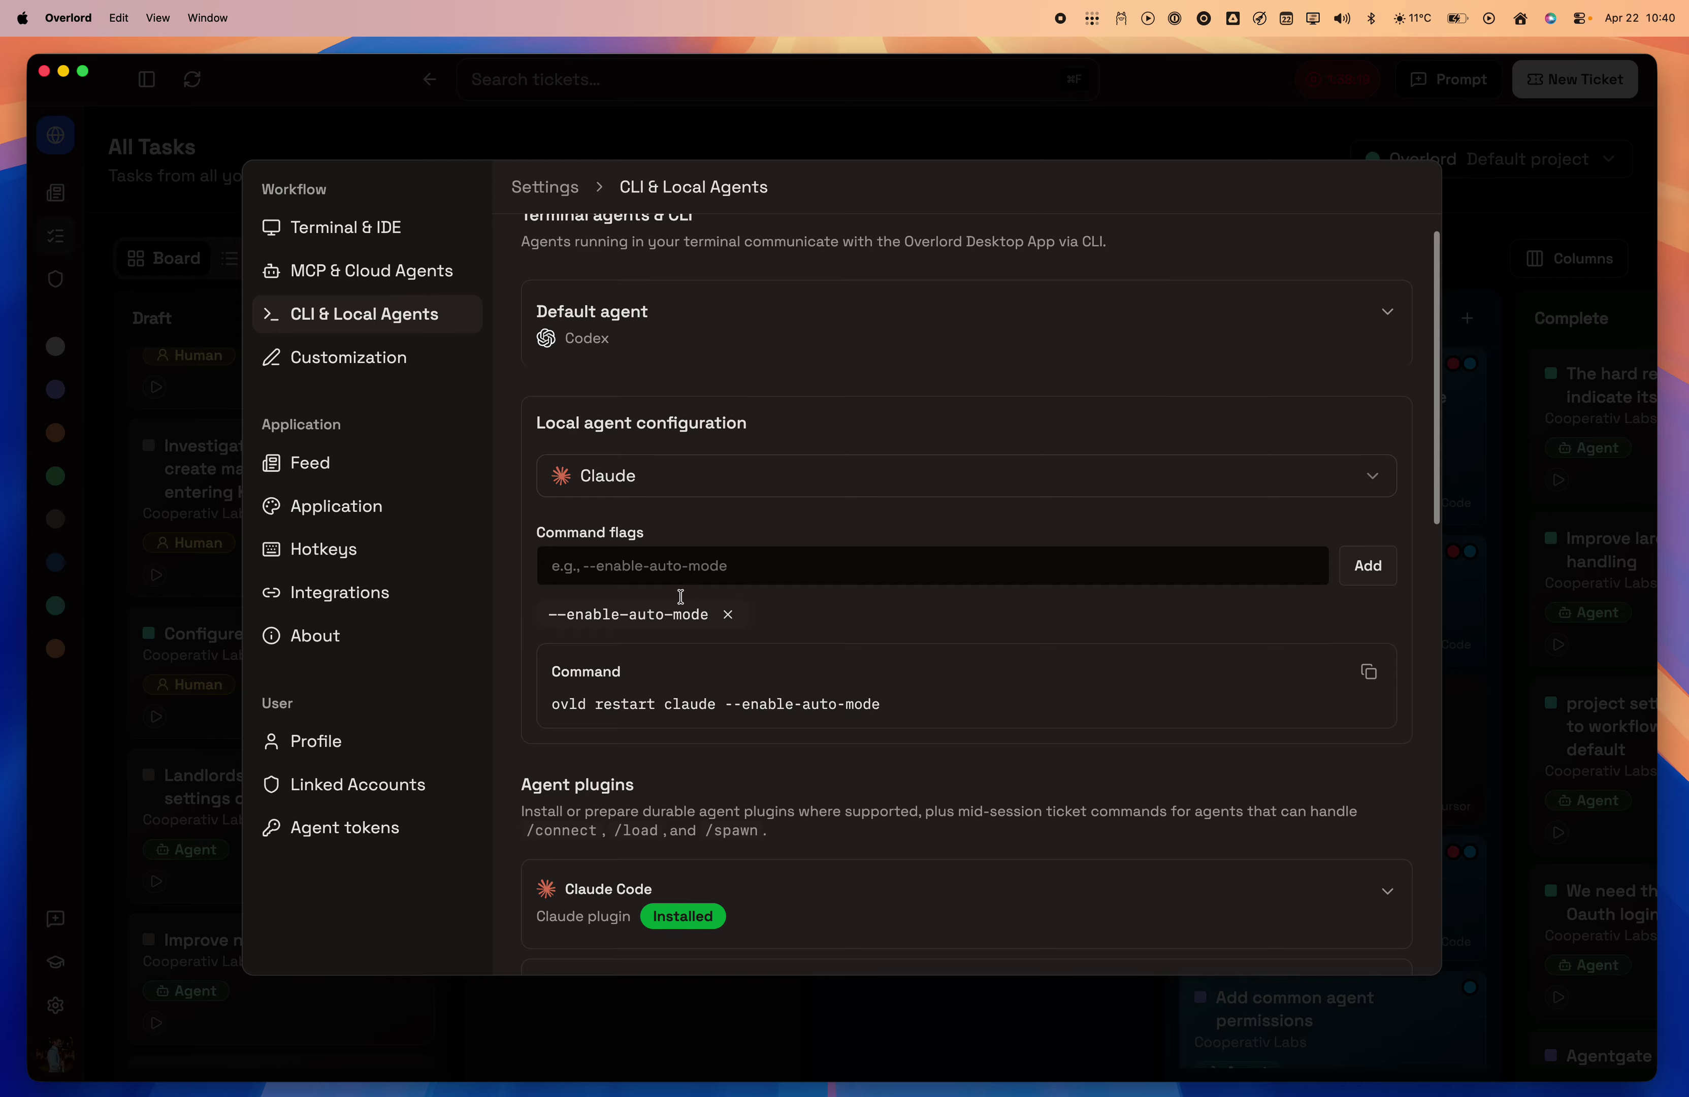
{"action": "left_click", "coordinate": [634, 561]}
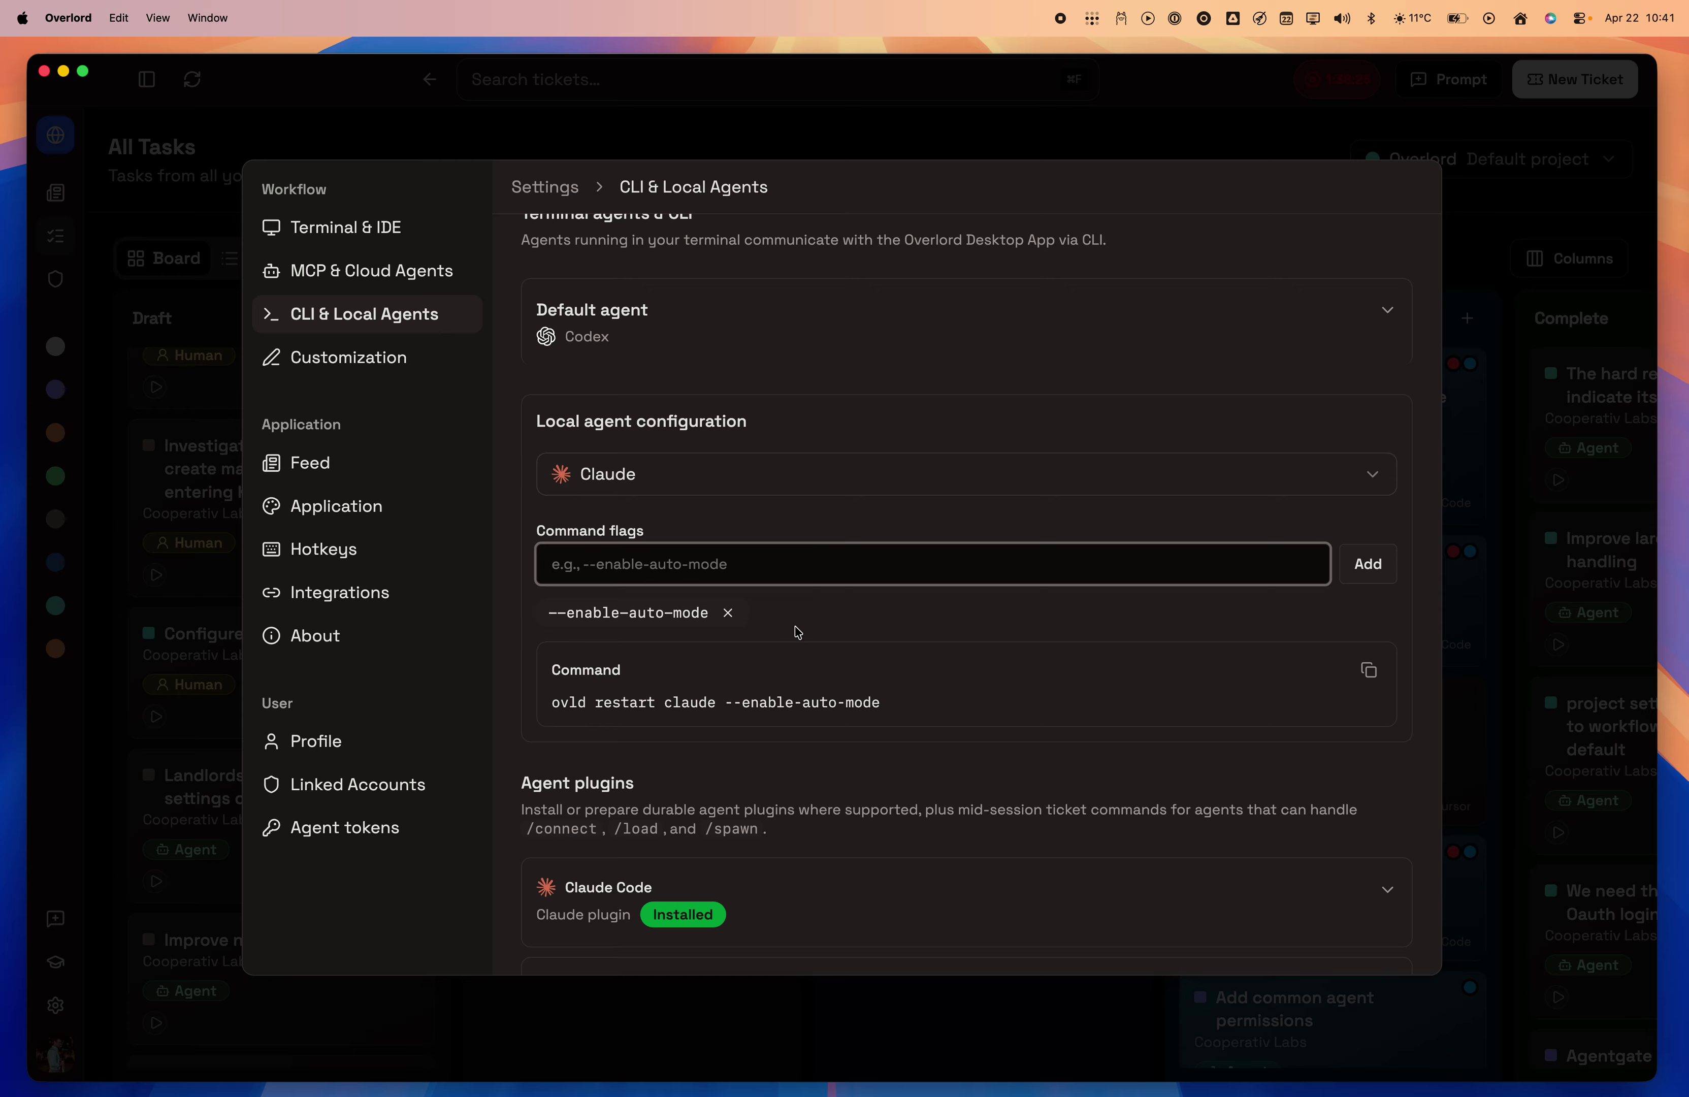
{"action": "left_click", "coordinate": [762, 471]}
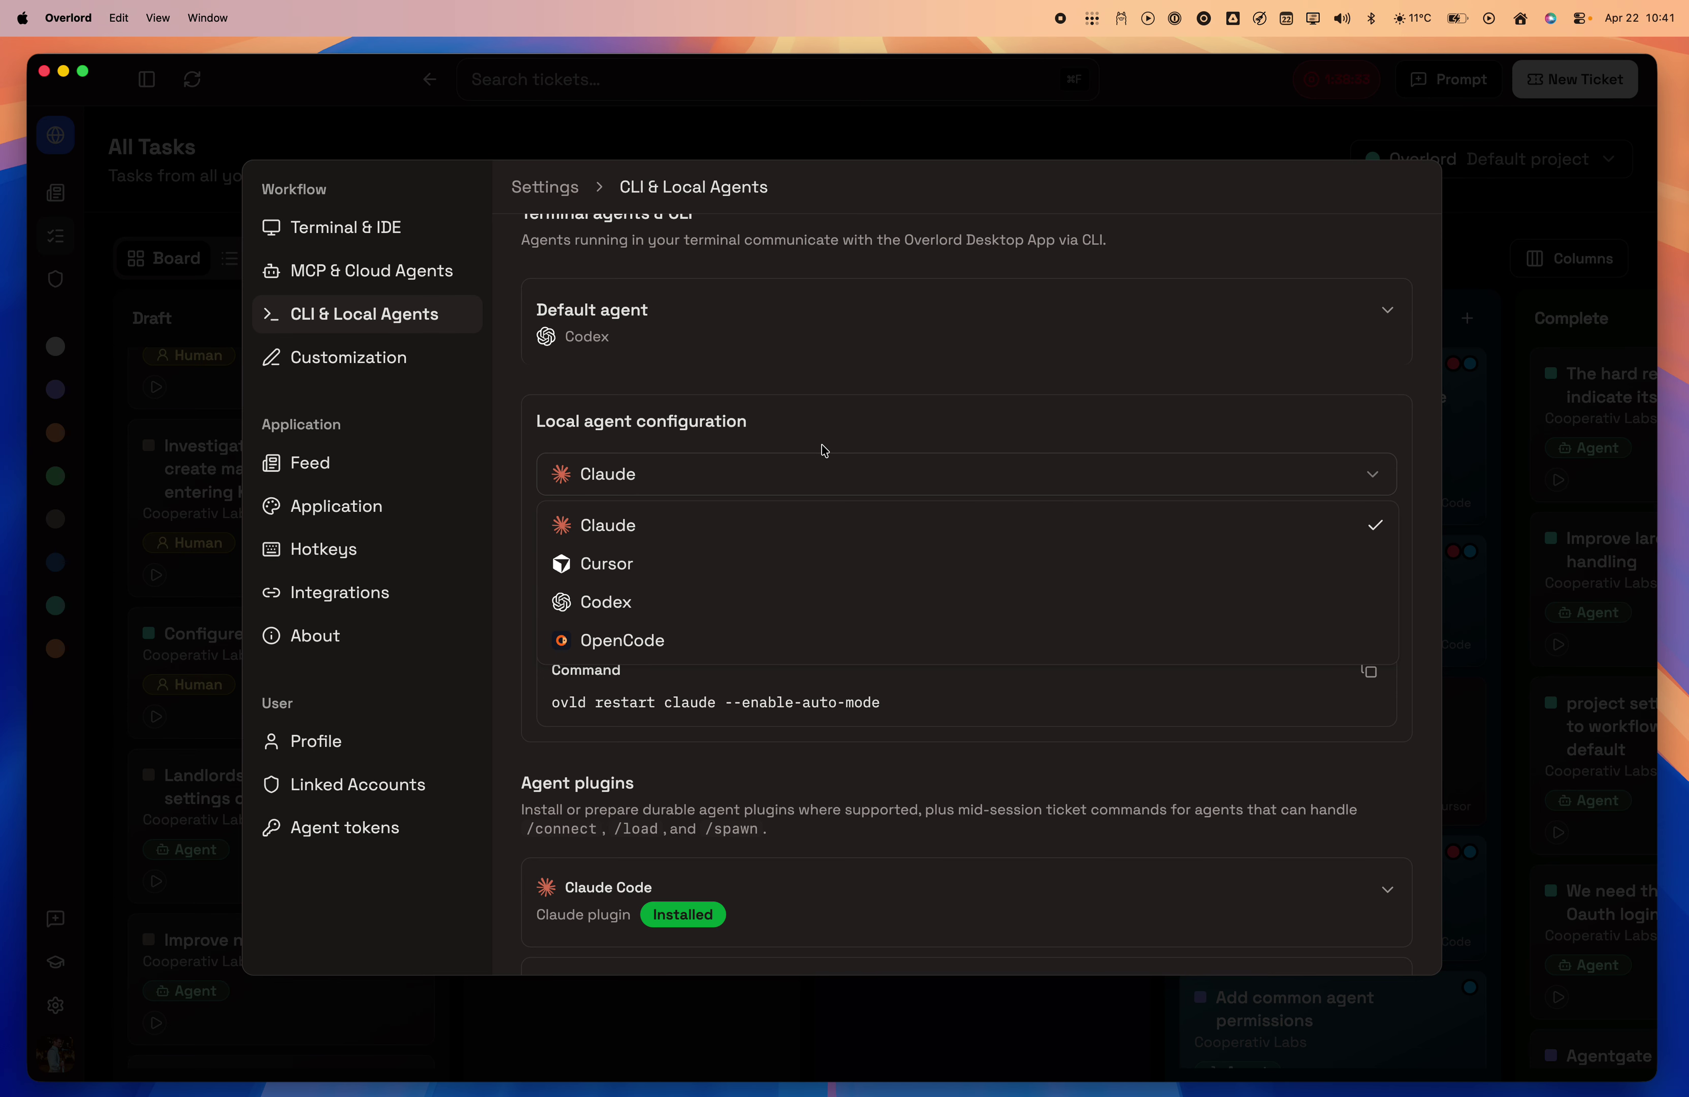
{"action": "left_click", "coordinate": [826, 428]}
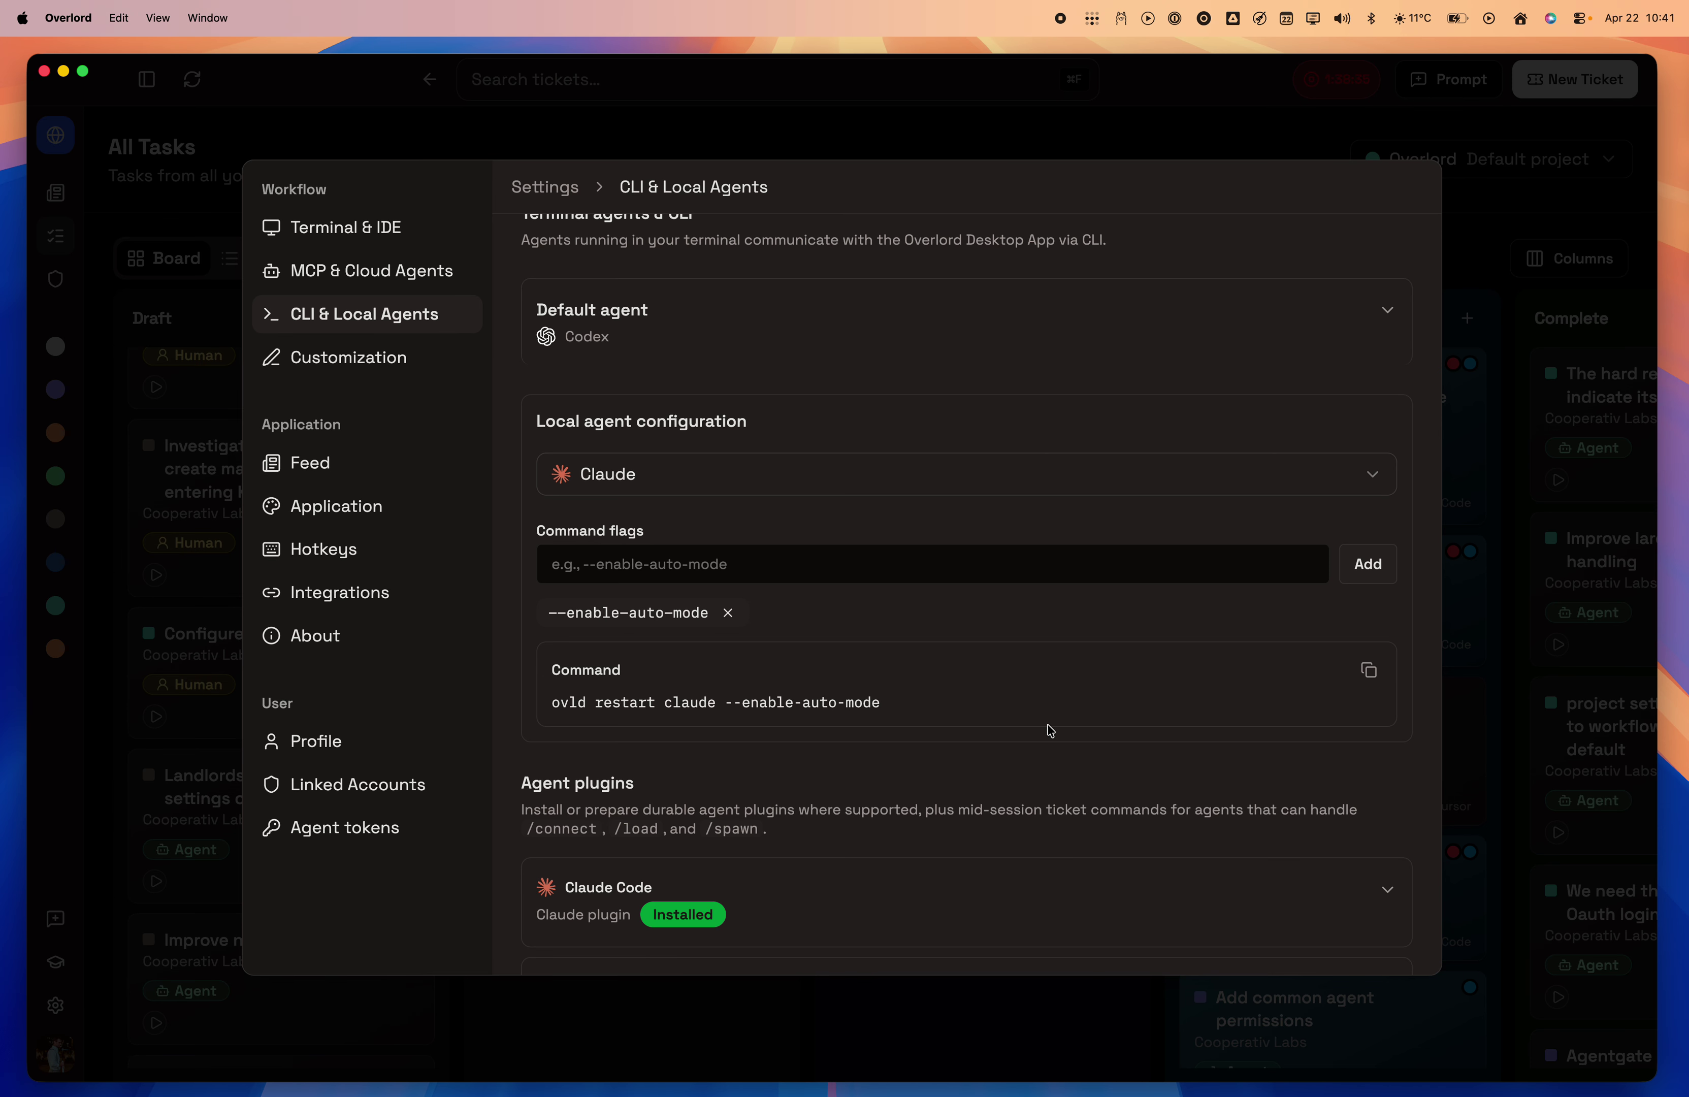
Examine the Claude Code and Codex CLI plugin details and read the Overlord CLI command reference
{"action": "scroll", "coordinate": [1047, 727], "scroll_direction": "down", "scroll_amount": 3}
{"action": "scroll", "coordinate": [955, 702], "scroll_direction": "down", "scroll_amount": 3}
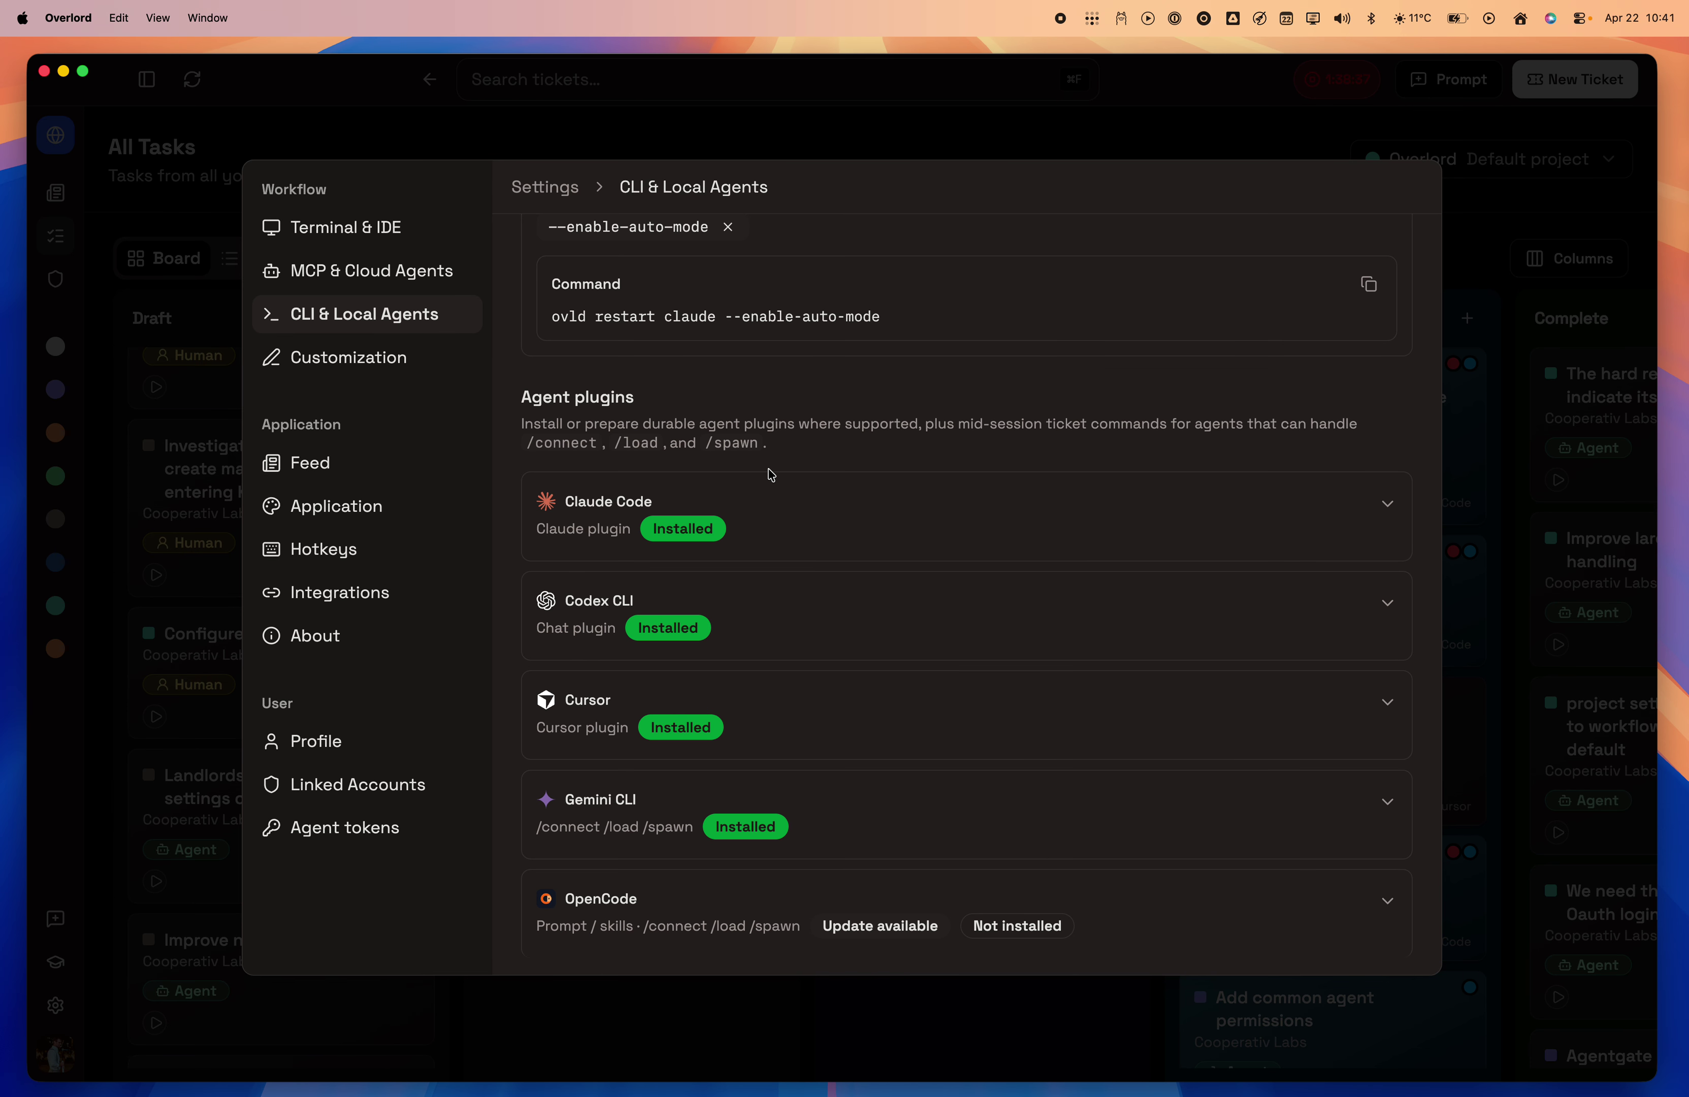
{"action": "scroll", "coordinate": [837, 644], "scroll_direction": "down", "scroll_amount": 2}
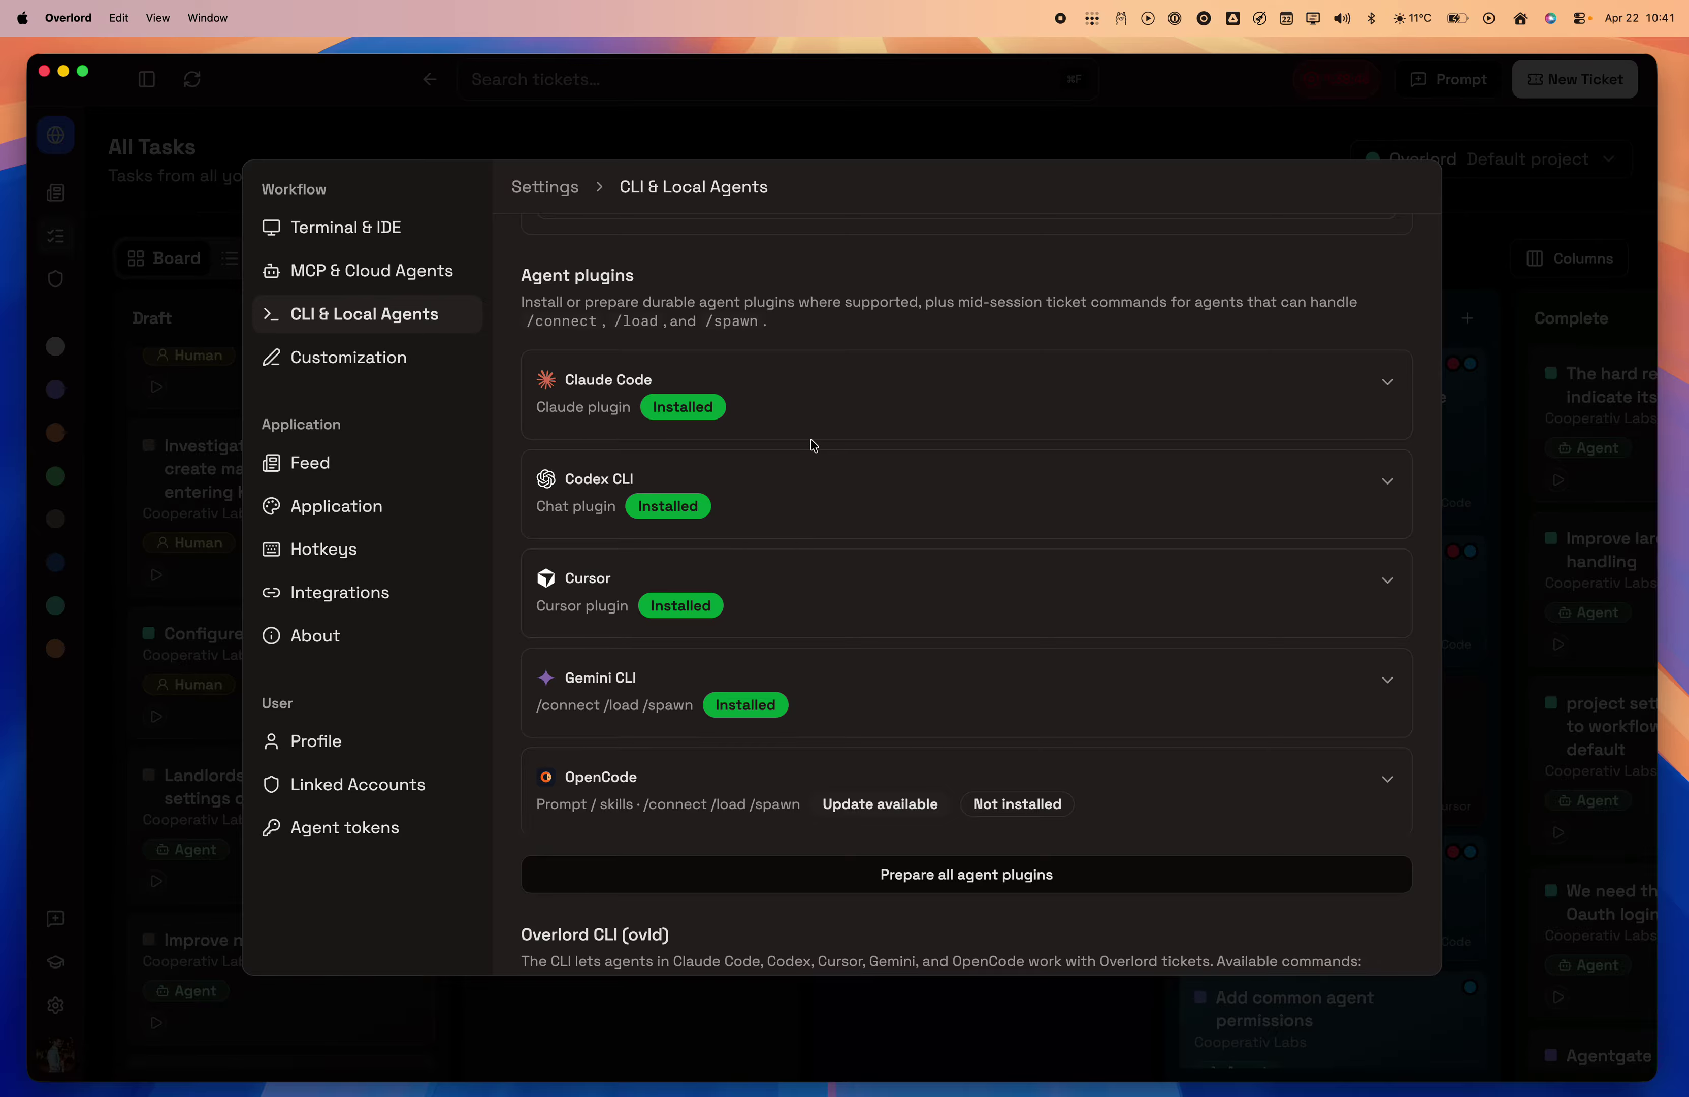
{"action": "left_click", "coordinate": [1131, 397]}
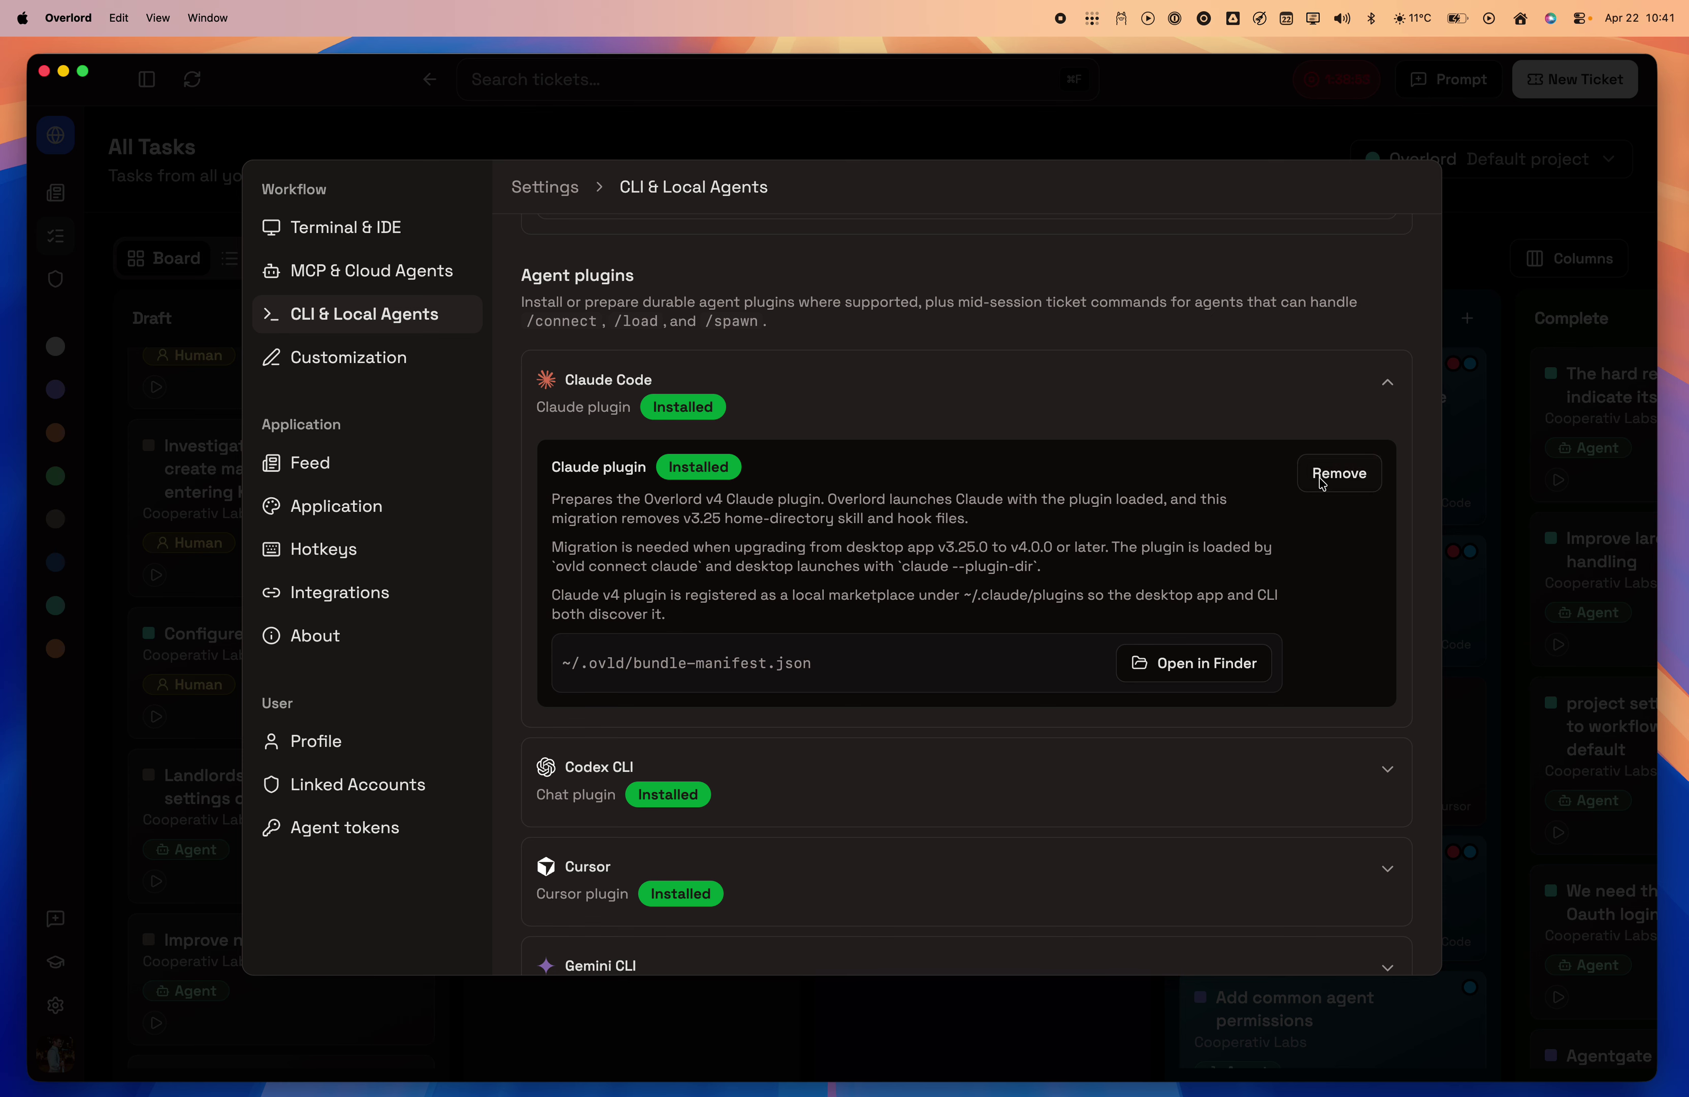
{"action": "left_click", "coordinate": [1232, 385]}
{"action": "left_click", "coordinate": [940, 490]}
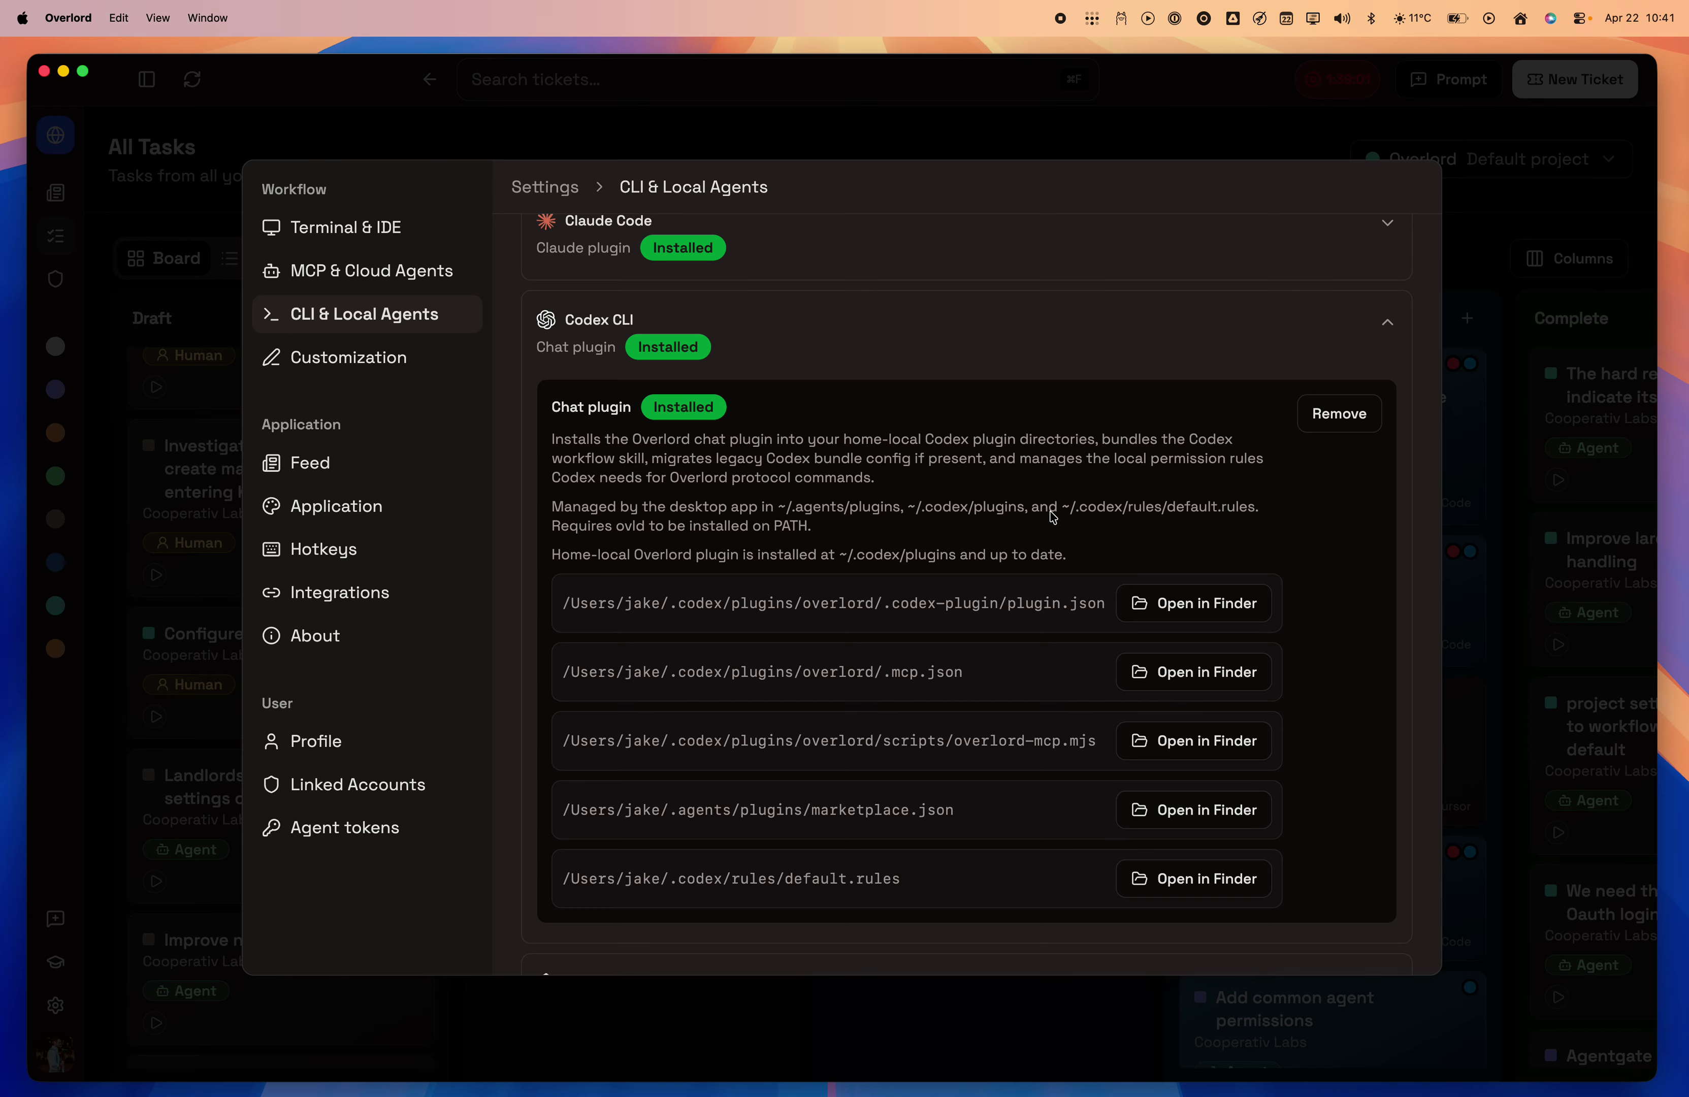
{"action": "left_click", "coordinate": [1018, 332]}
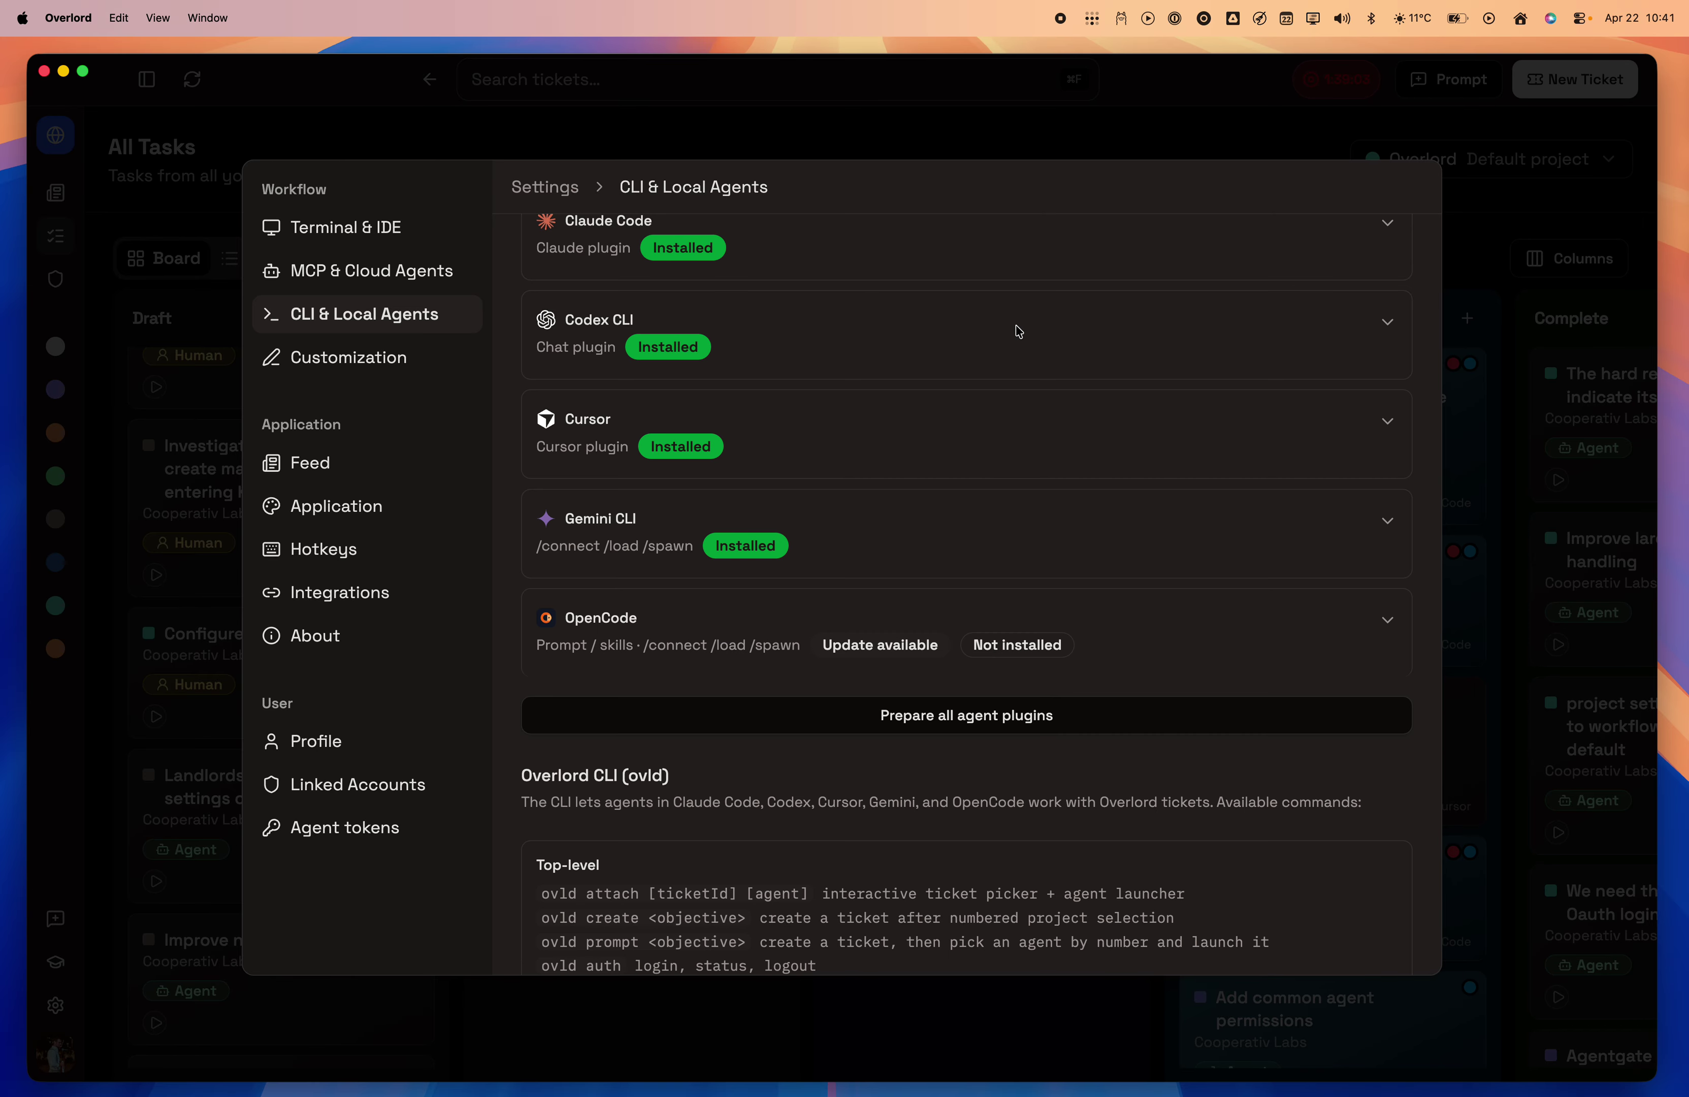
{"action": "scroll", "coordinate": [940, 671], "scroll_direction": "down", "scroll_amount": 3}
{"action": "scroll", "coordinate": [940, 671], "scroll_direction": "down", "scroll_amount": 5}
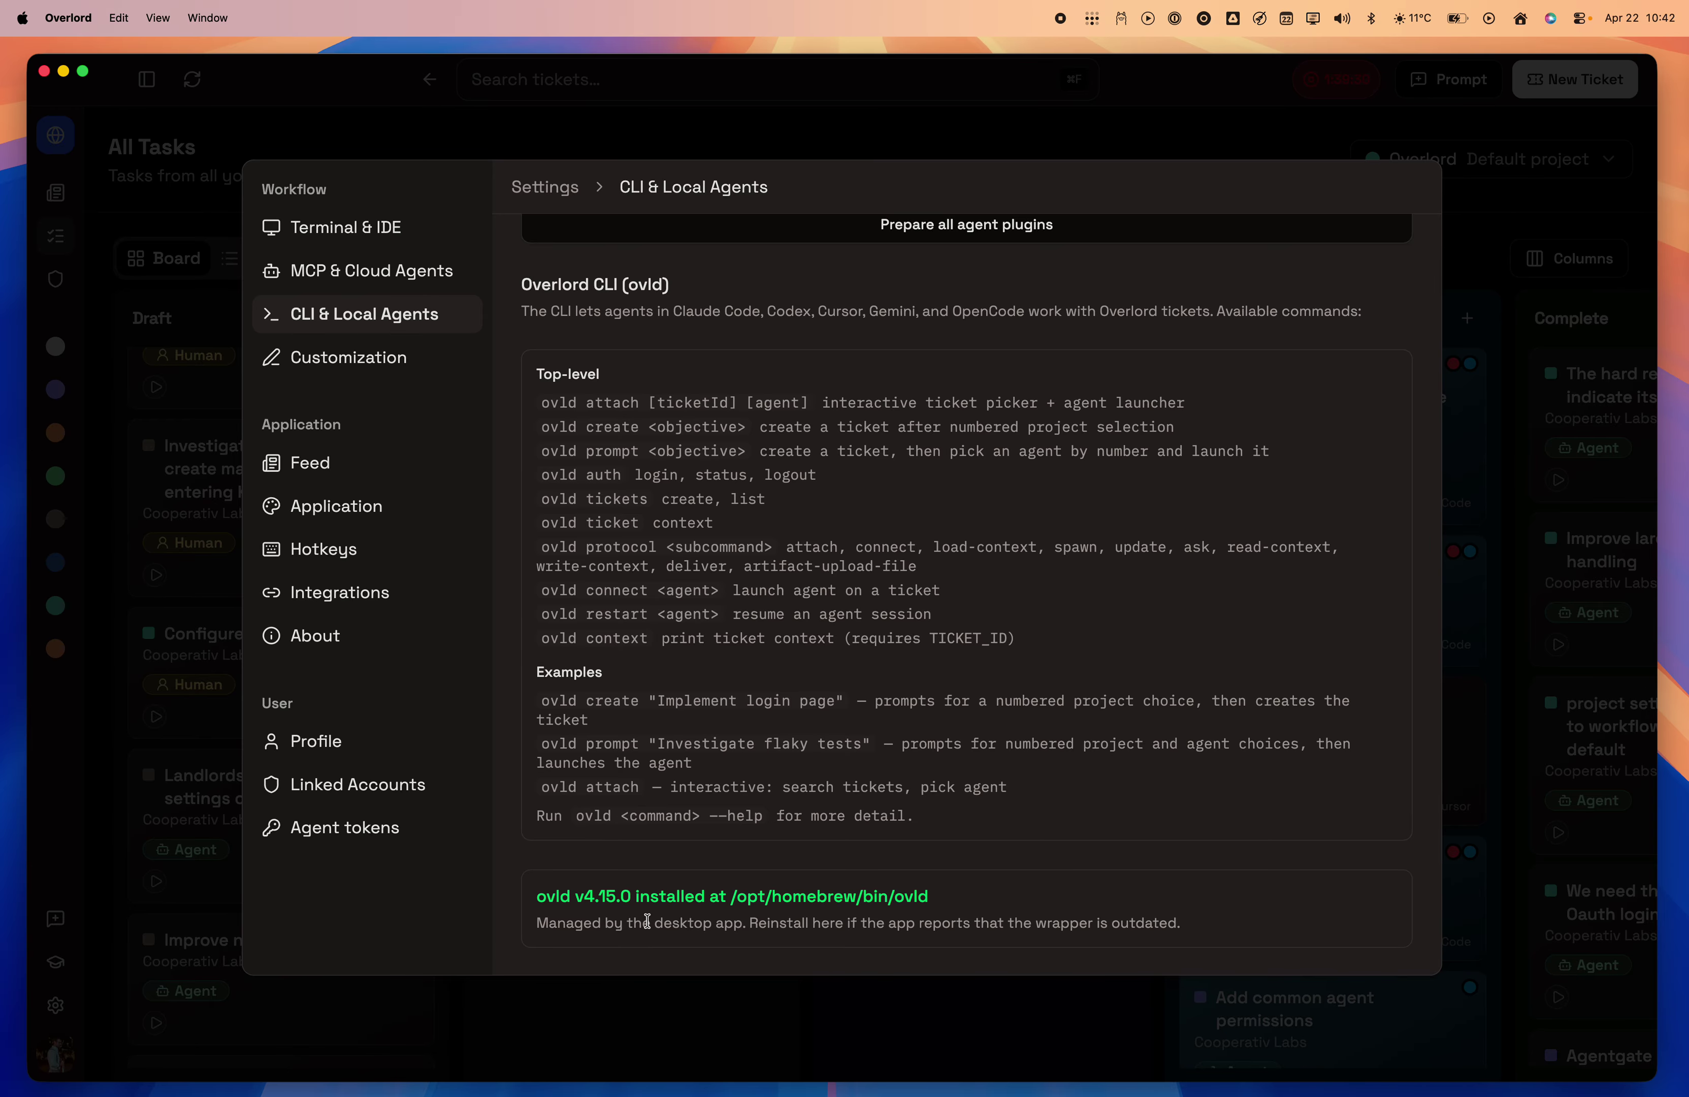
View the custom agent instructions in the Customization settings and the post retention option in the Feed settings
{"action": "left_click", "coordinate": [349, 360]}
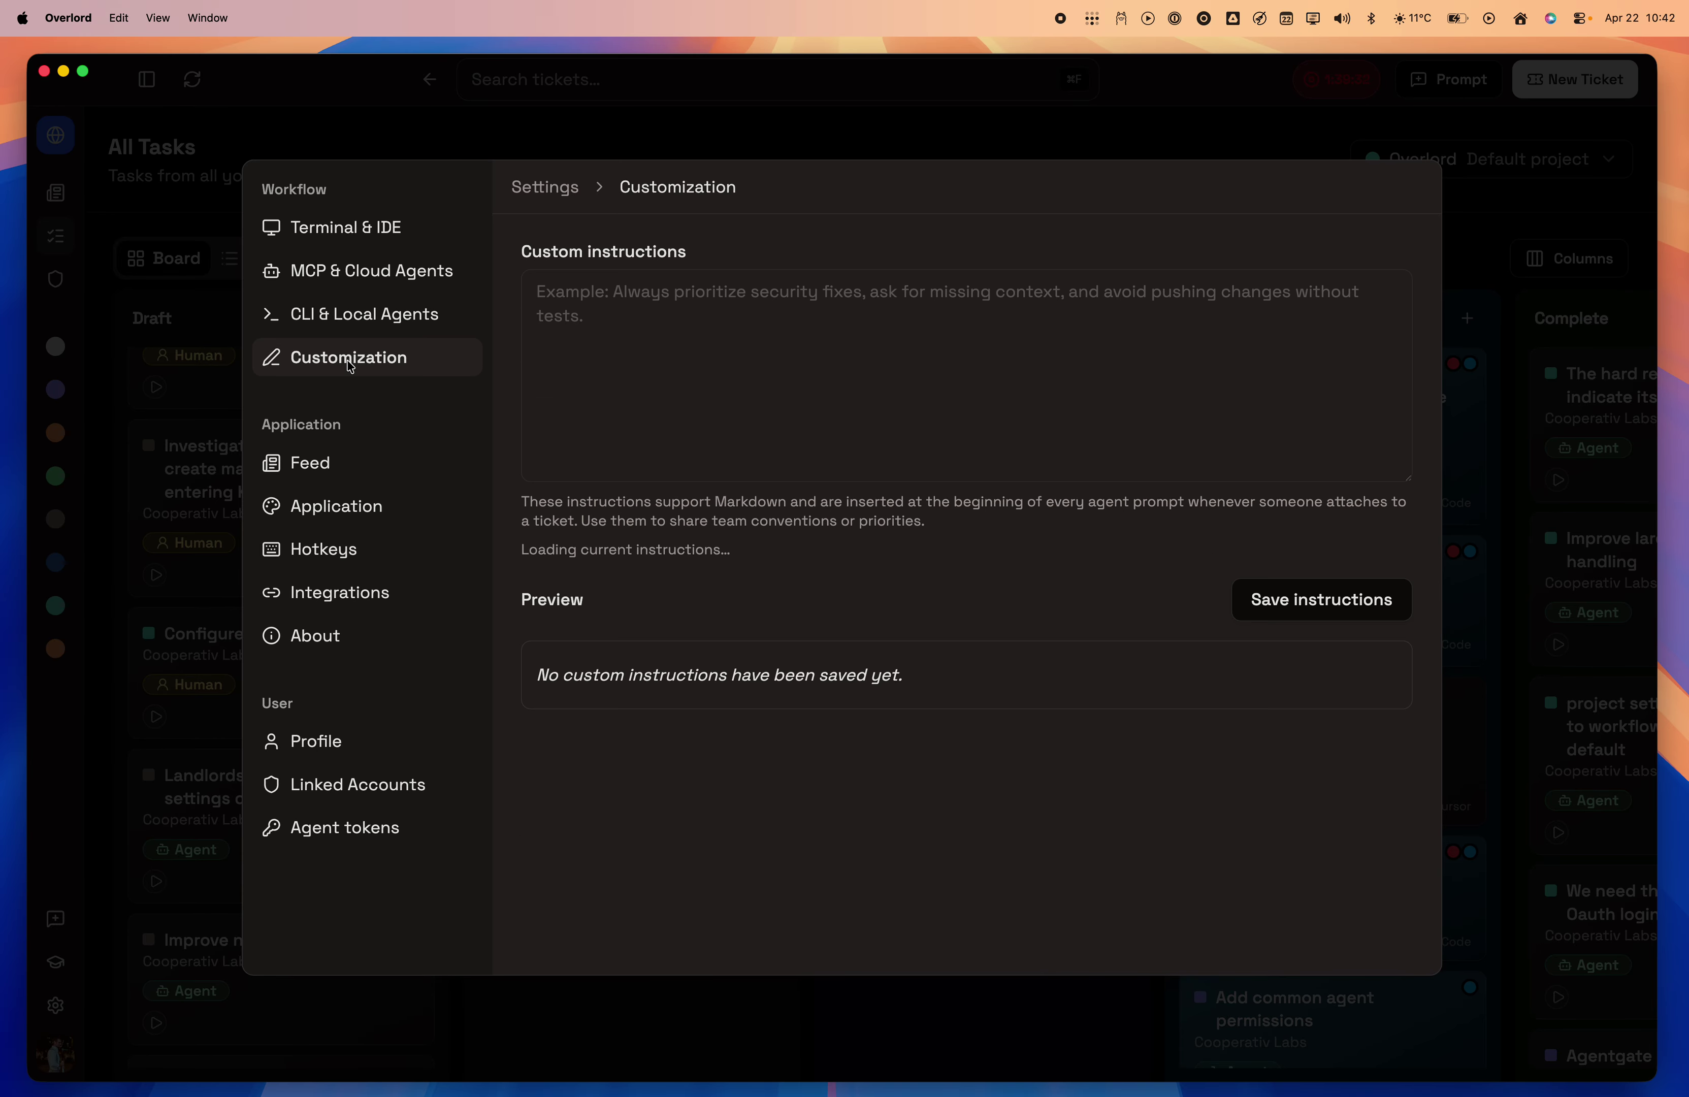
{"action": "left_click", "coordinate": [694, 412]}
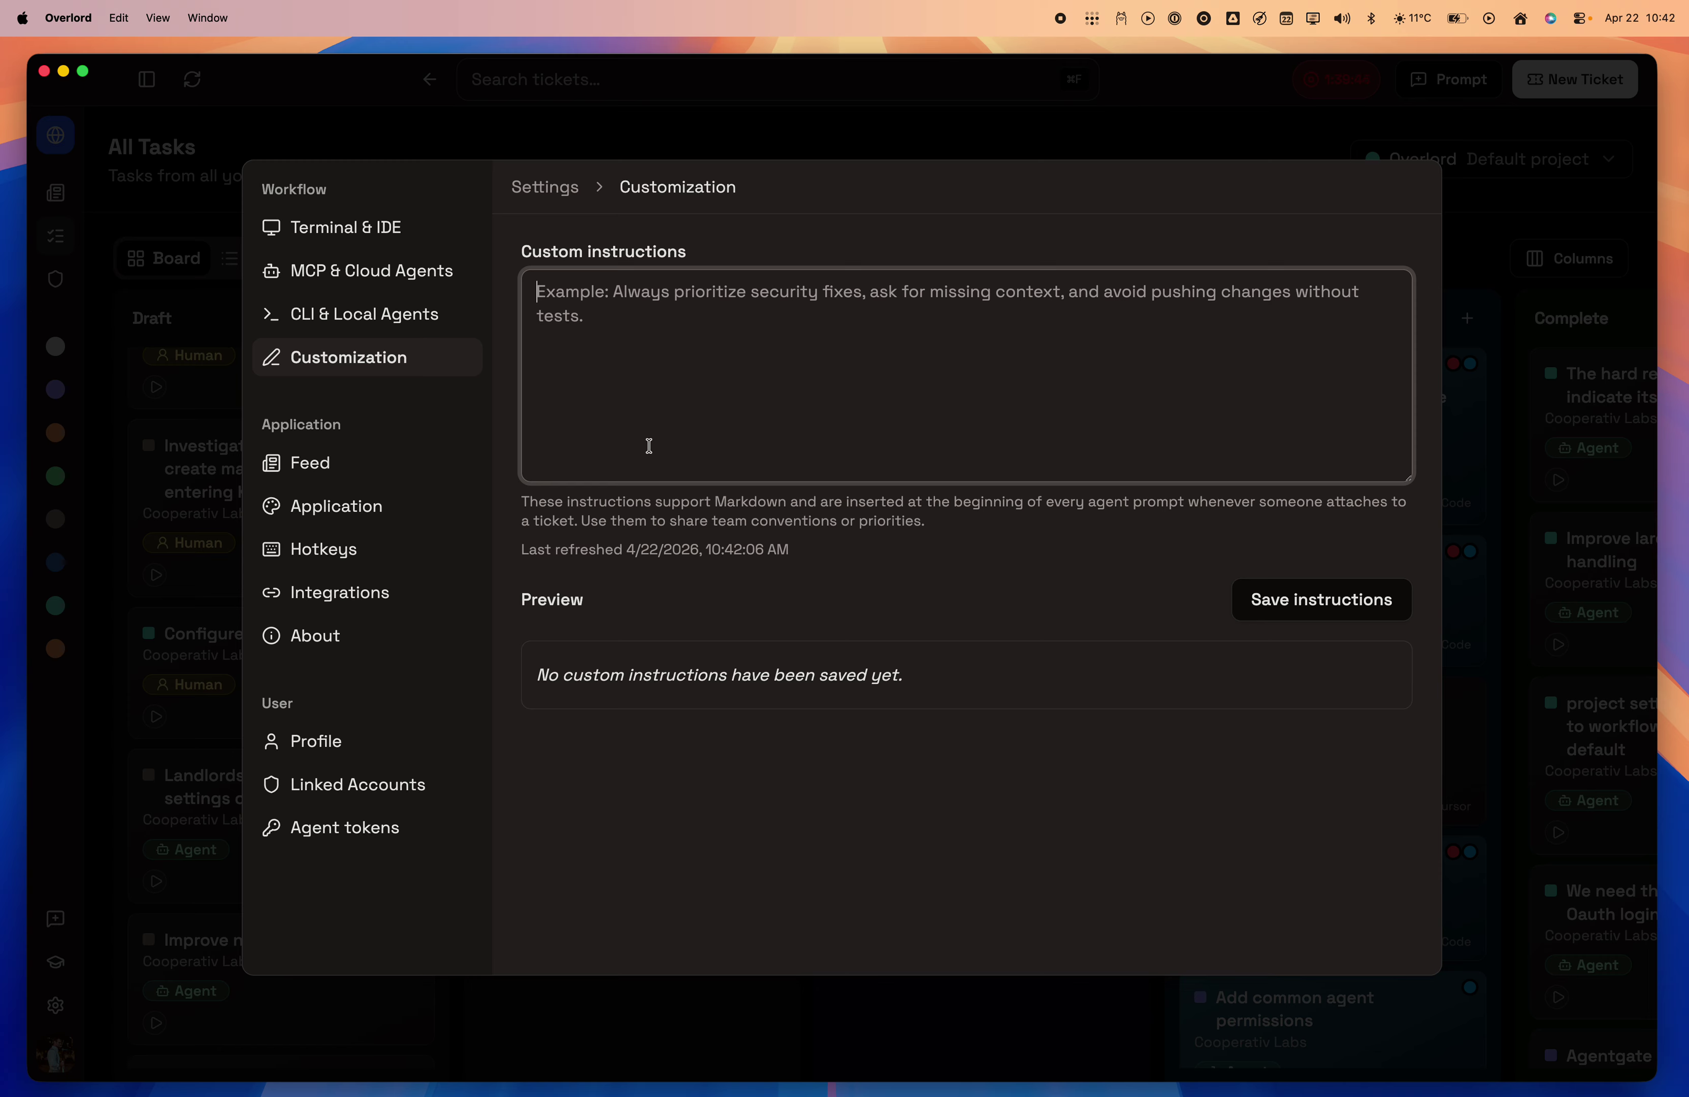
{"action": "left_click", "coordinate": [351, 465]}
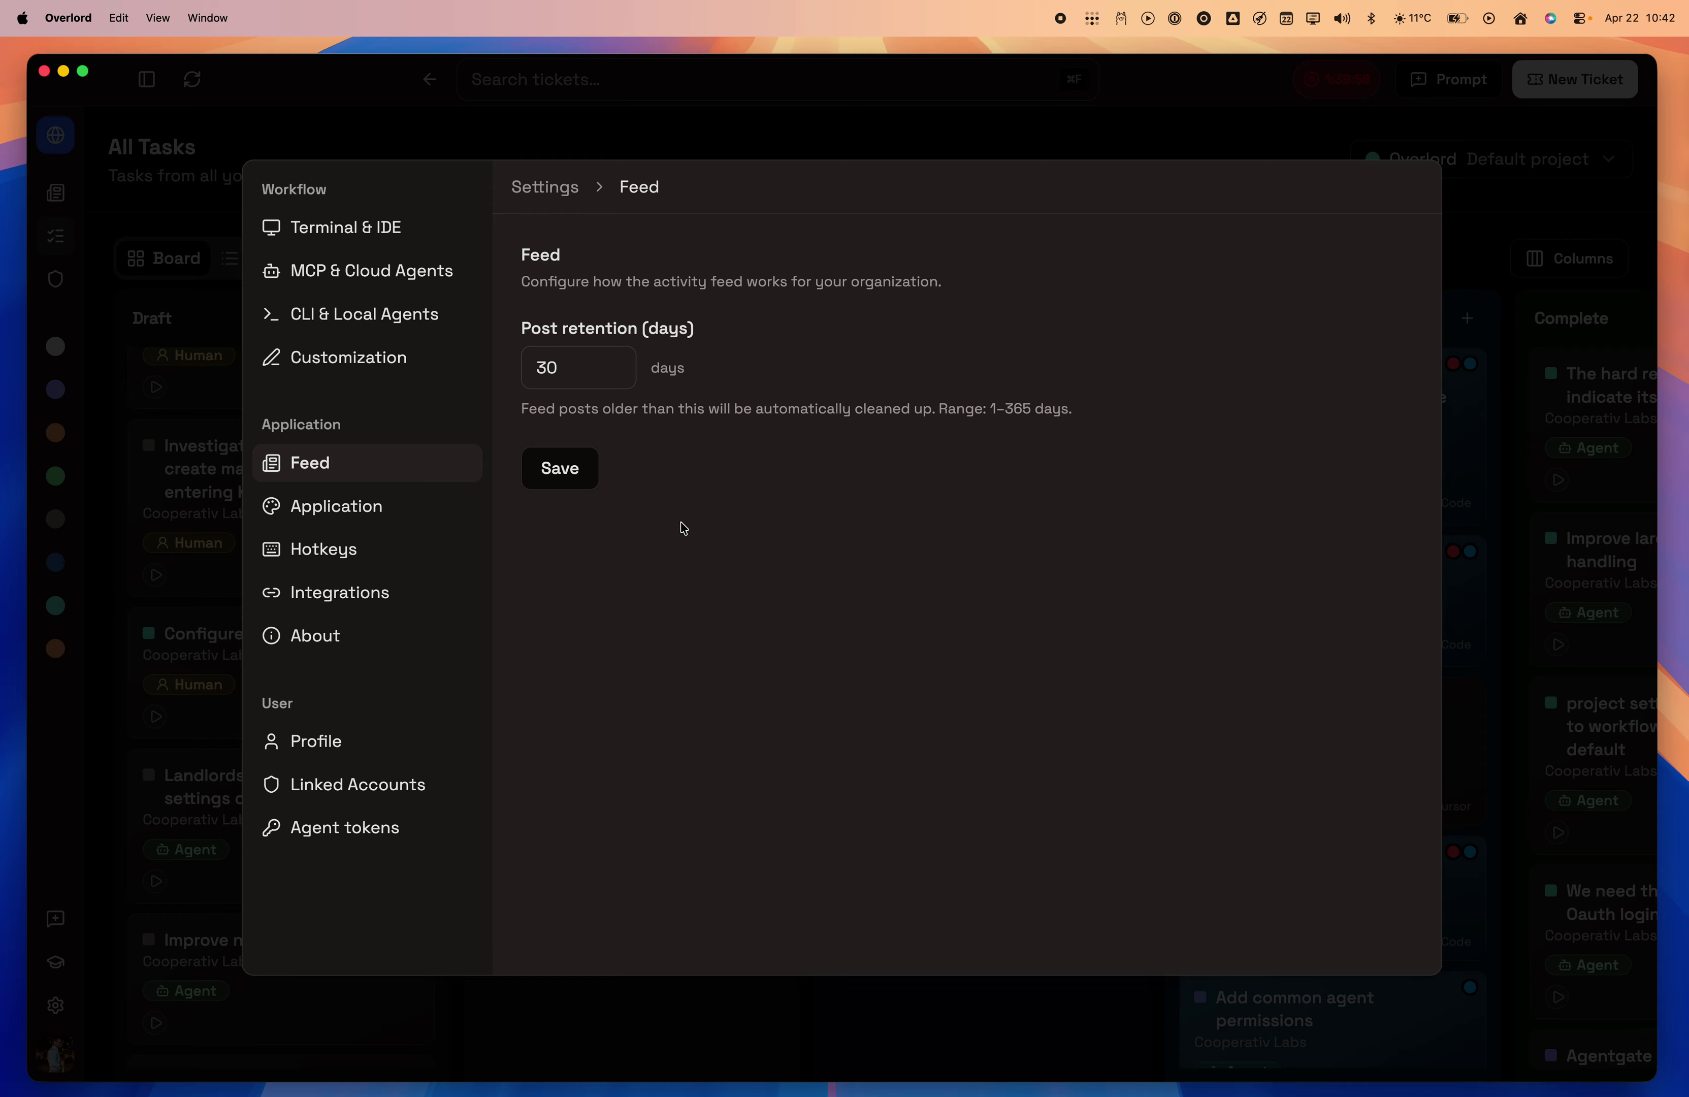
Try the System theme in the Application settings and restore the Dark theme
{"action": "left_click", "coordinate": [364, 508]}
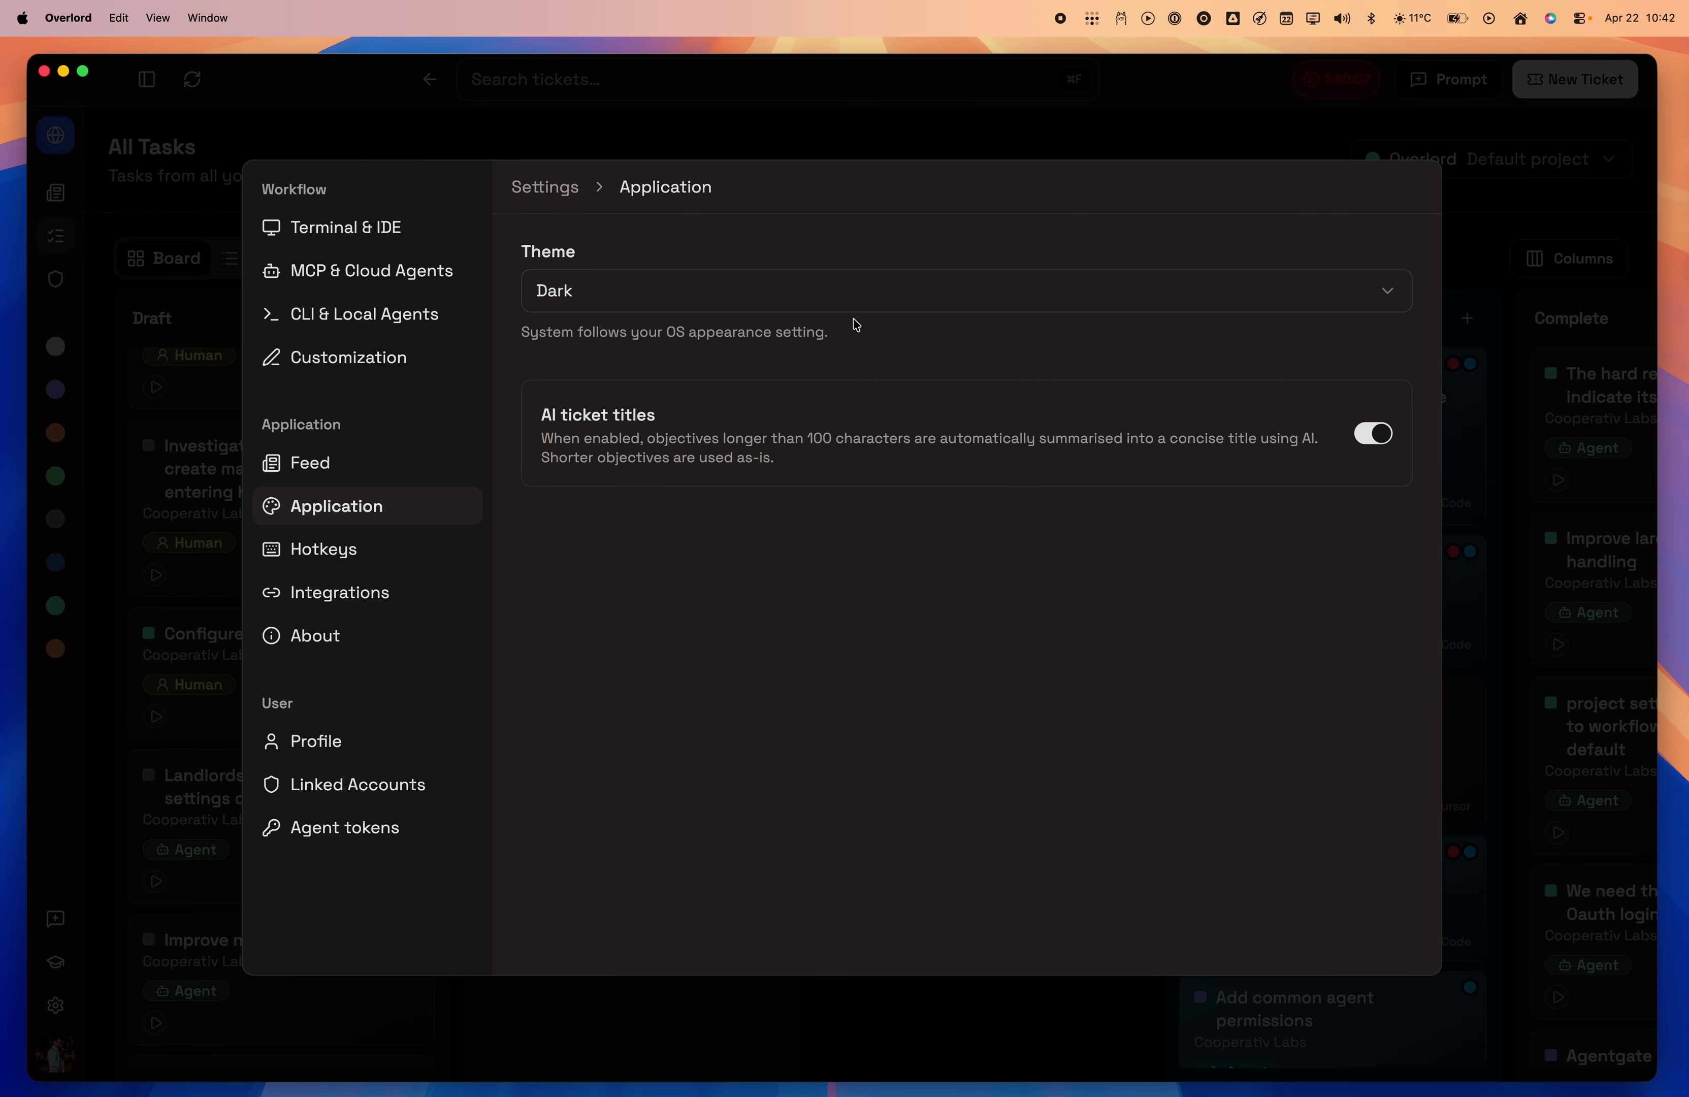
{"action": "left_click", "coordinate": [798, 291]}
{"action": "left_click", "coordinate": [697, 410]}
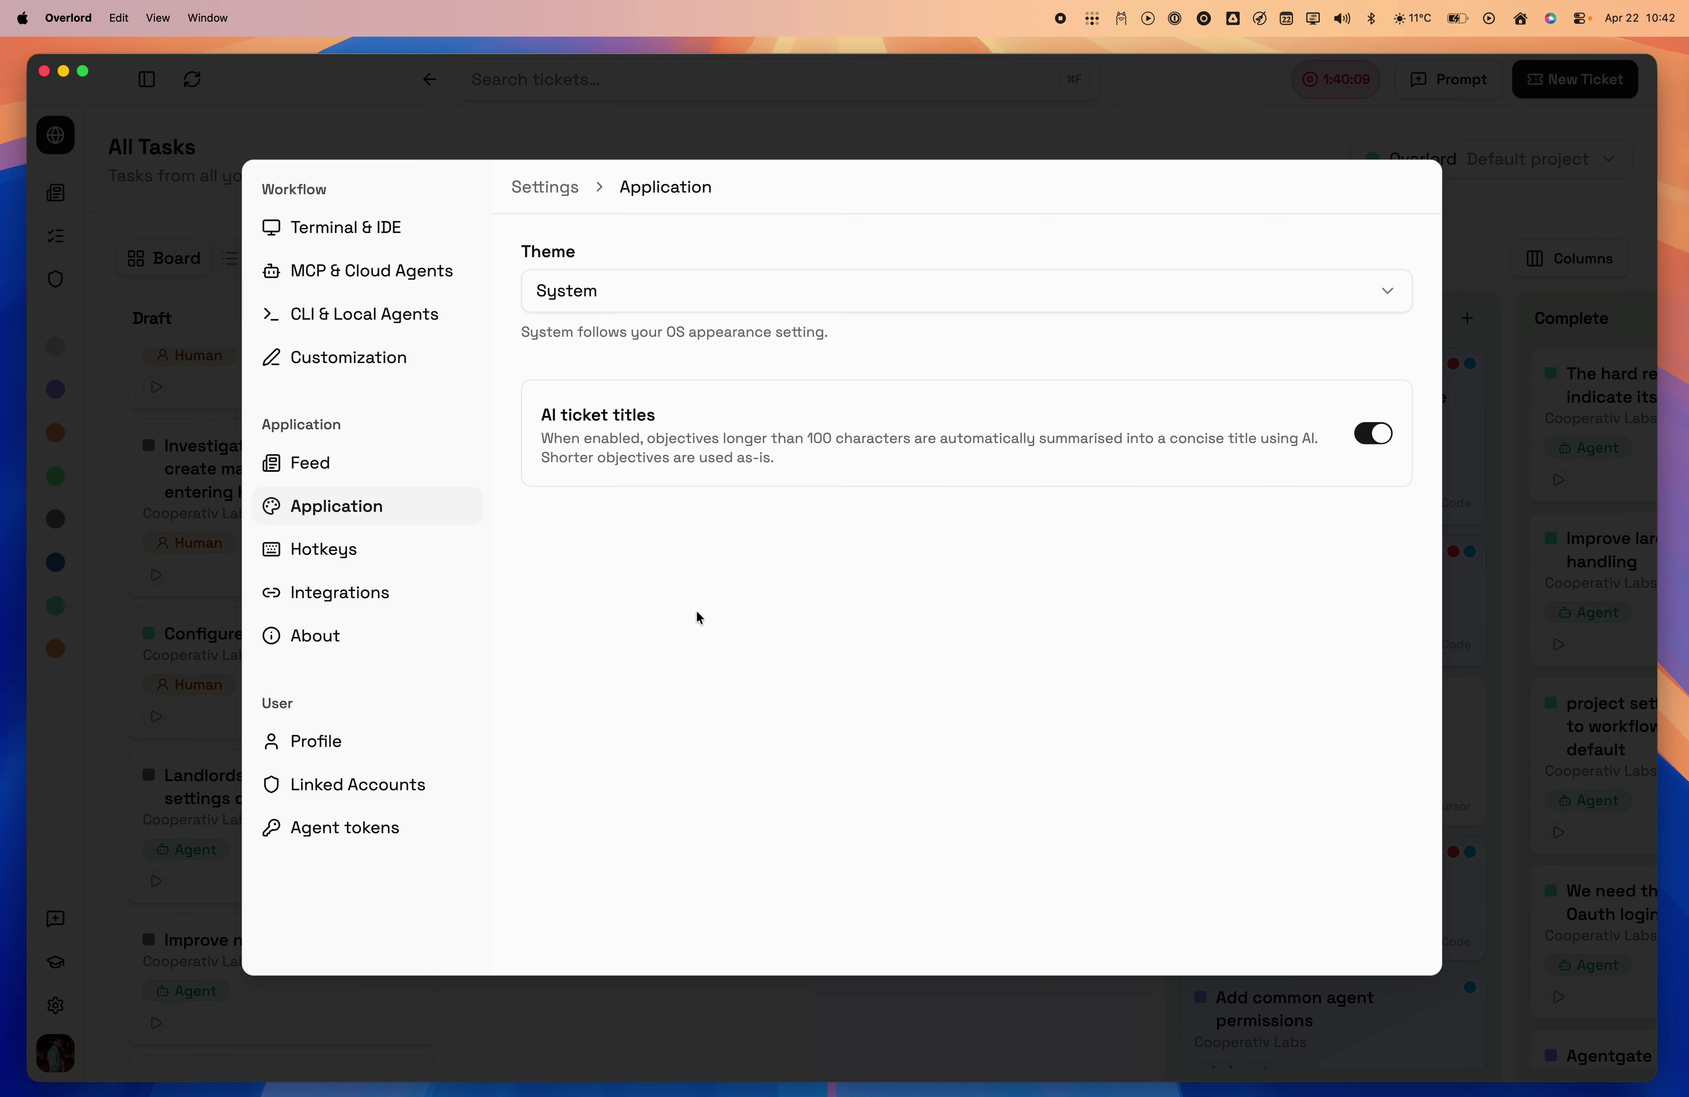
{"action": "left_click", "coordinate": [648, 289]}
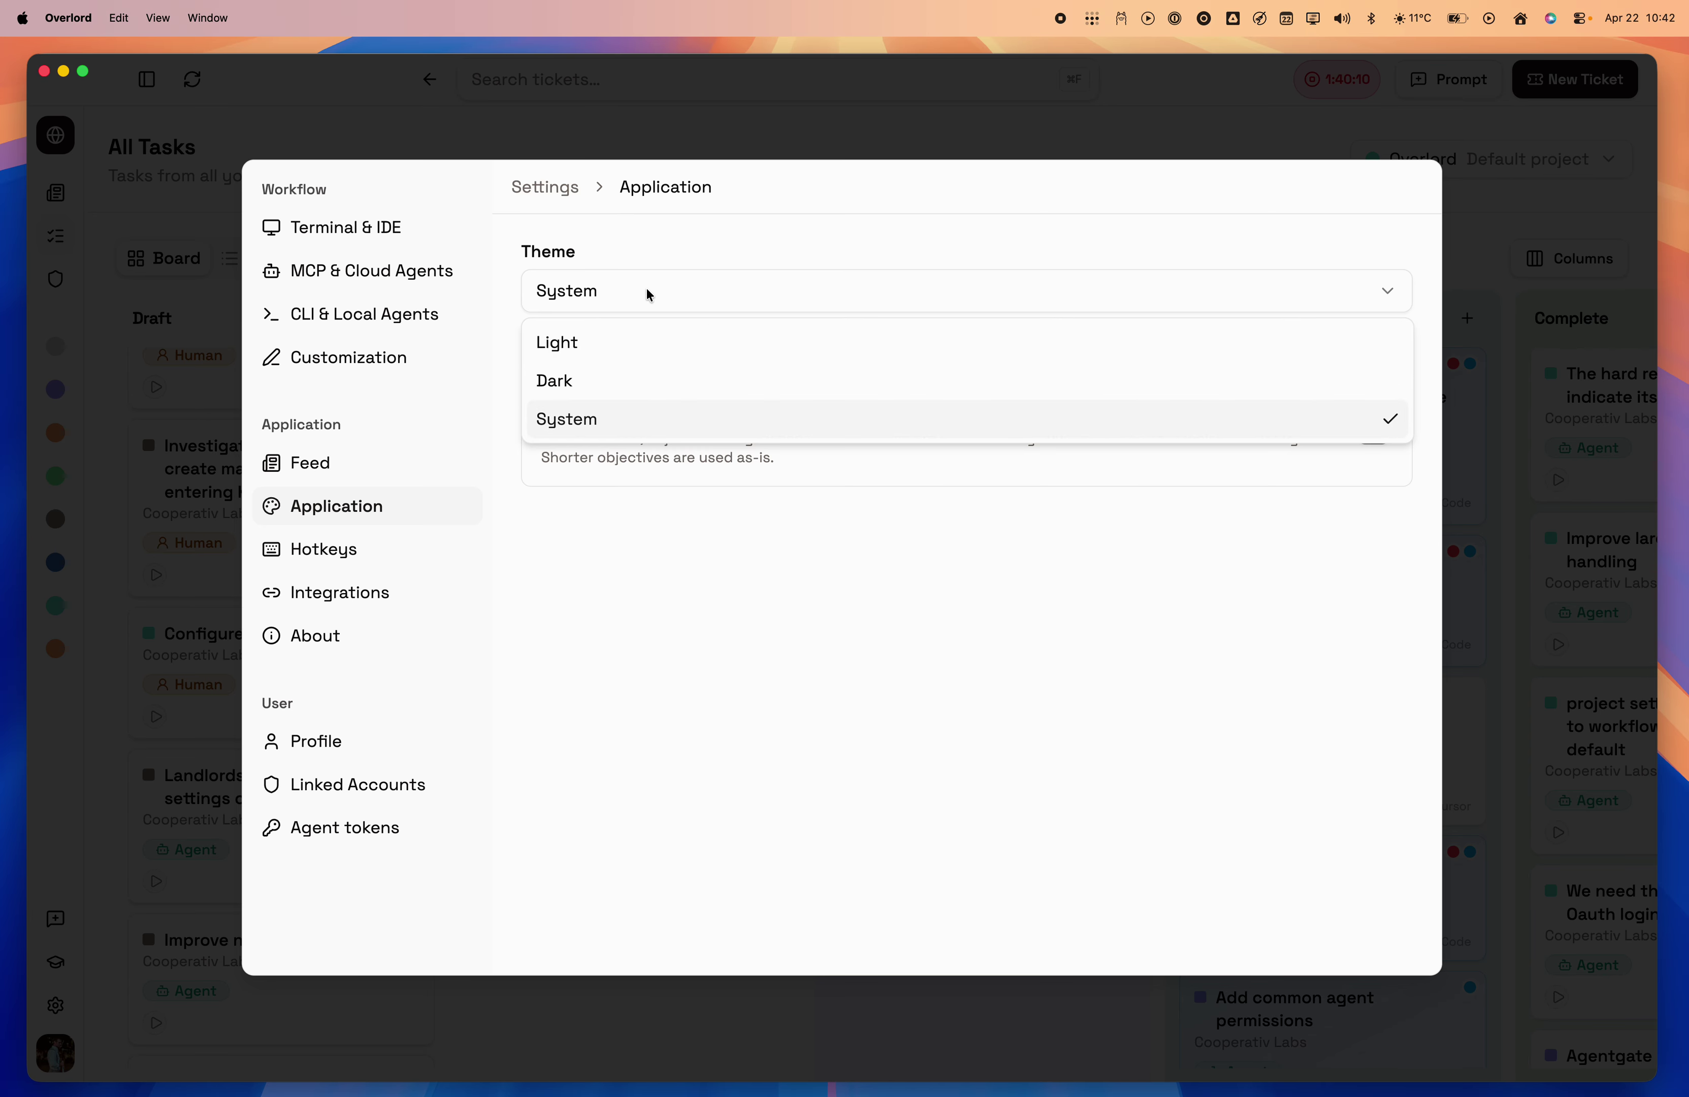
{"action": "left_click", "coordinate": [616, 381]}
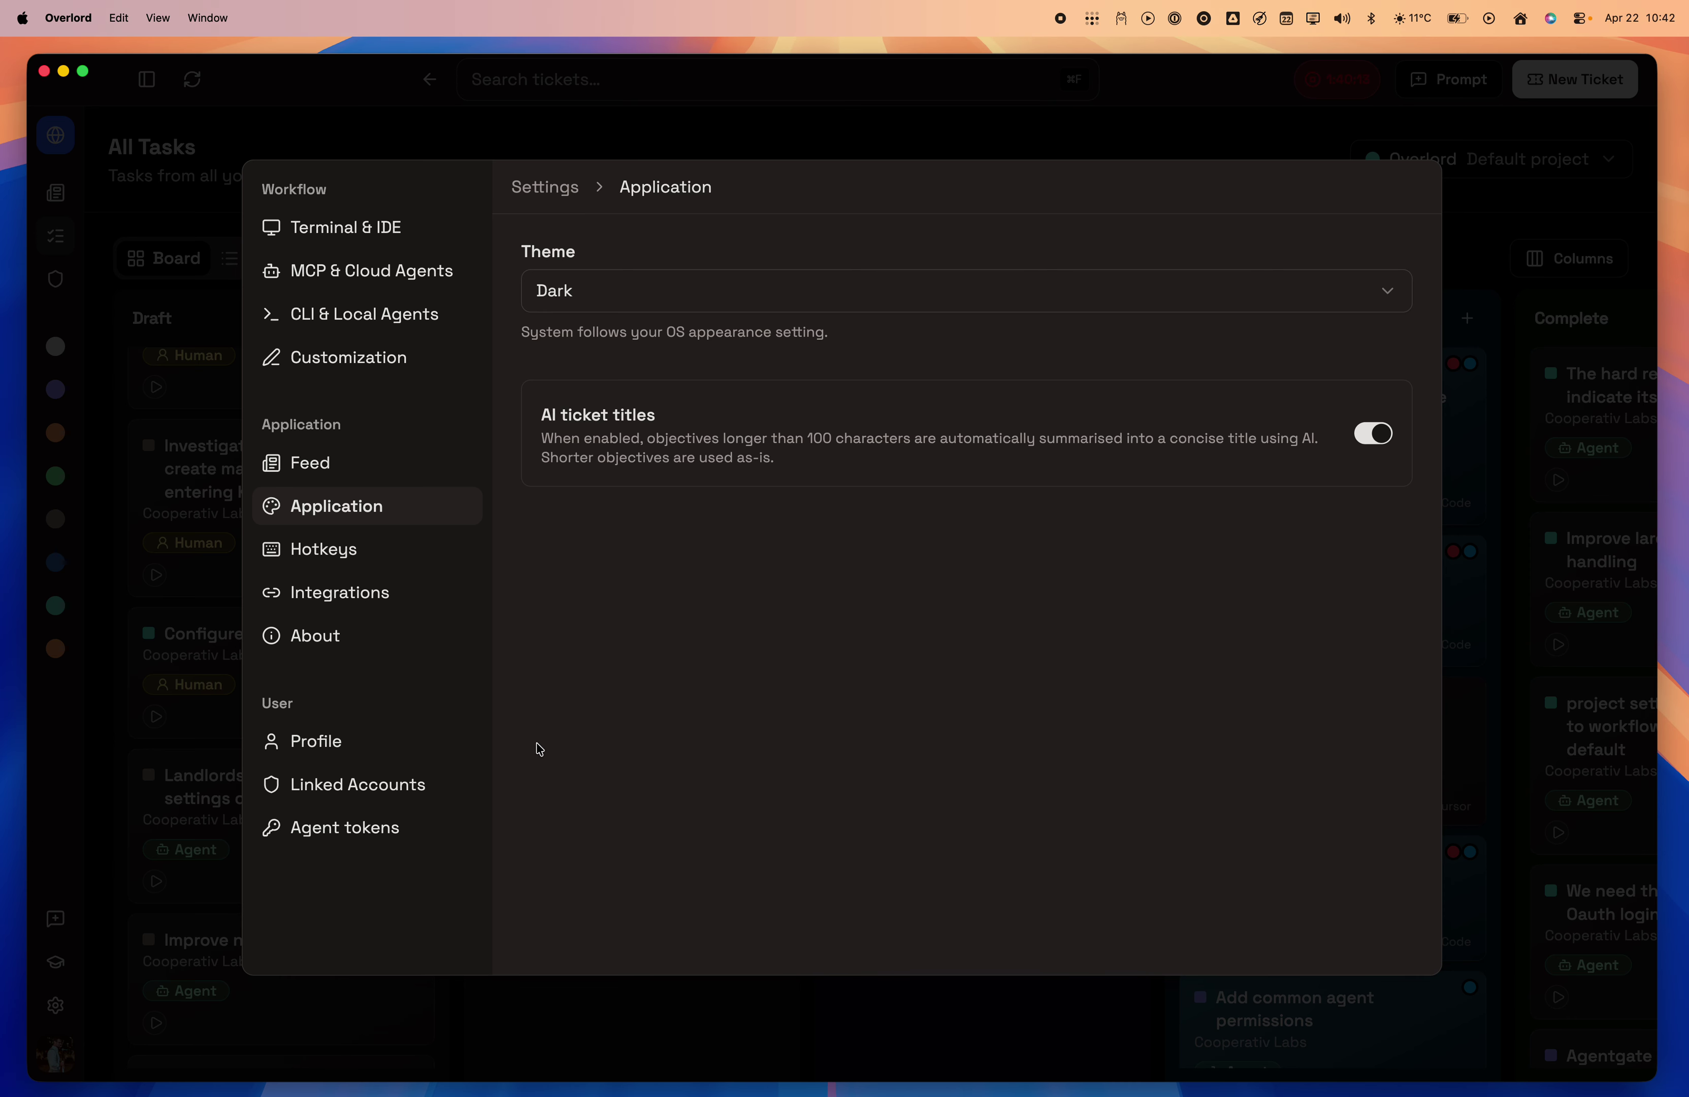
View the Hotkeys, Integrations and About pages of the application settings
{"action": "left_click", "coordinate": [311, 560]}
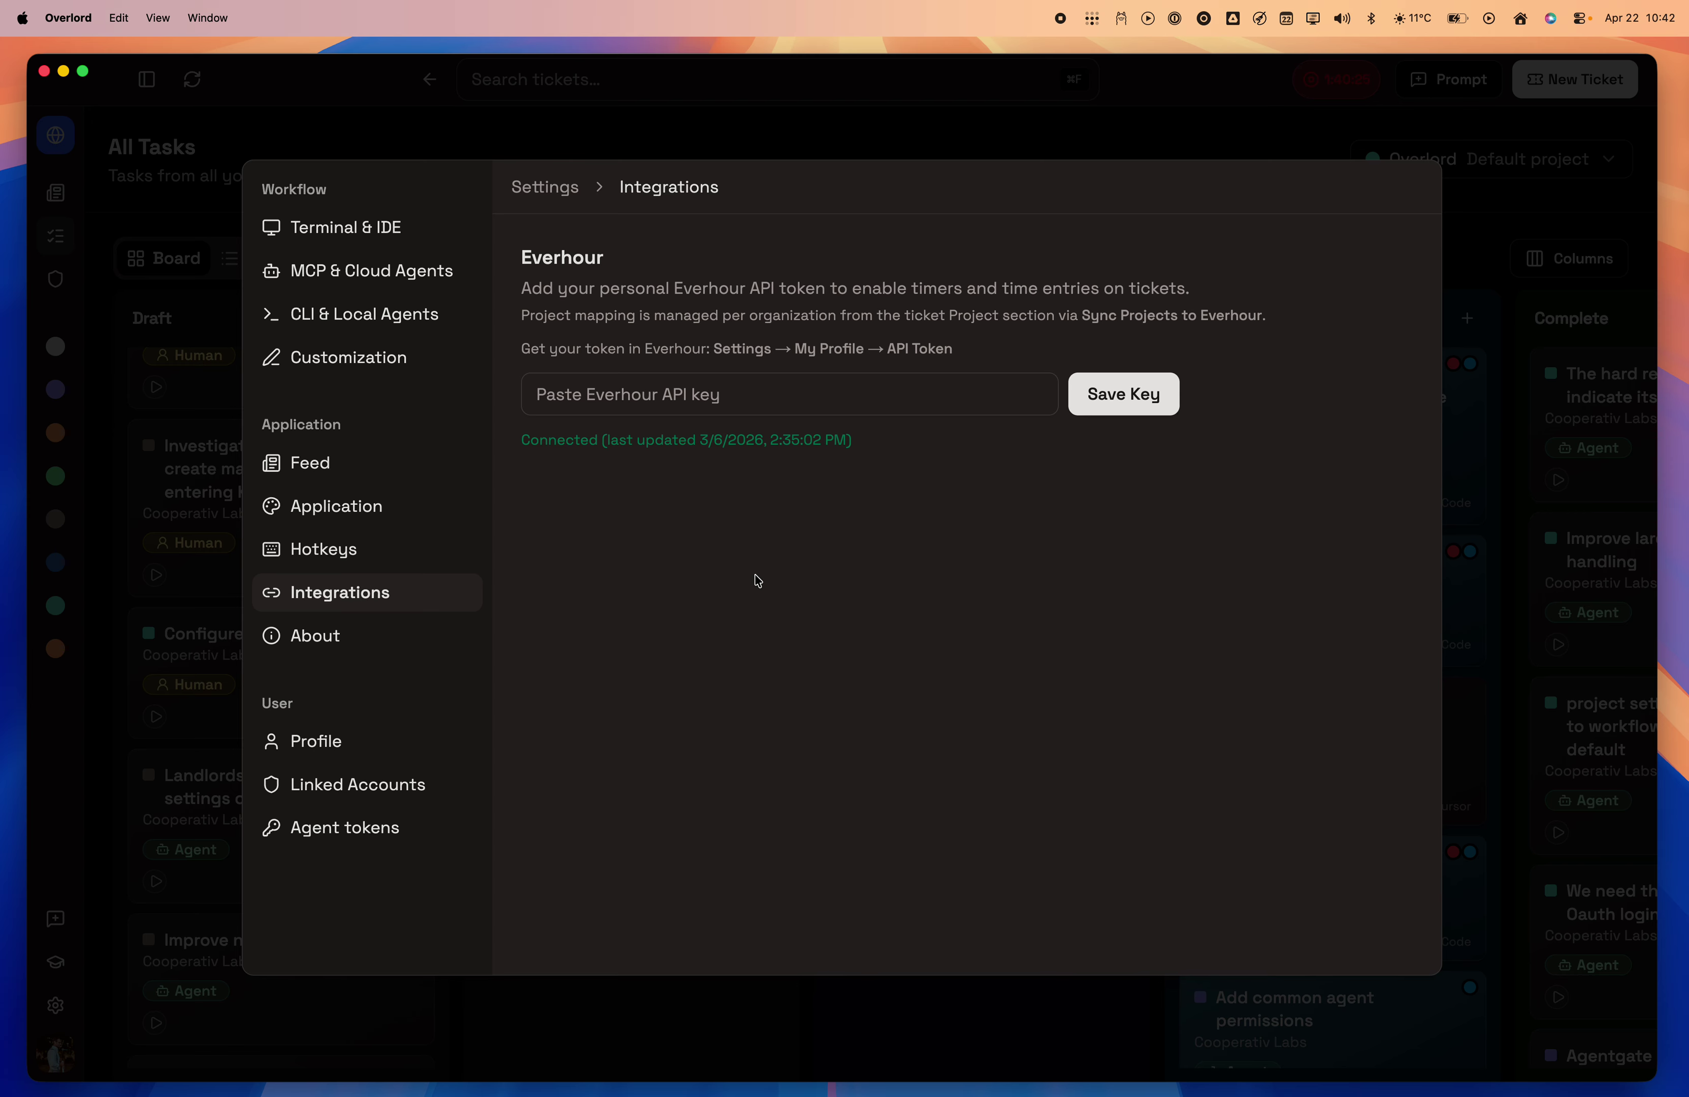
{"action": "left_click", "coordinate": [378, 654]}
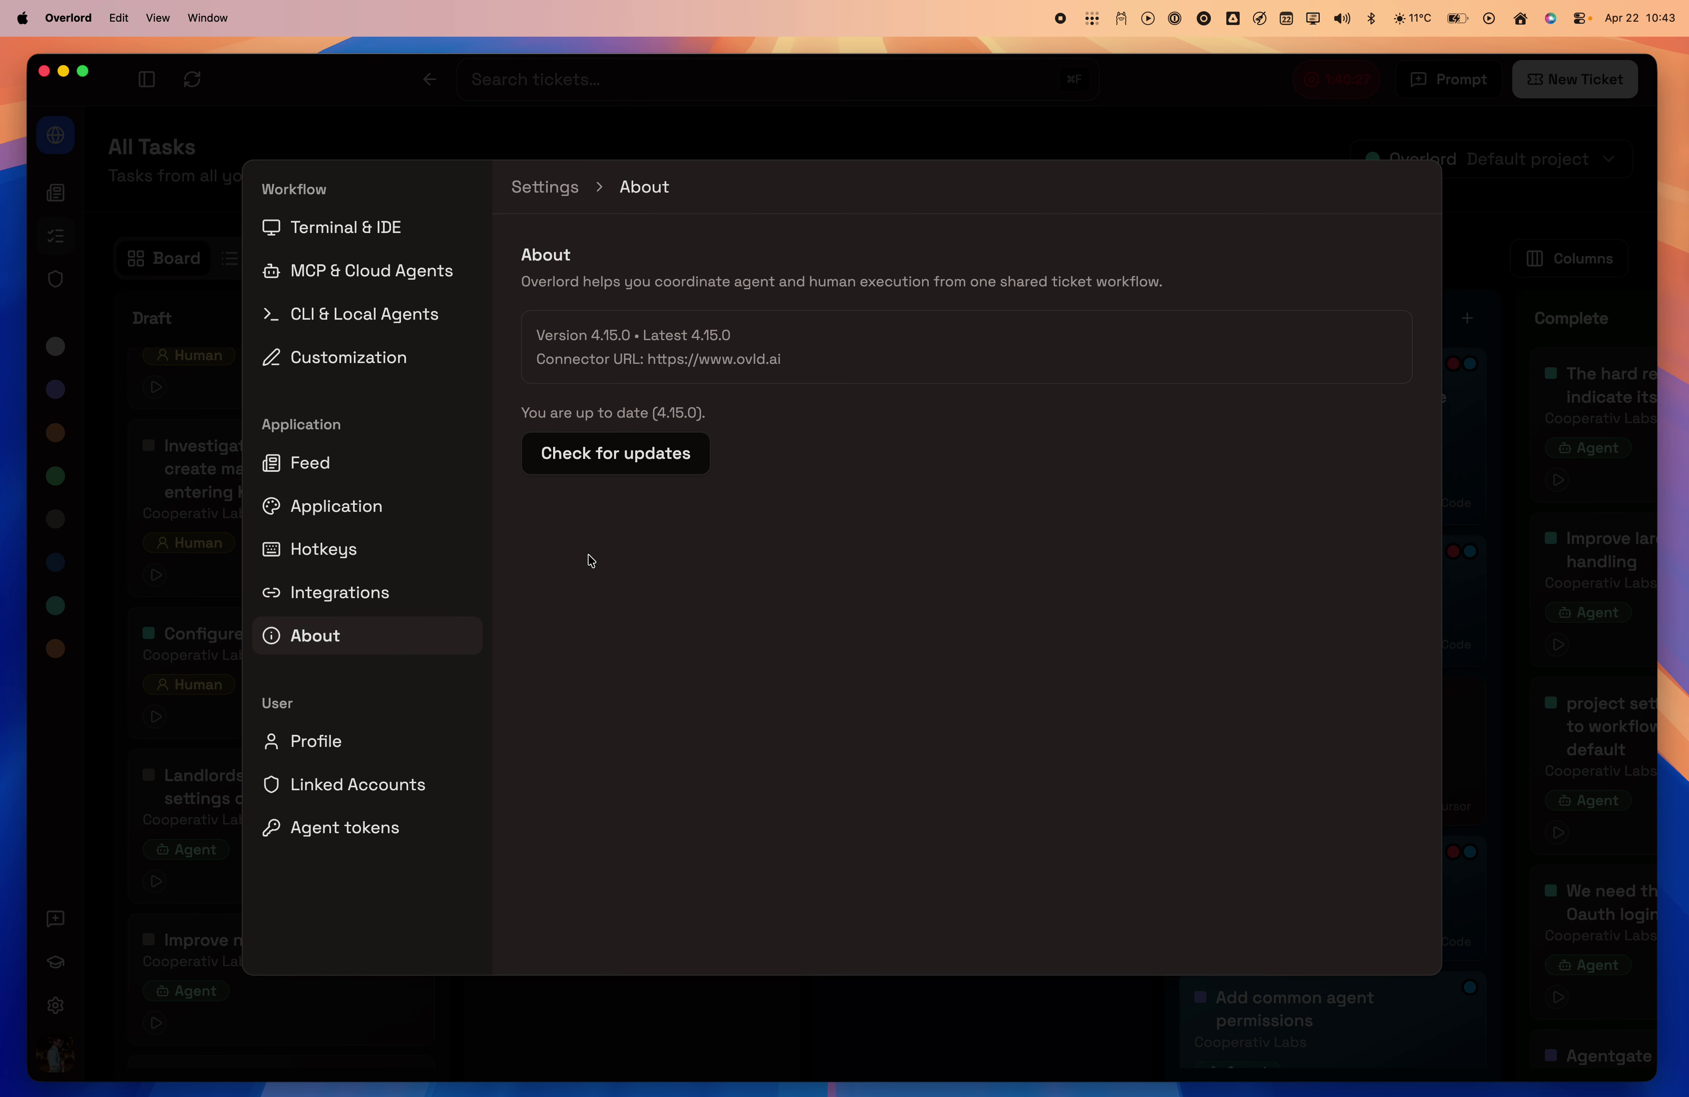
View the Profile and Linked Accounts pages of the user settings and close the settings
{"action": "left_click", "coordinate": [349, 755]}
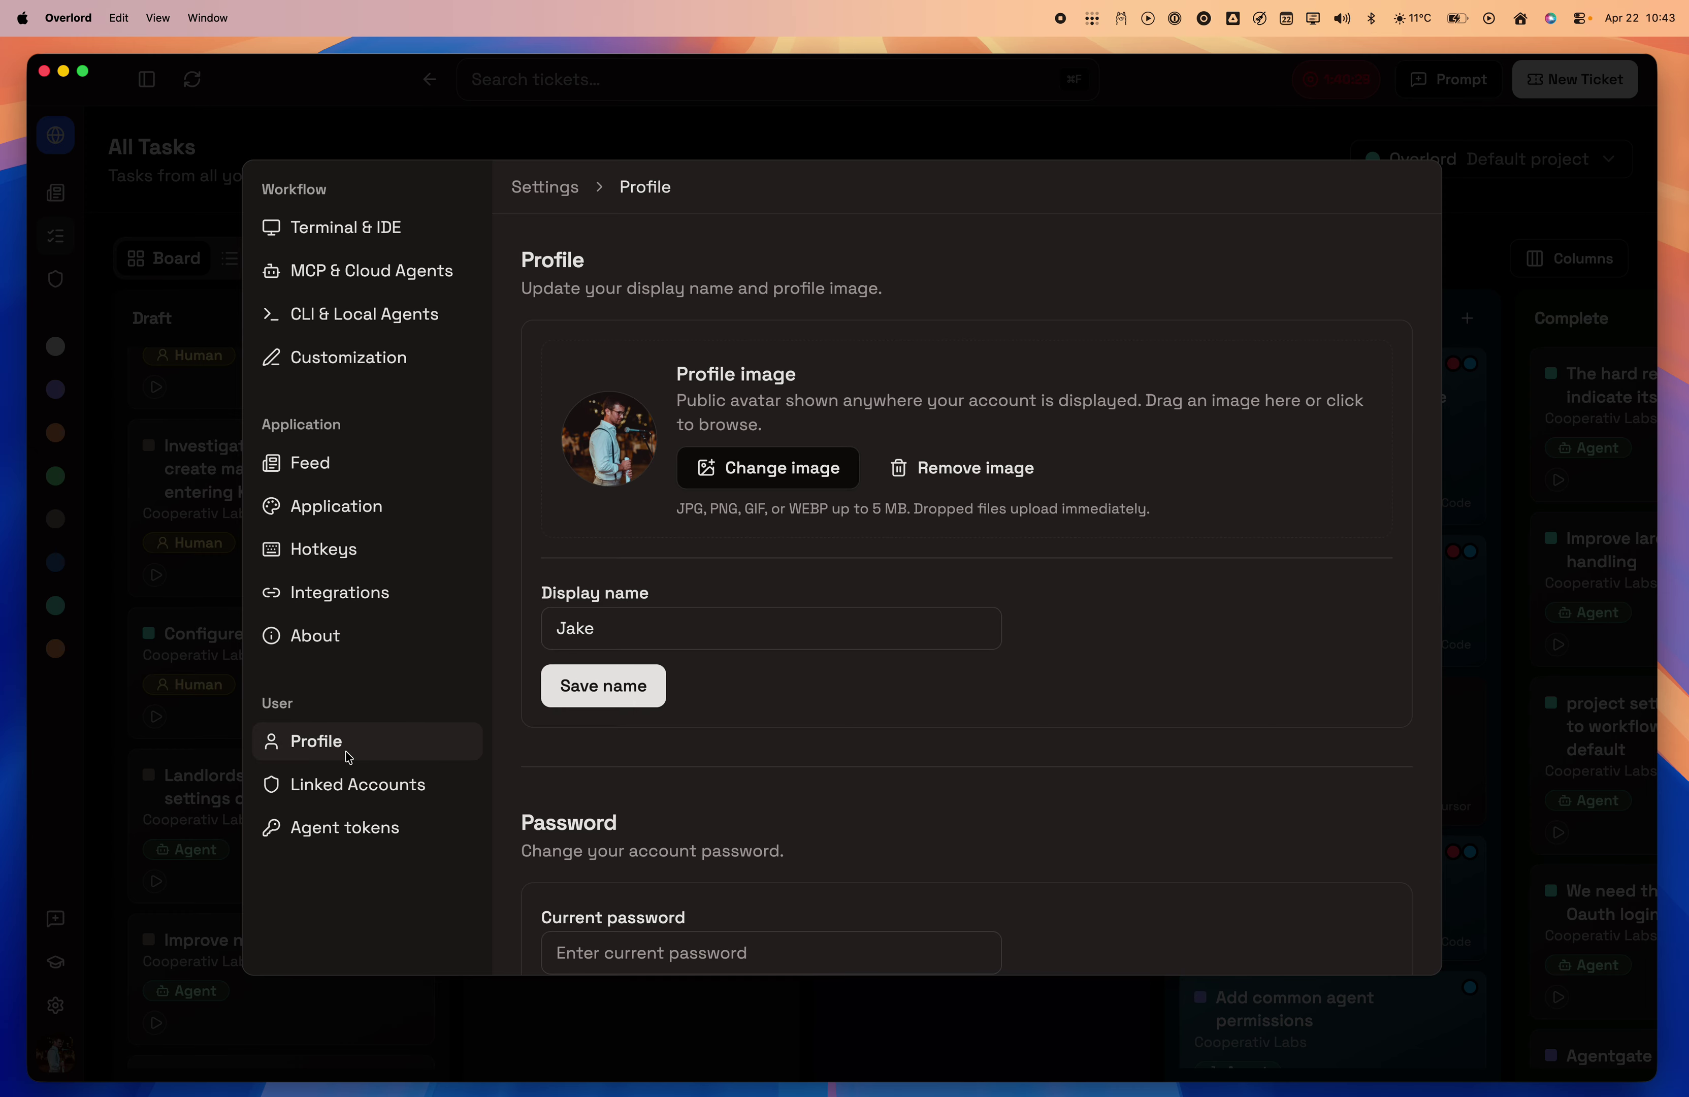
{"action": "left_click", "coordinate": [358, 799]}
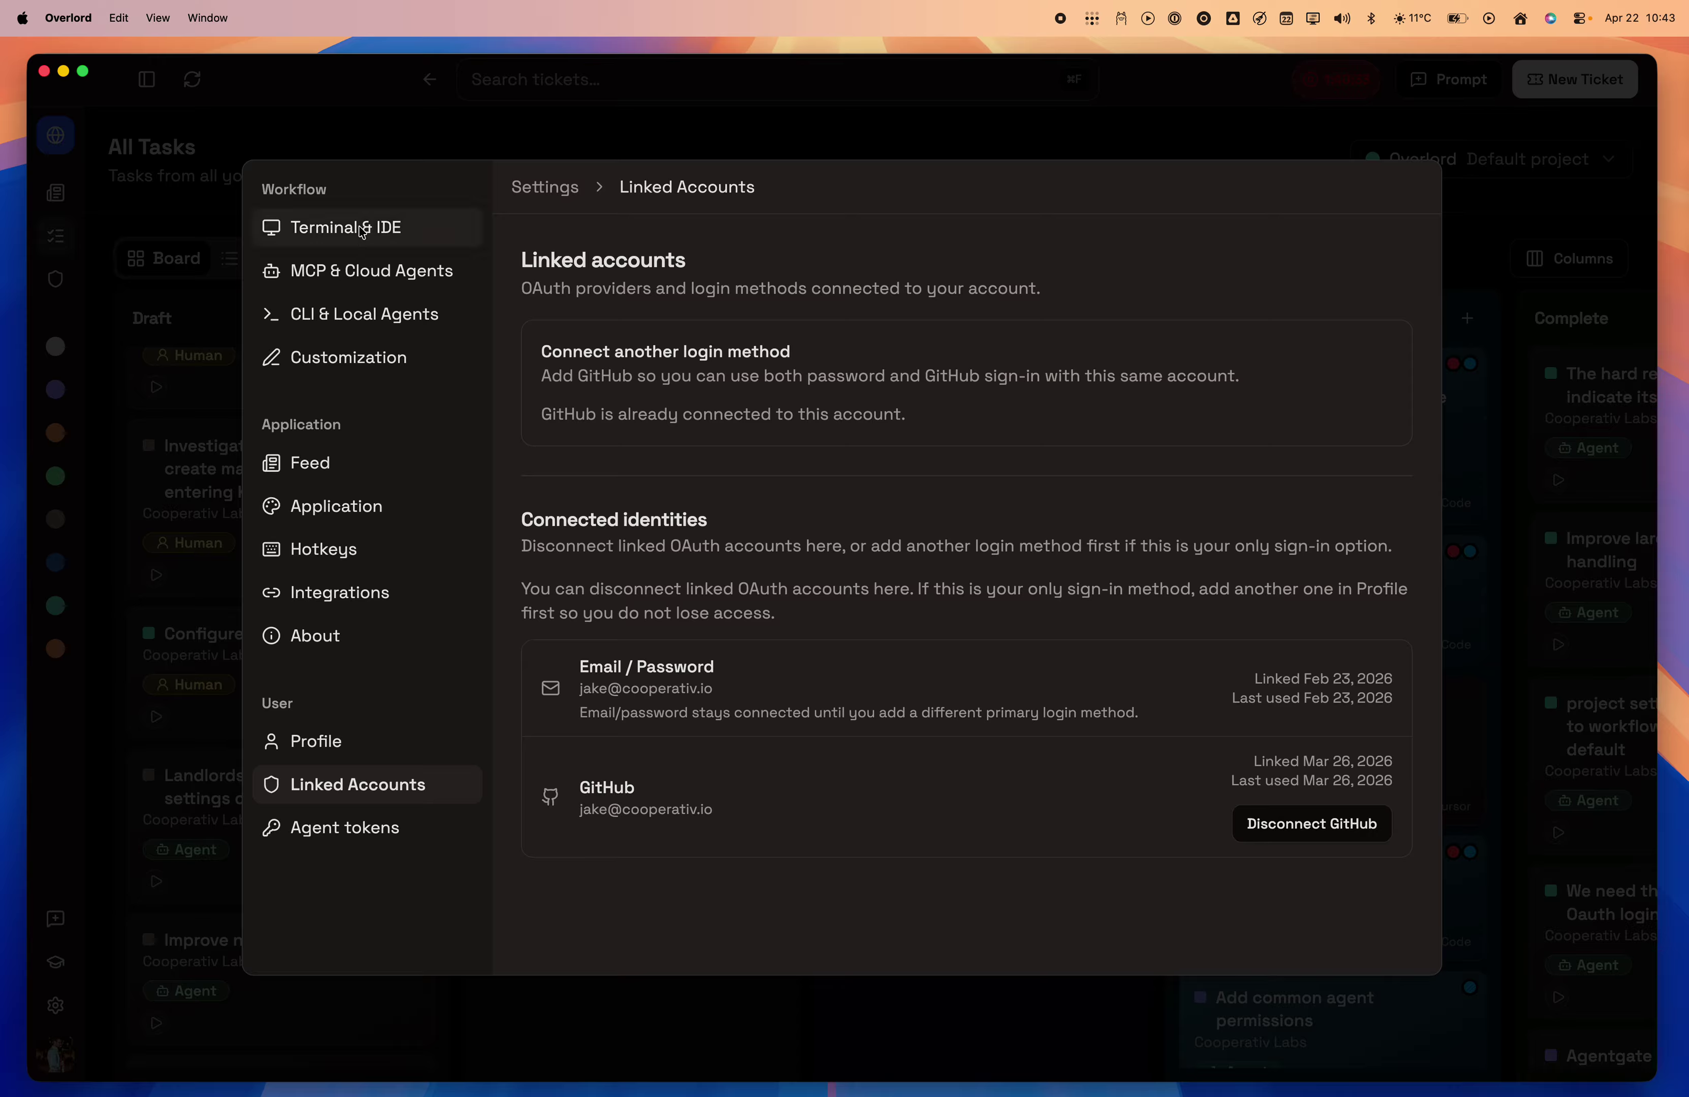
{"action": "left_click", "coordinate": [371, 140]}
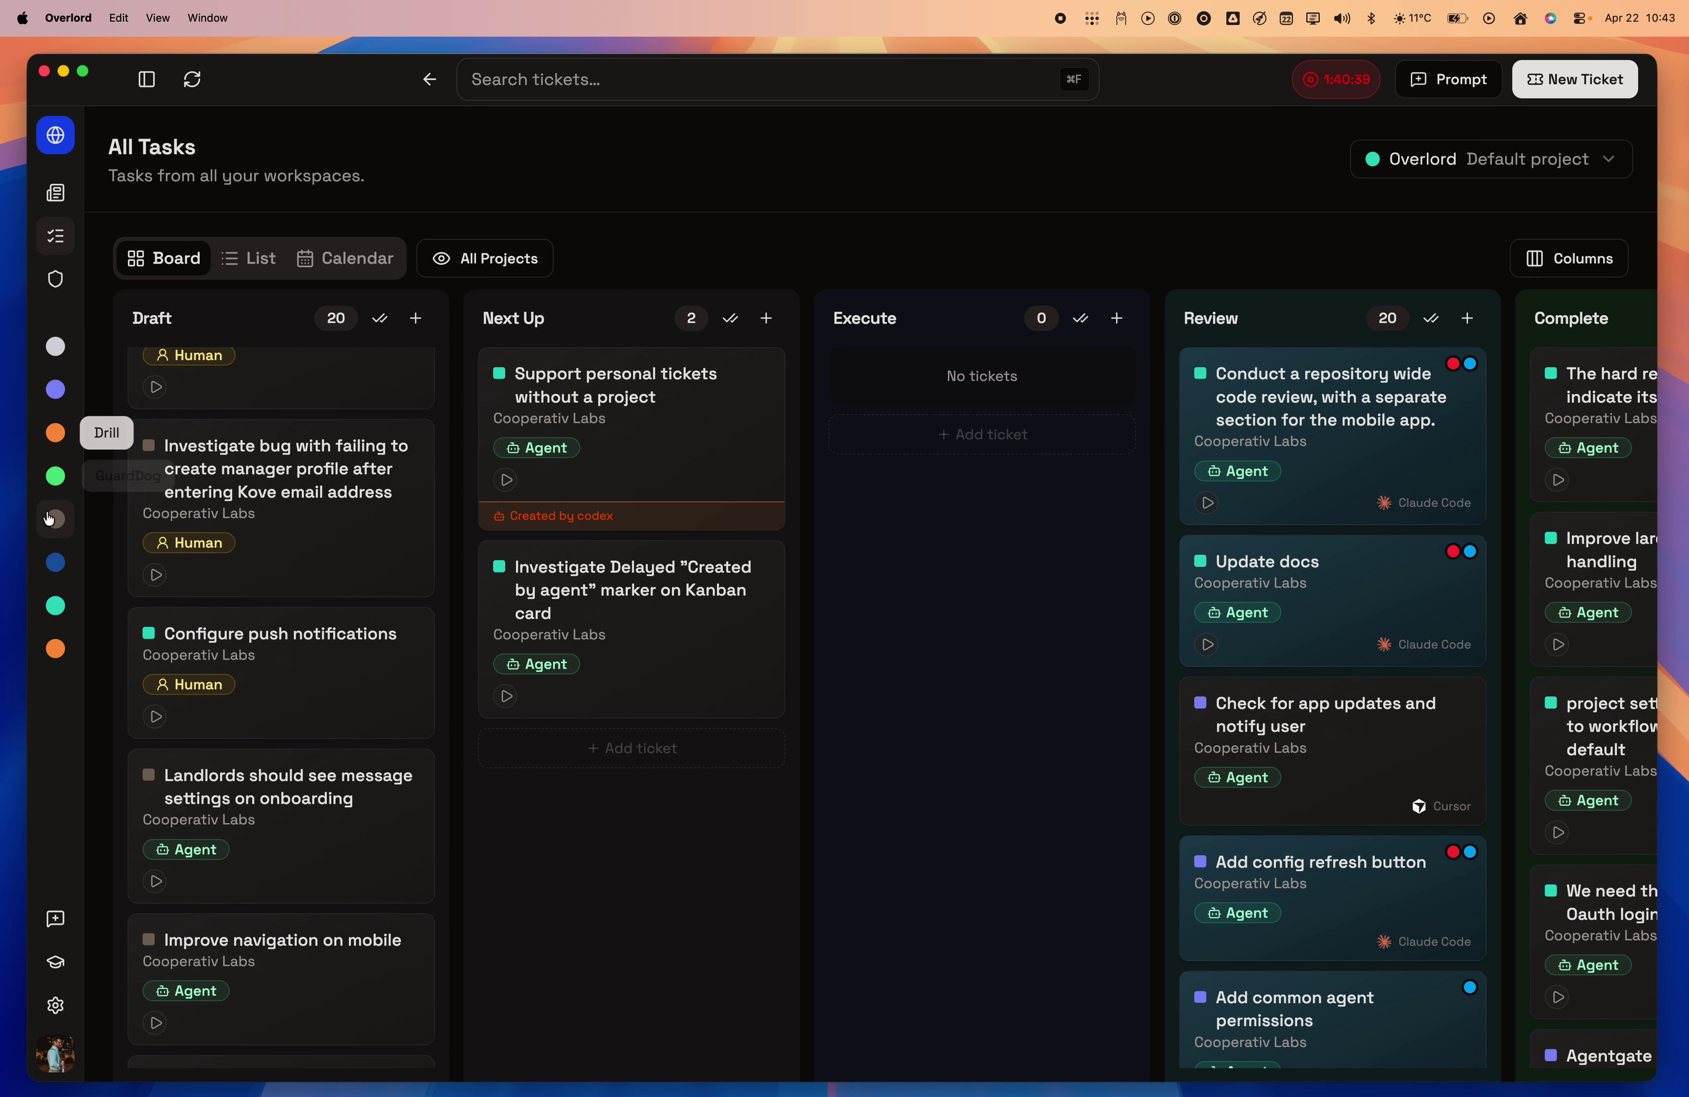
Open the Overlord project's Workflow settings and view the folder chooser for its working directory without changing the folder
{"action": "left_click", "coordinate": [55, 606]}
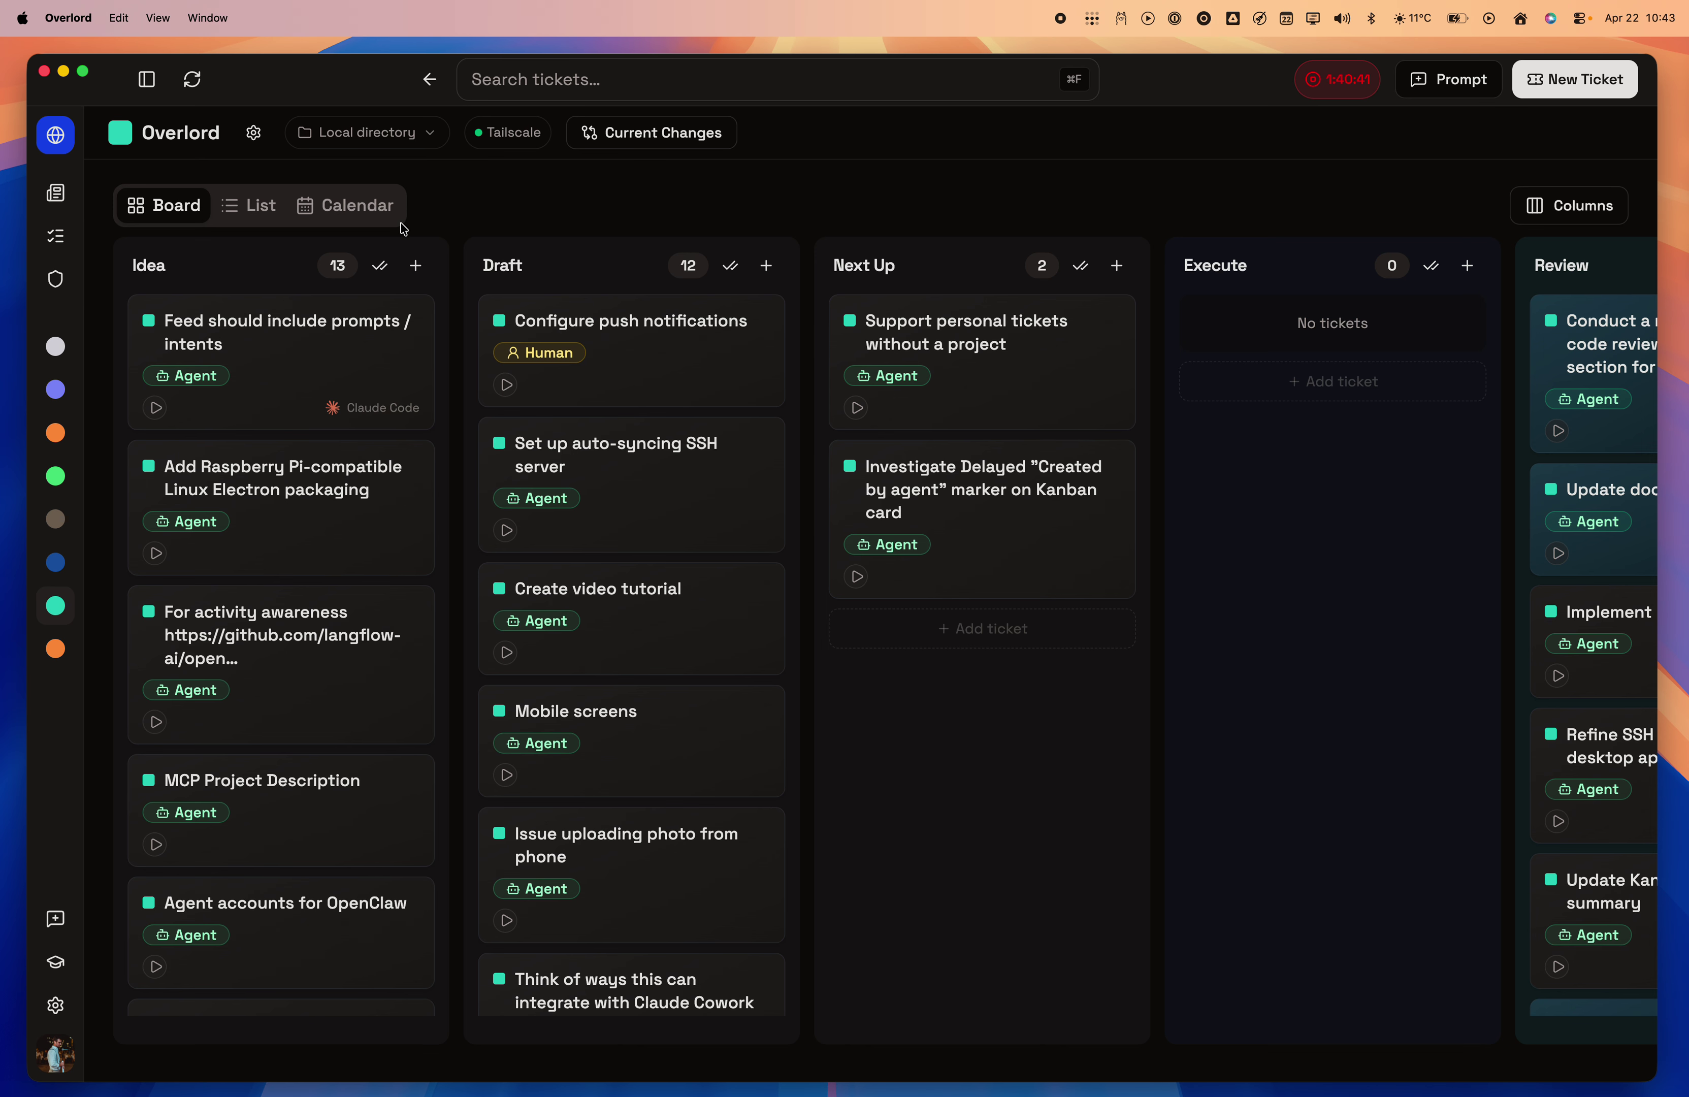
{"action": "left_click", "coordinate": [253, 132]}
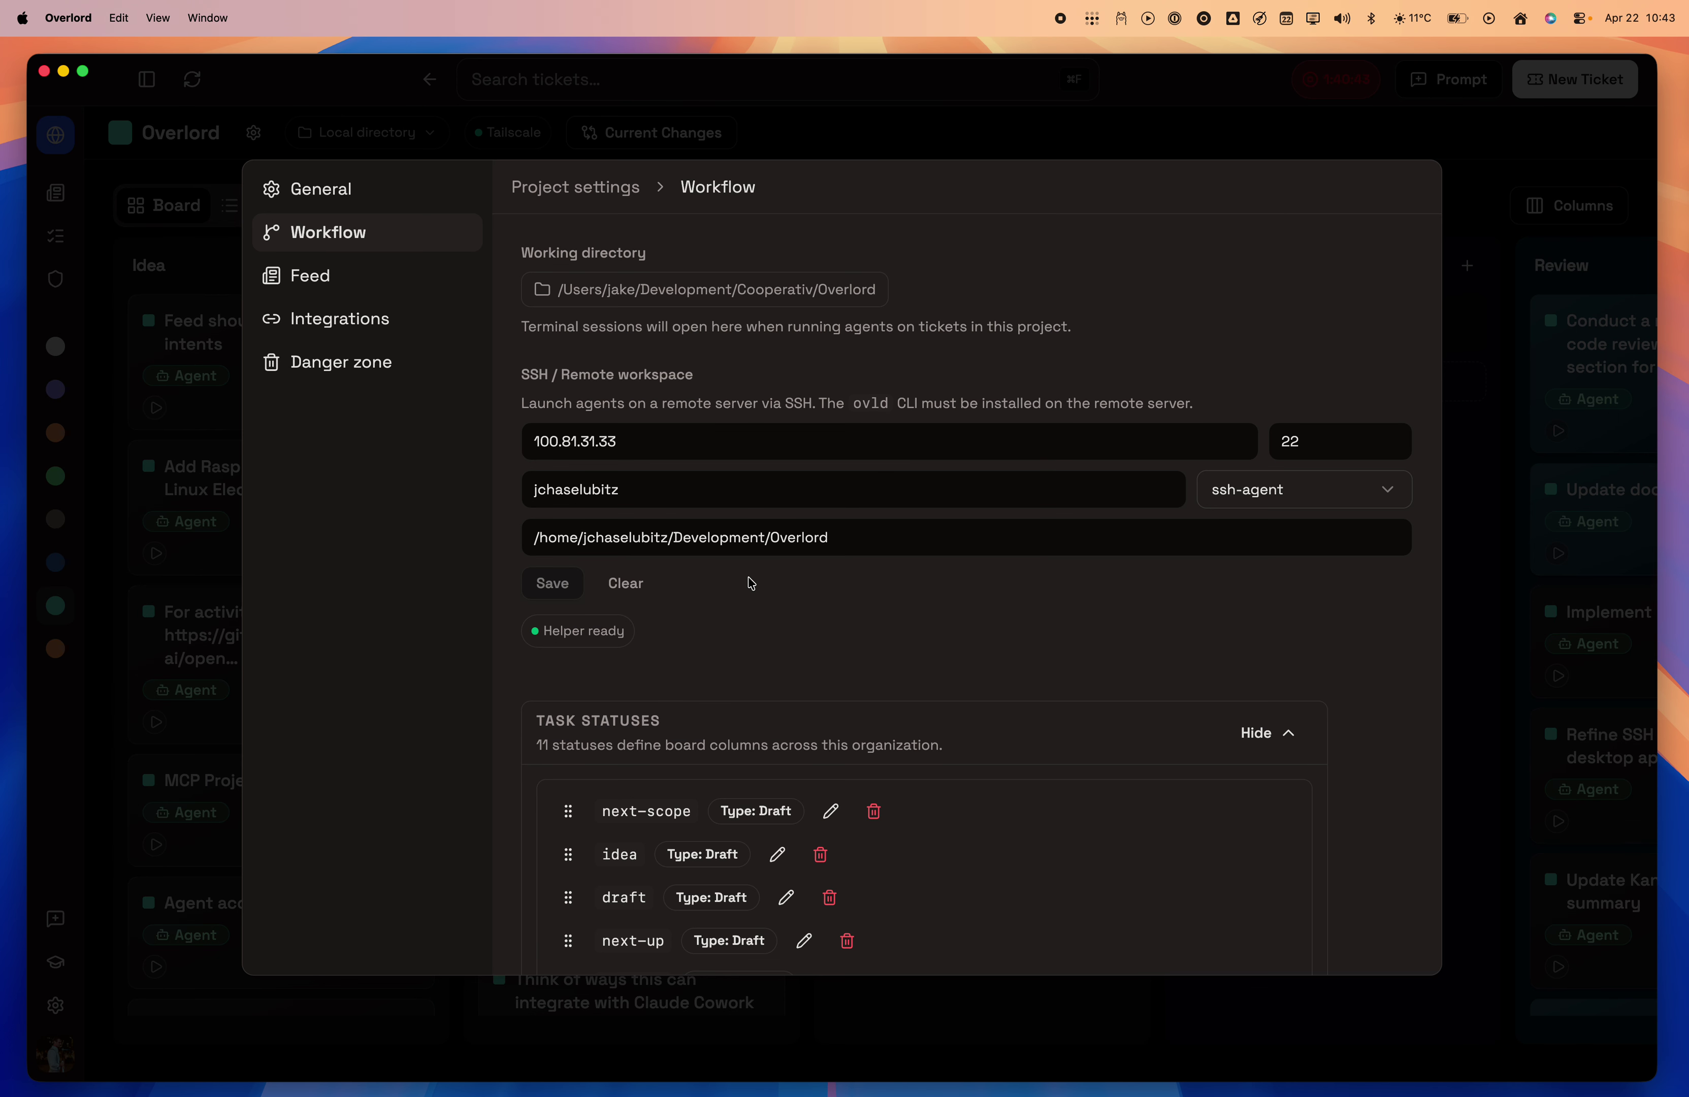
{"action": "left_click", "coordinate": [756, 298]}
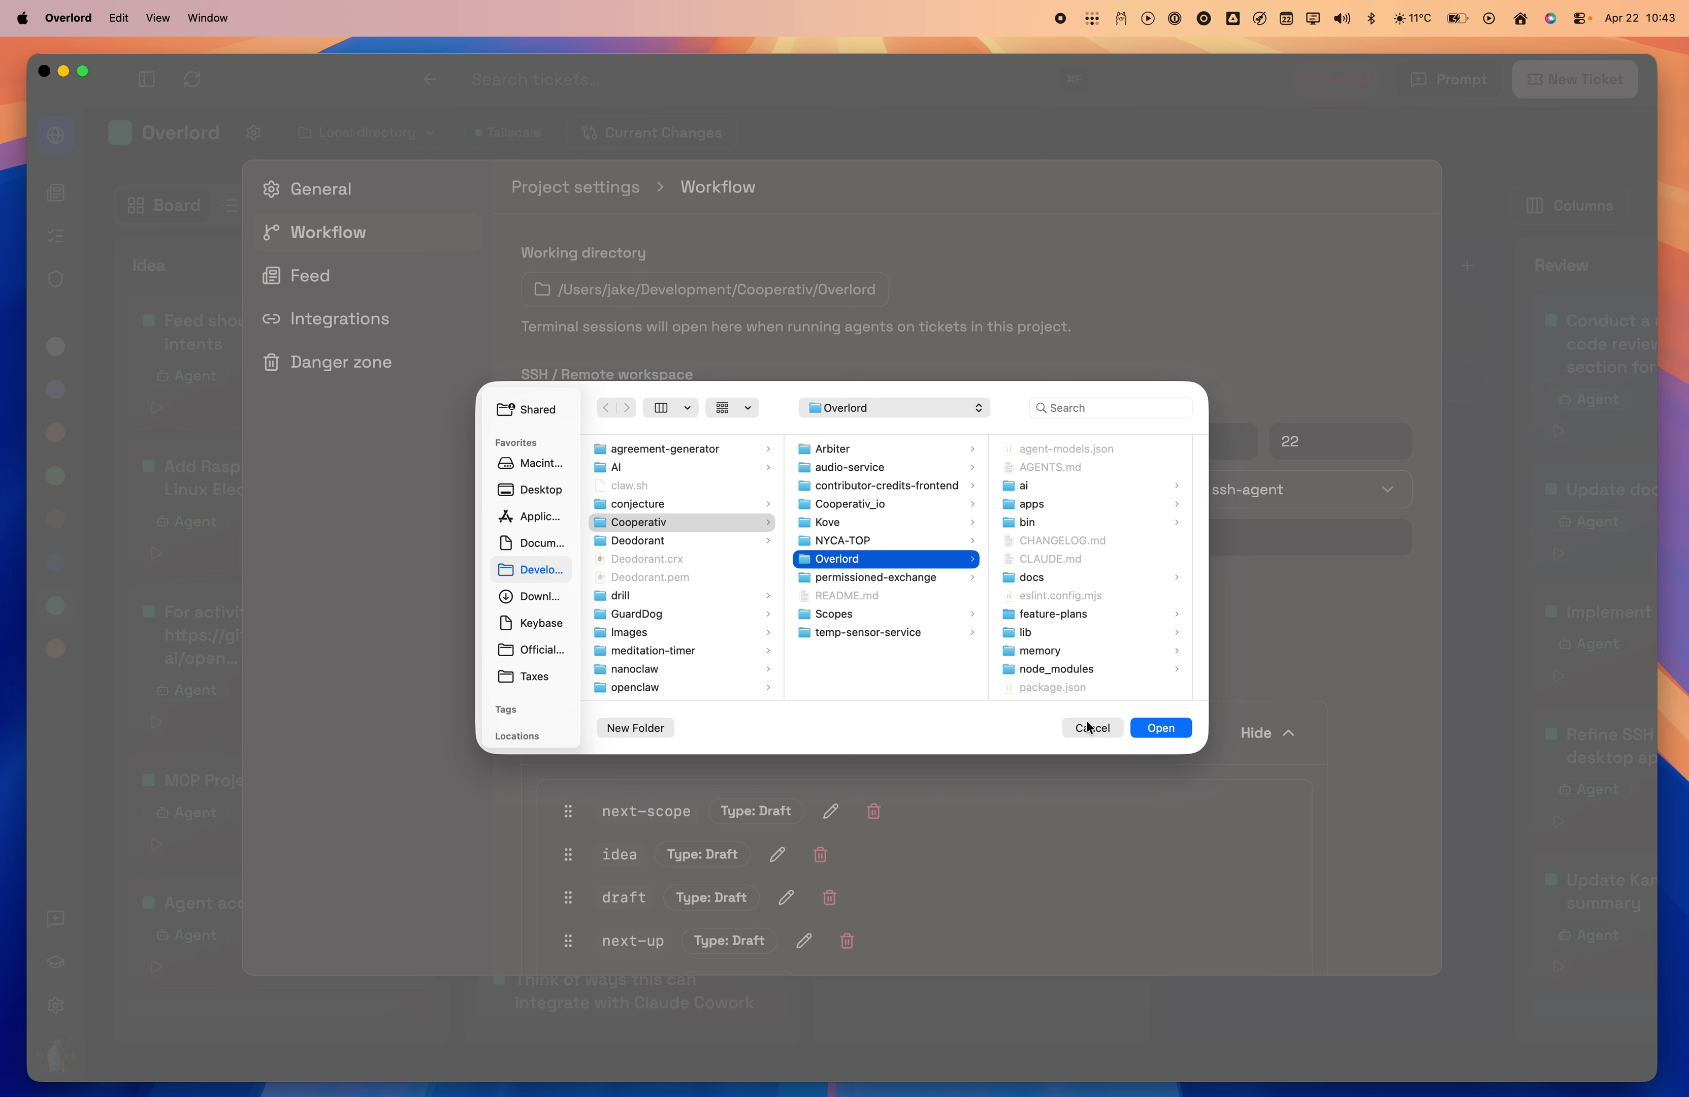
{"action": "left_click", "coordinate": [1102, 735]}
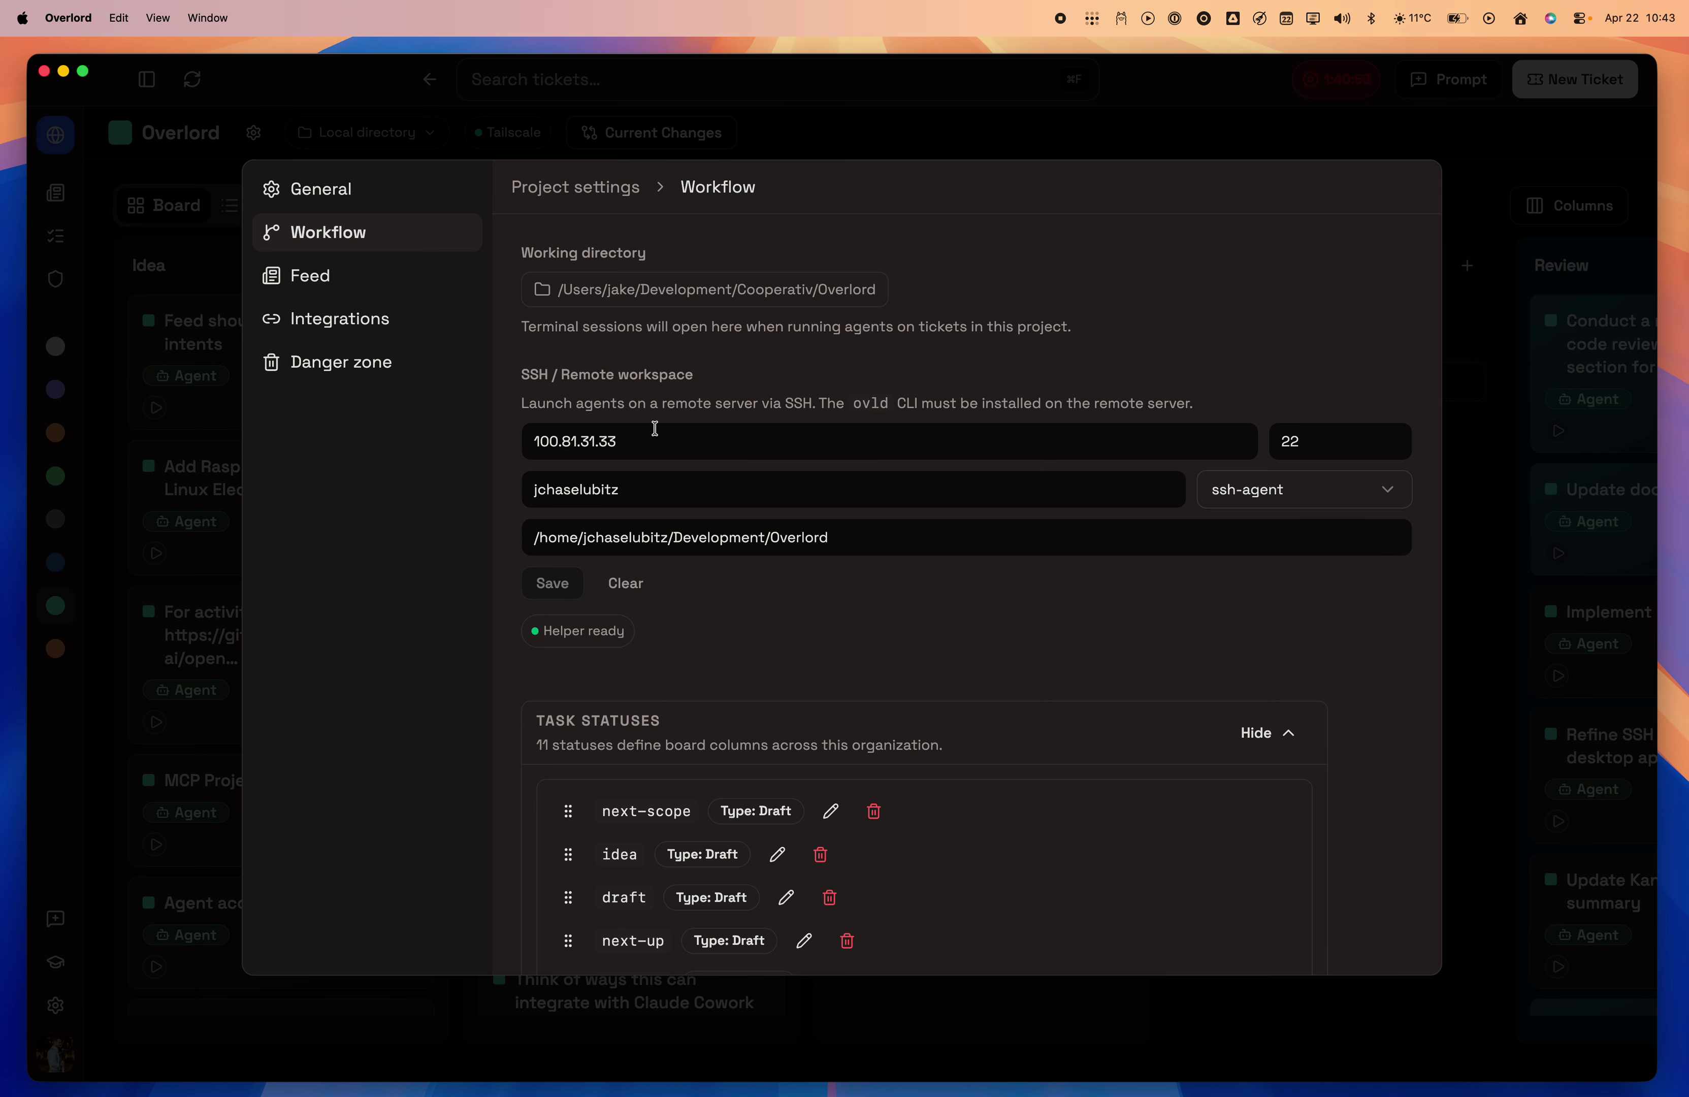
Review the SSH remote workspace fields and the full list of task statuses in the project's Workflow settings
{"action": "scroll", "coordinate": [930, 654], "scroll_direction": "down", "scroll_amount": 5}
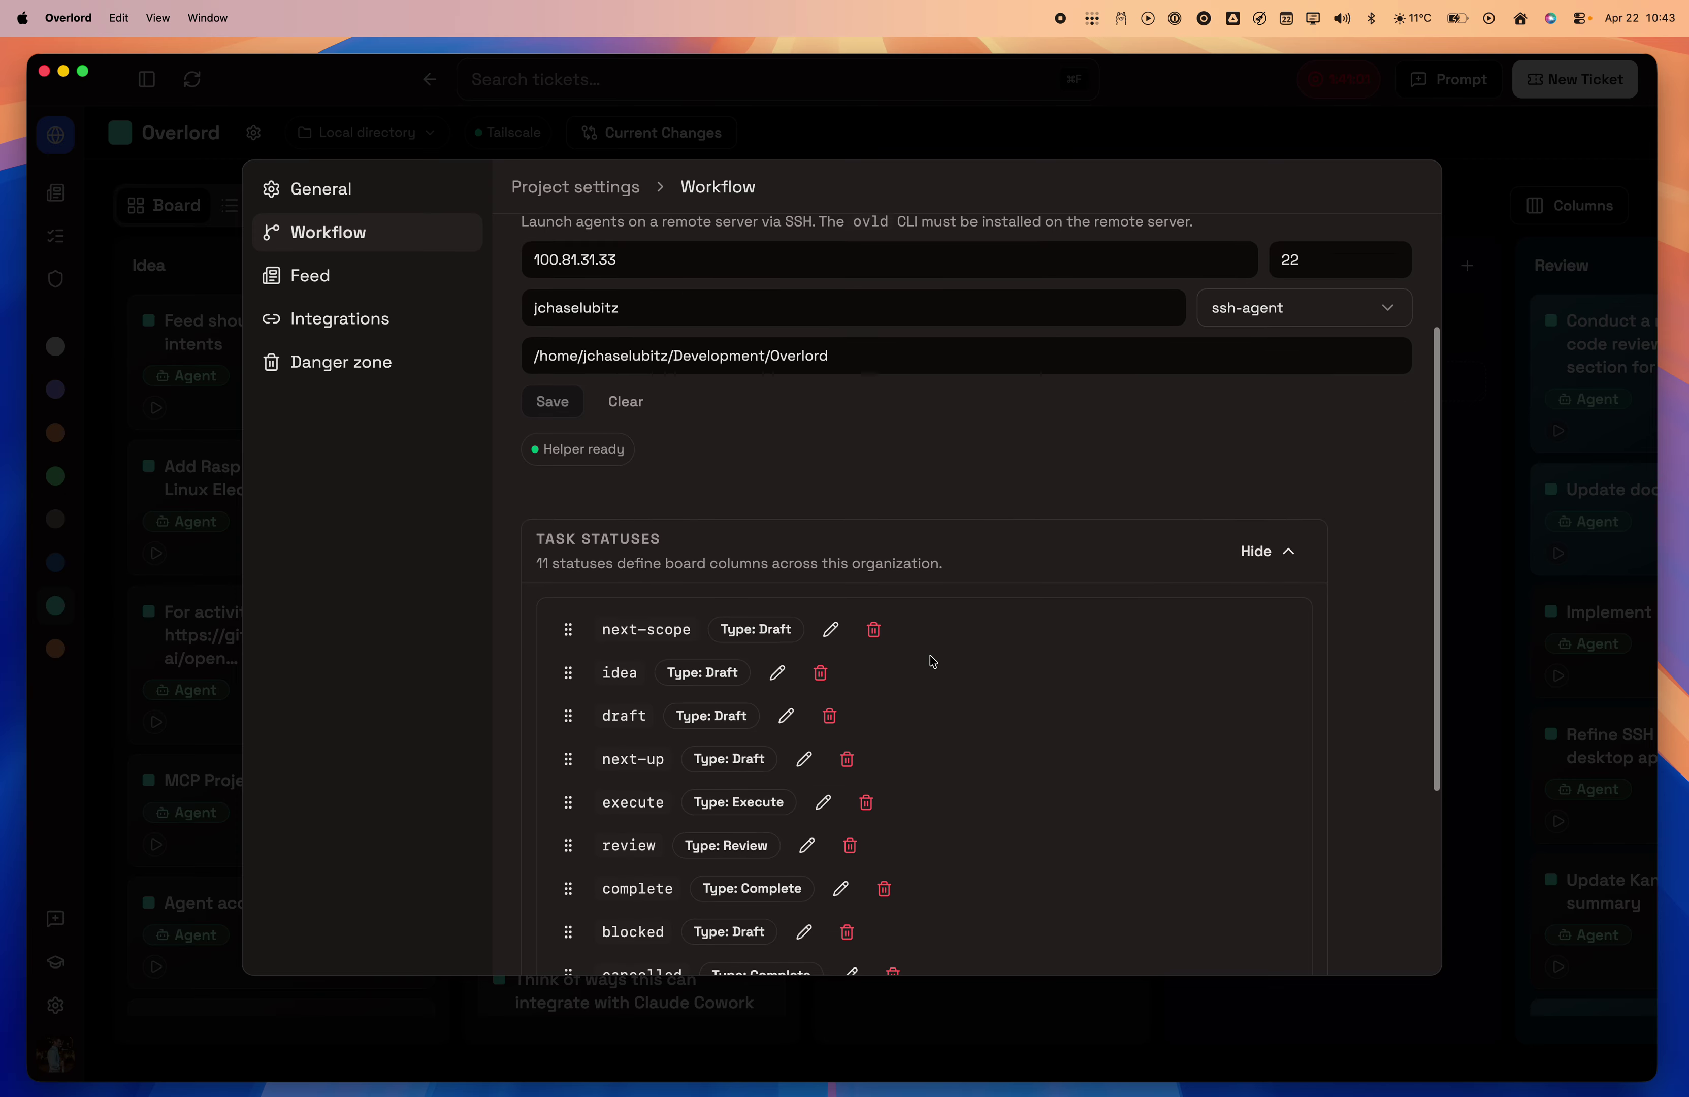
{"action": "scroll", "coordinate": [953, 643], "scroll_direction": "down", "scroll_amount": 3}
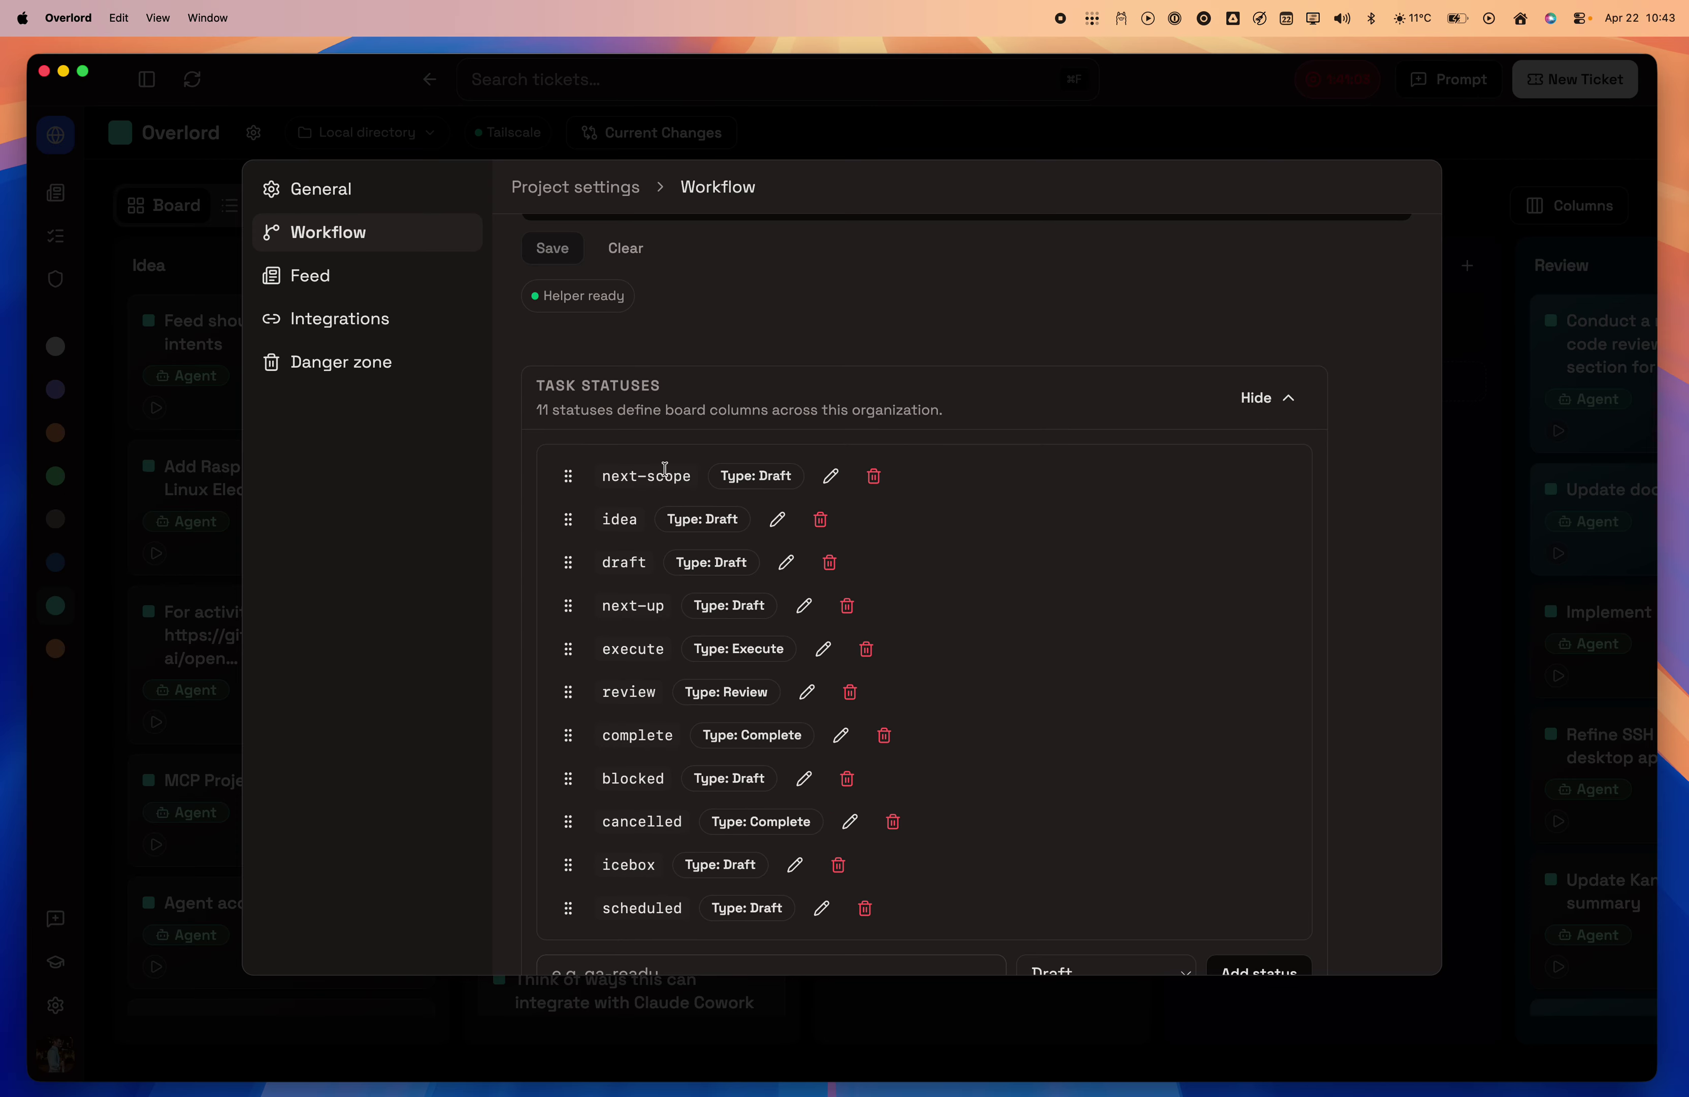
{"action": "scroll", "coordinate": [757, 803], "scroll_direction": "down", "scroll_amount": 1}
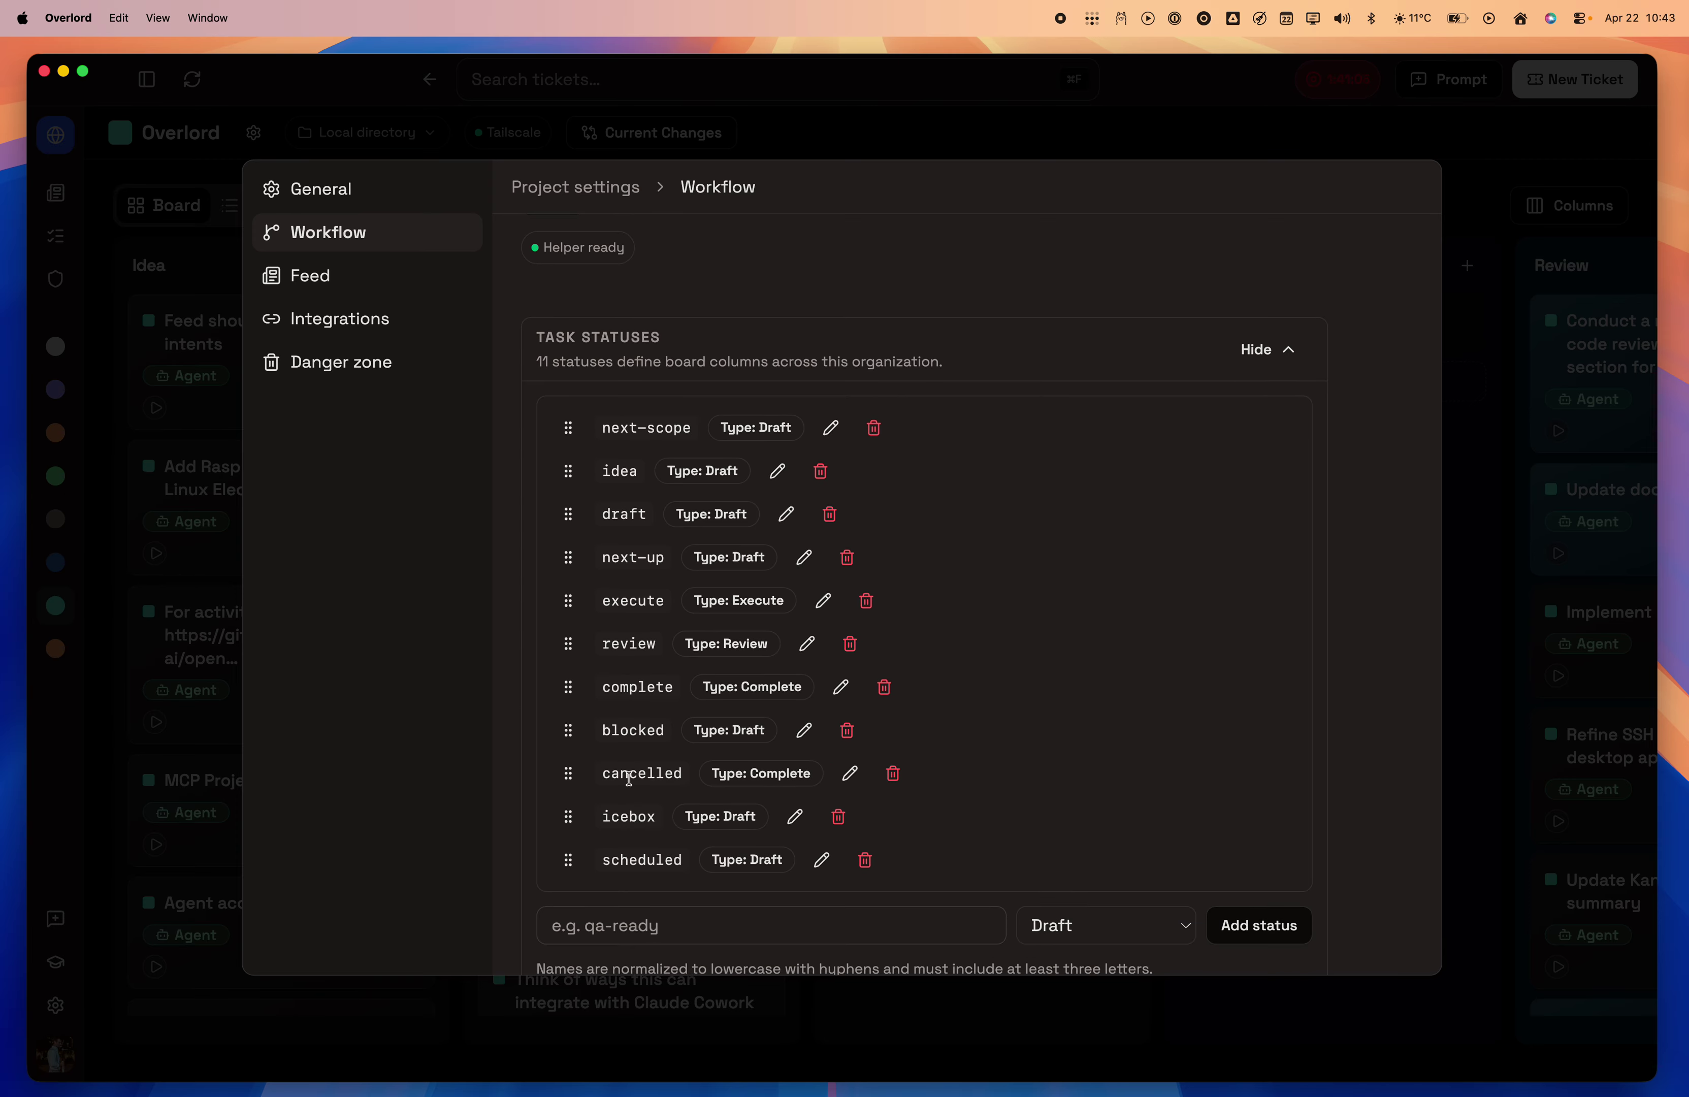
{"action": "scroll", "coordinate": [676, 499], "scroll_direction": "down", "scroll_amount": 2}
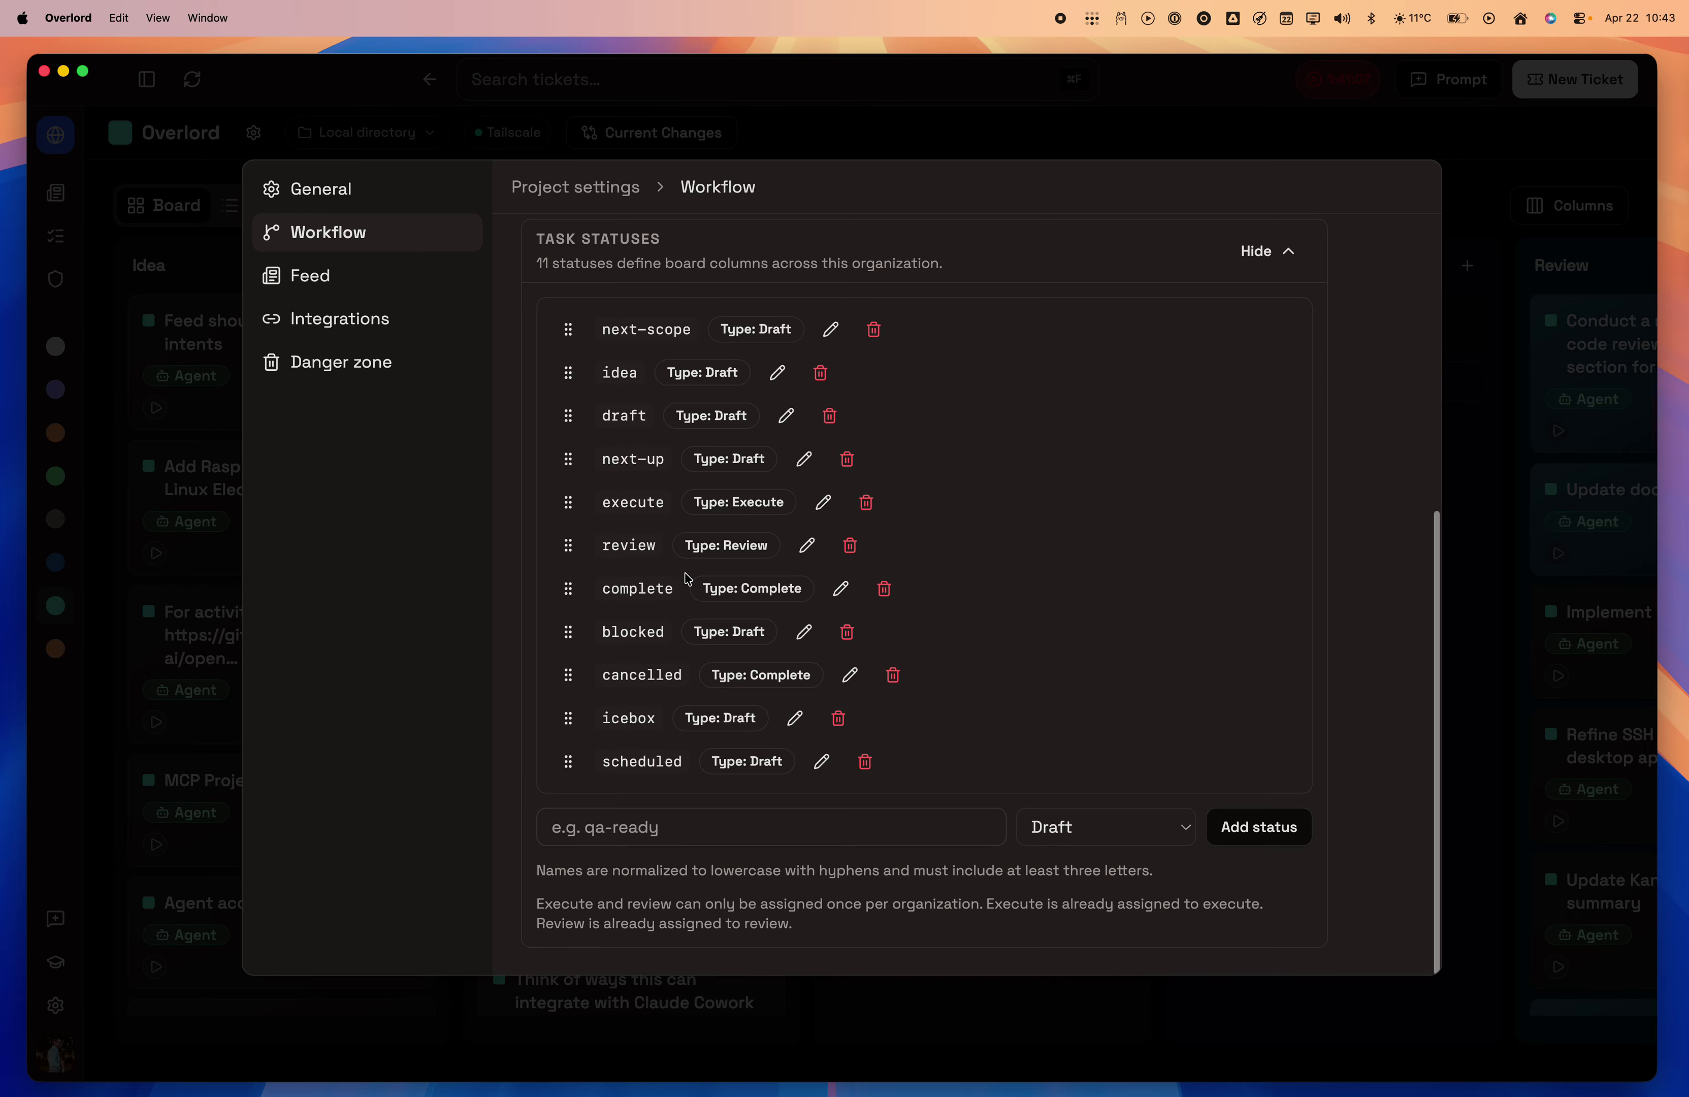
{"action": "scroll", "coordinate": [688, 579], "scroll_direction": "up", "scroll_amount": 3}
{"action": "scroll", "coordinate": [688, 578], "scroll_direction": "up", "scroll_amount": 4}
Examine the feed post instructions and the available output parameters in the project's Feed settings
{"action": "left_click", "coordinate": [349, 285]}
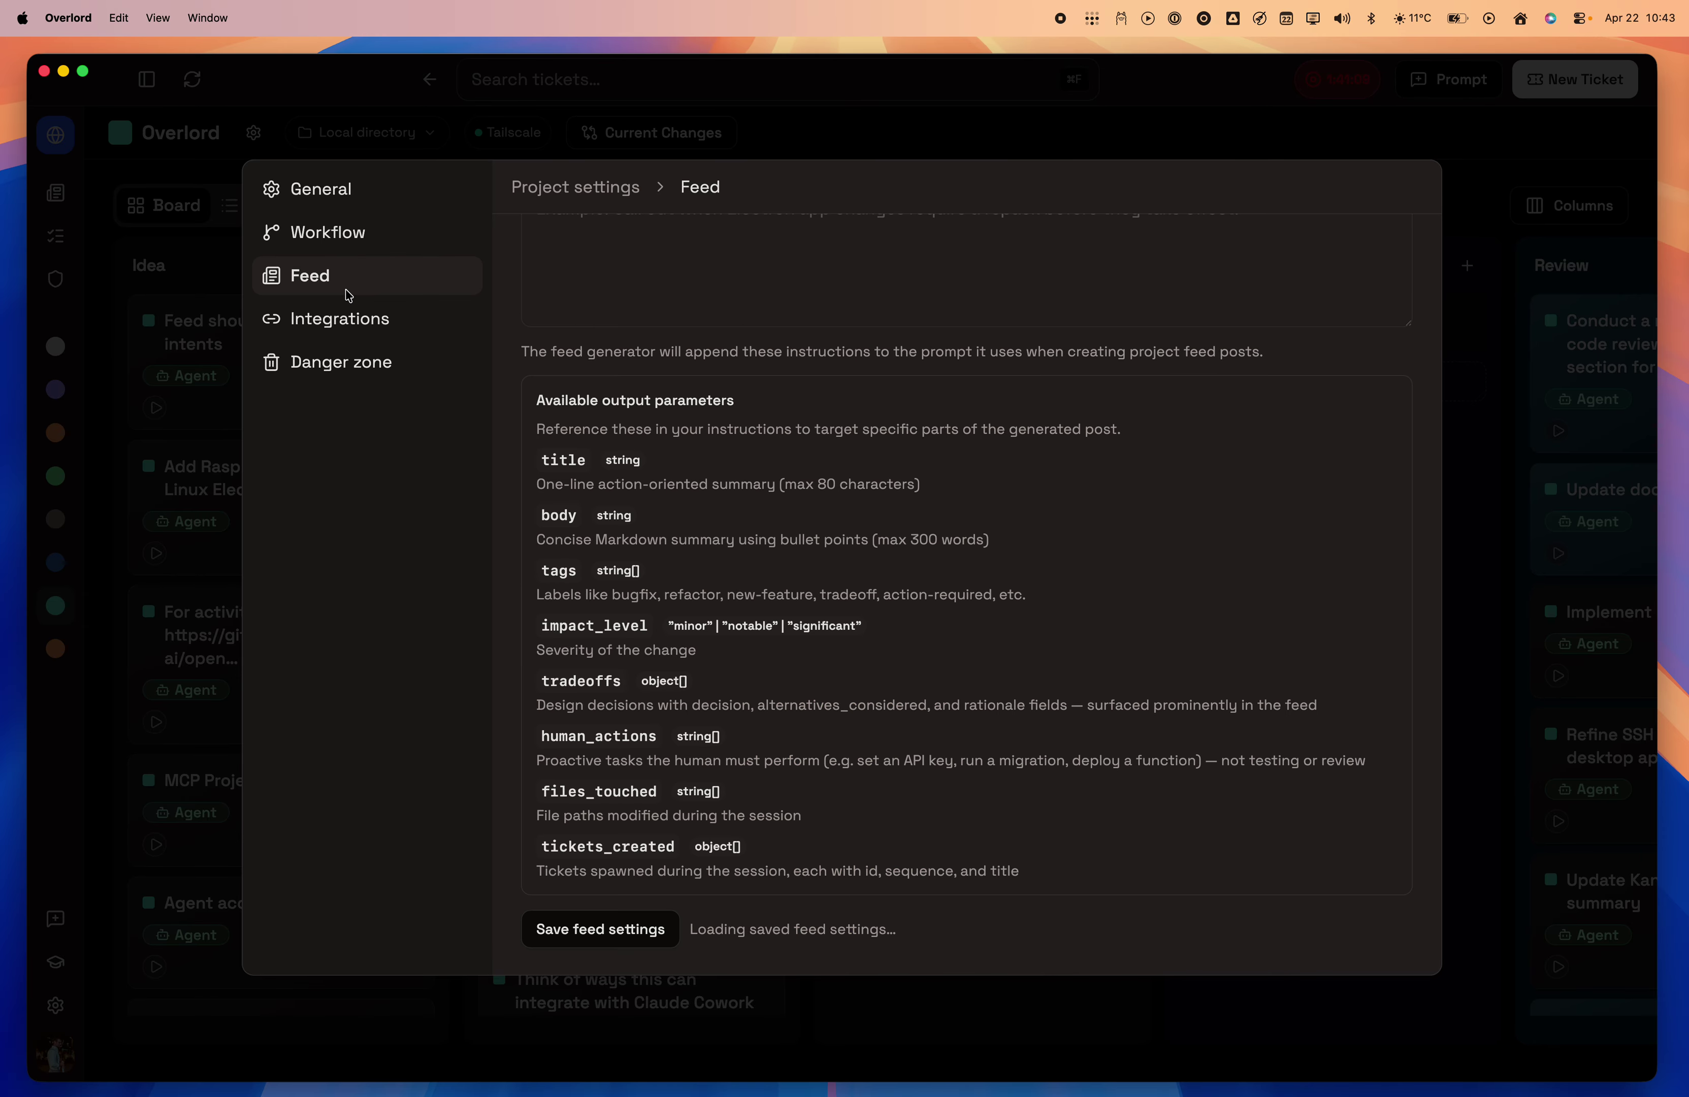
{"action": "scroll", "coordinate": [790, 508], "scroll_direction": "up", "scroll_amount": 2}
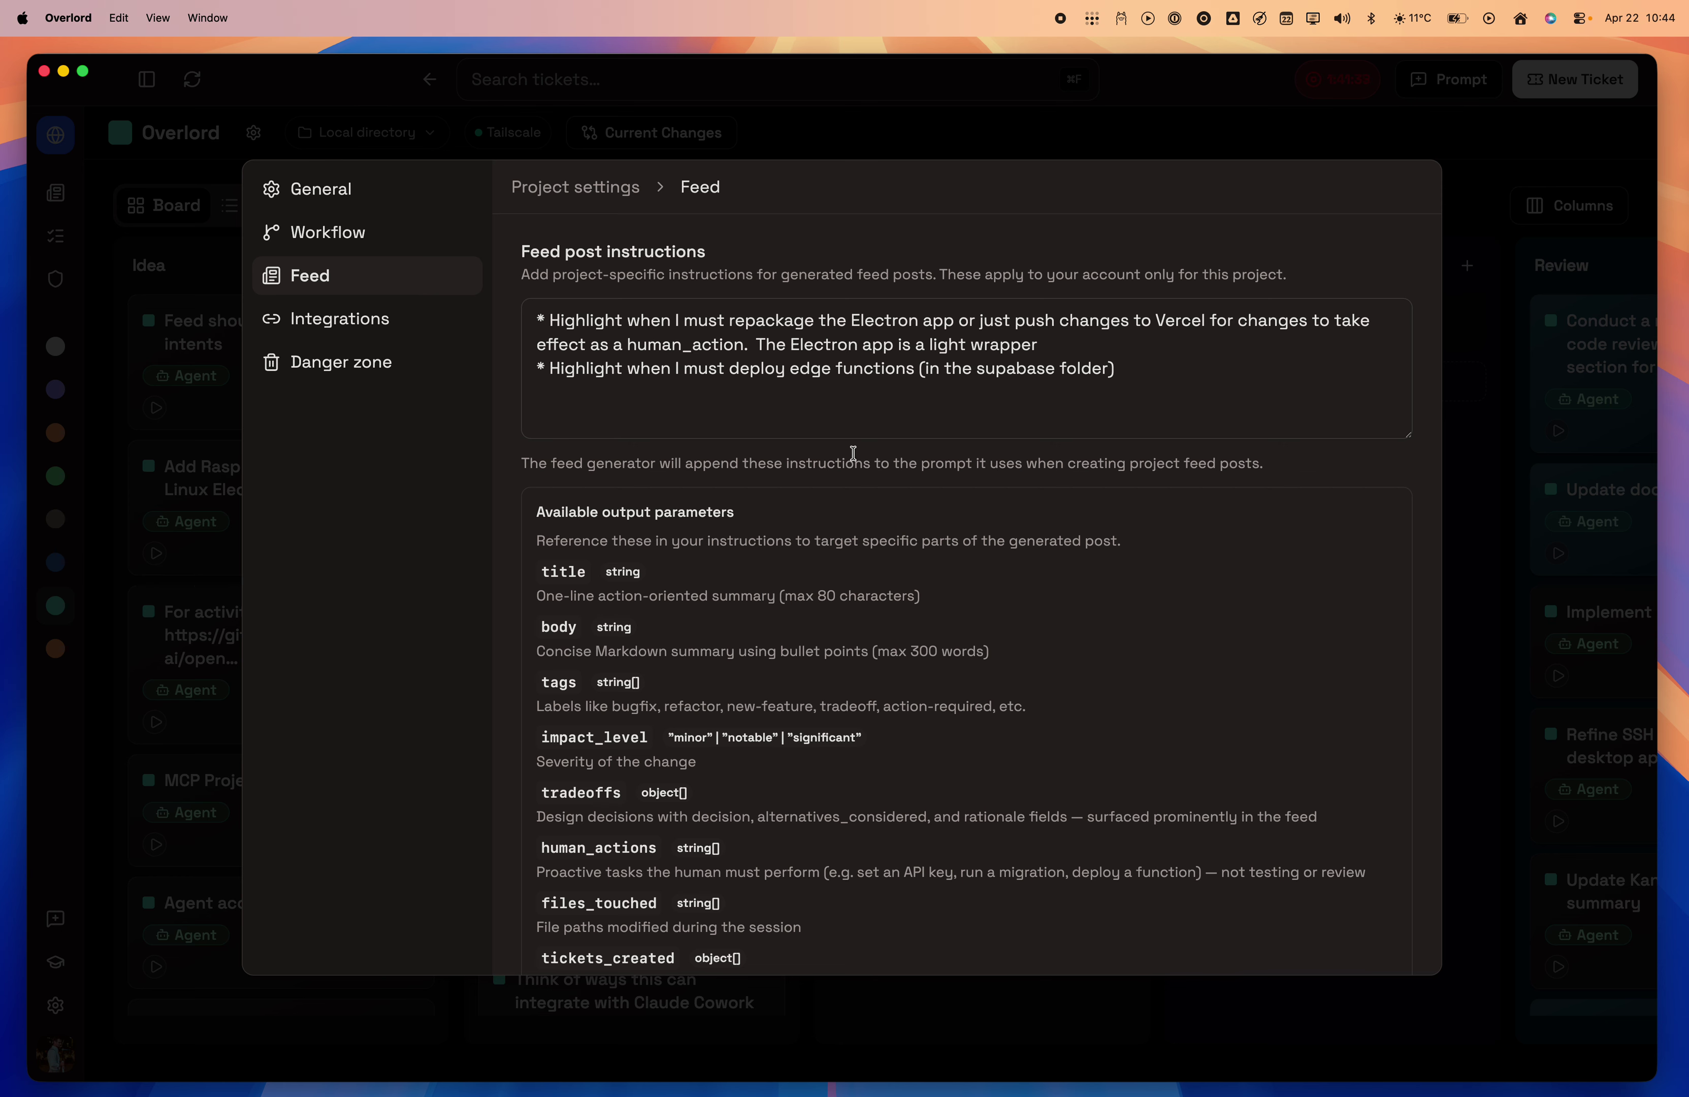
{"action": "scroll", "coordinate": [1082, 713], "scroll_direction": "down", "scroll_amount": 3}
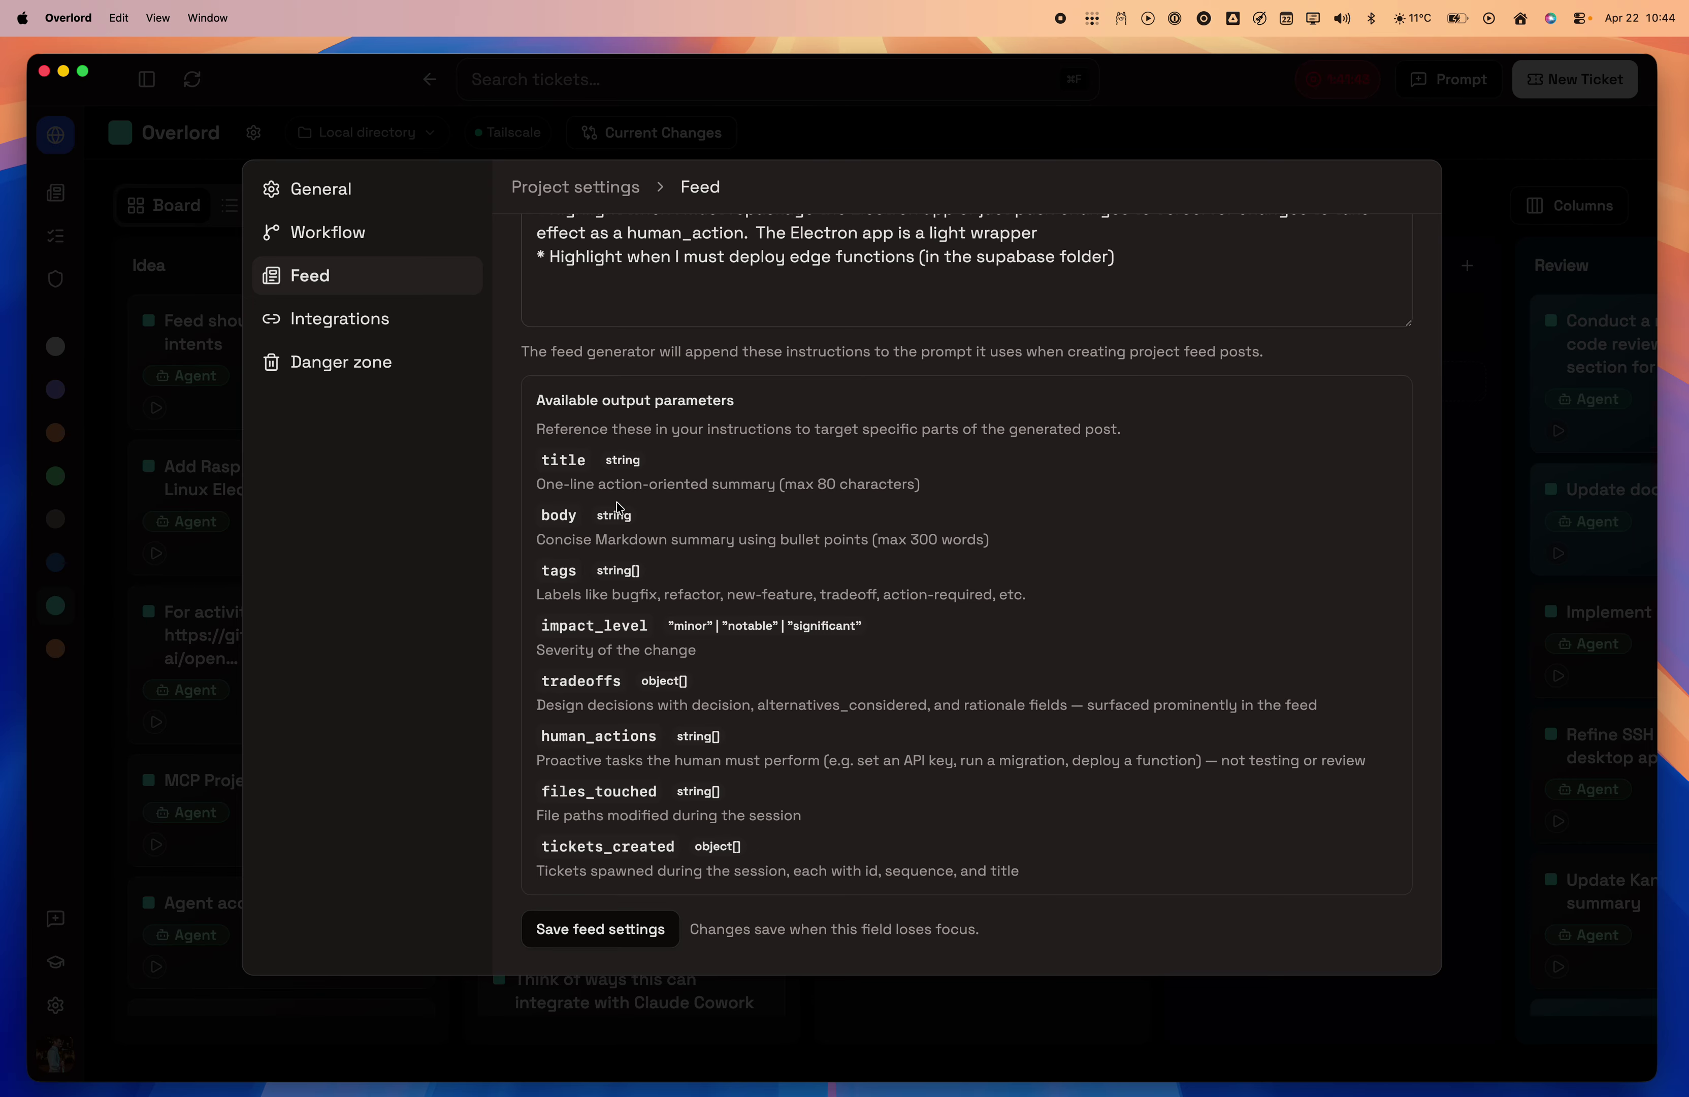
{"action": "scroll", "coordinate": [783, 299], "scroll_direction": "up", "scroll_amount": 3}
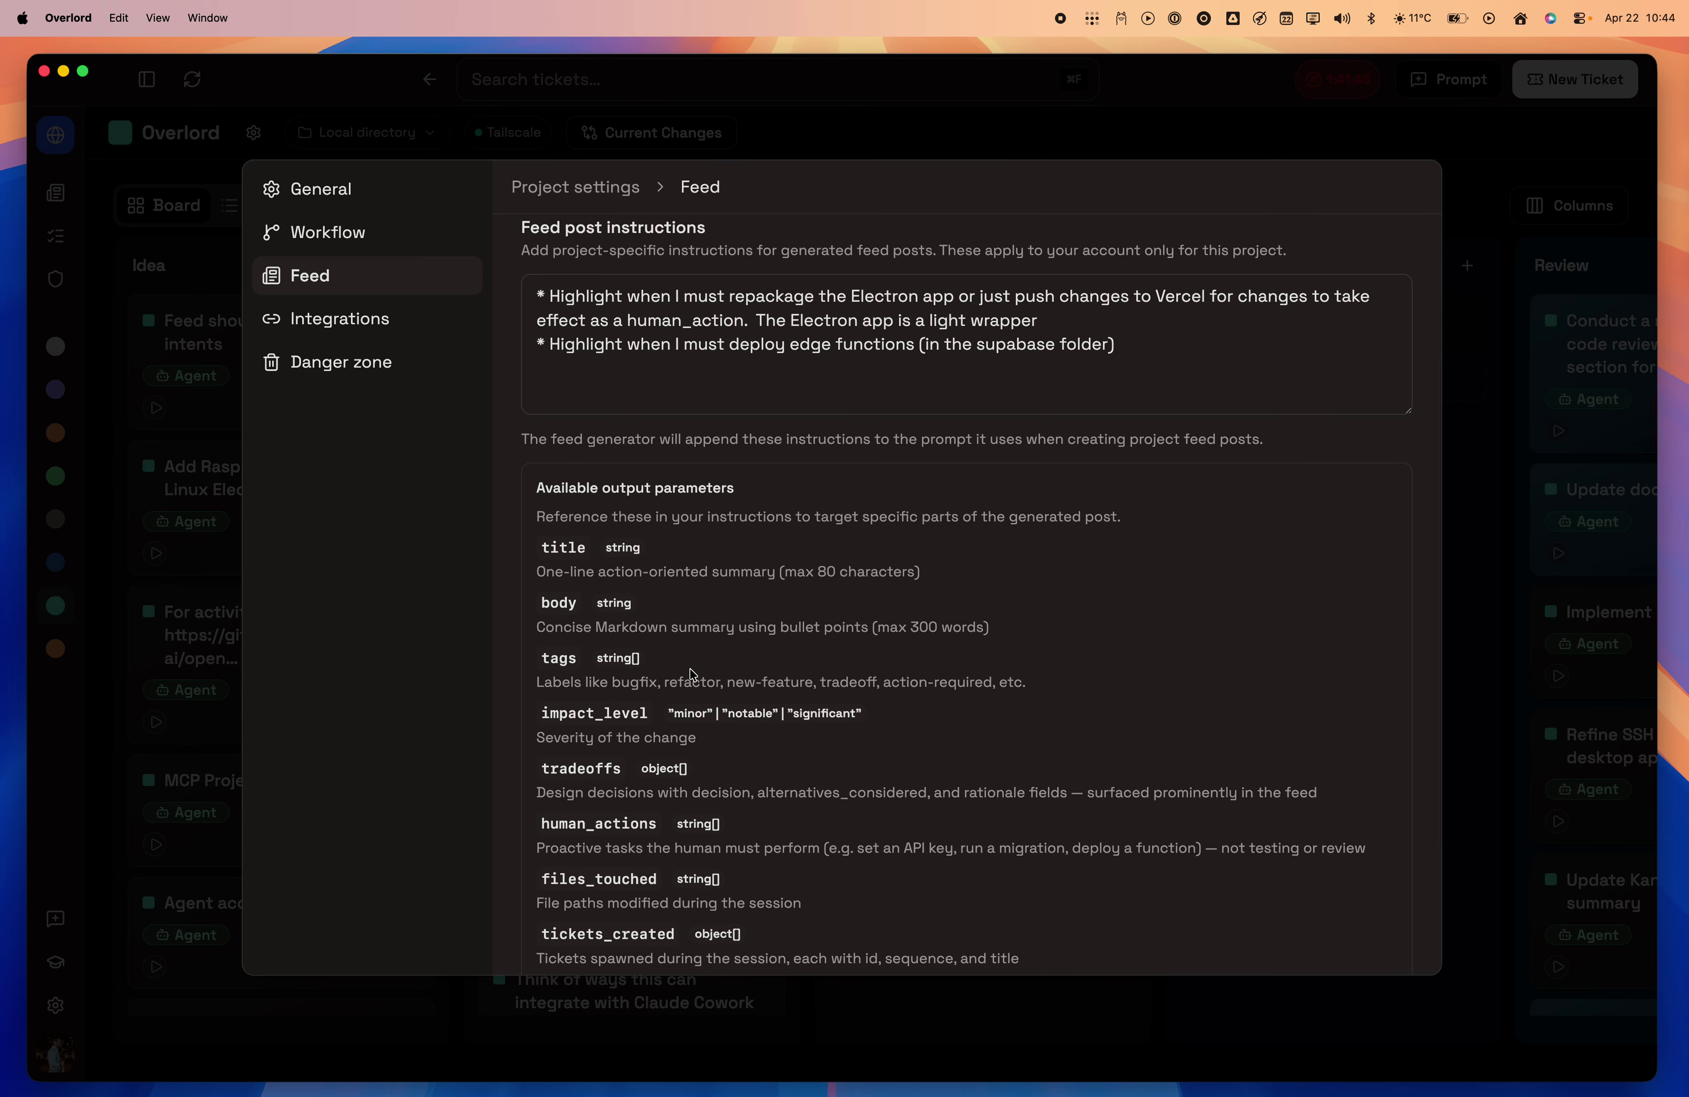
{"action": "scroll", "coordinate": [670, 605], "scroll_direction": "down", "scroll_amount": 2}
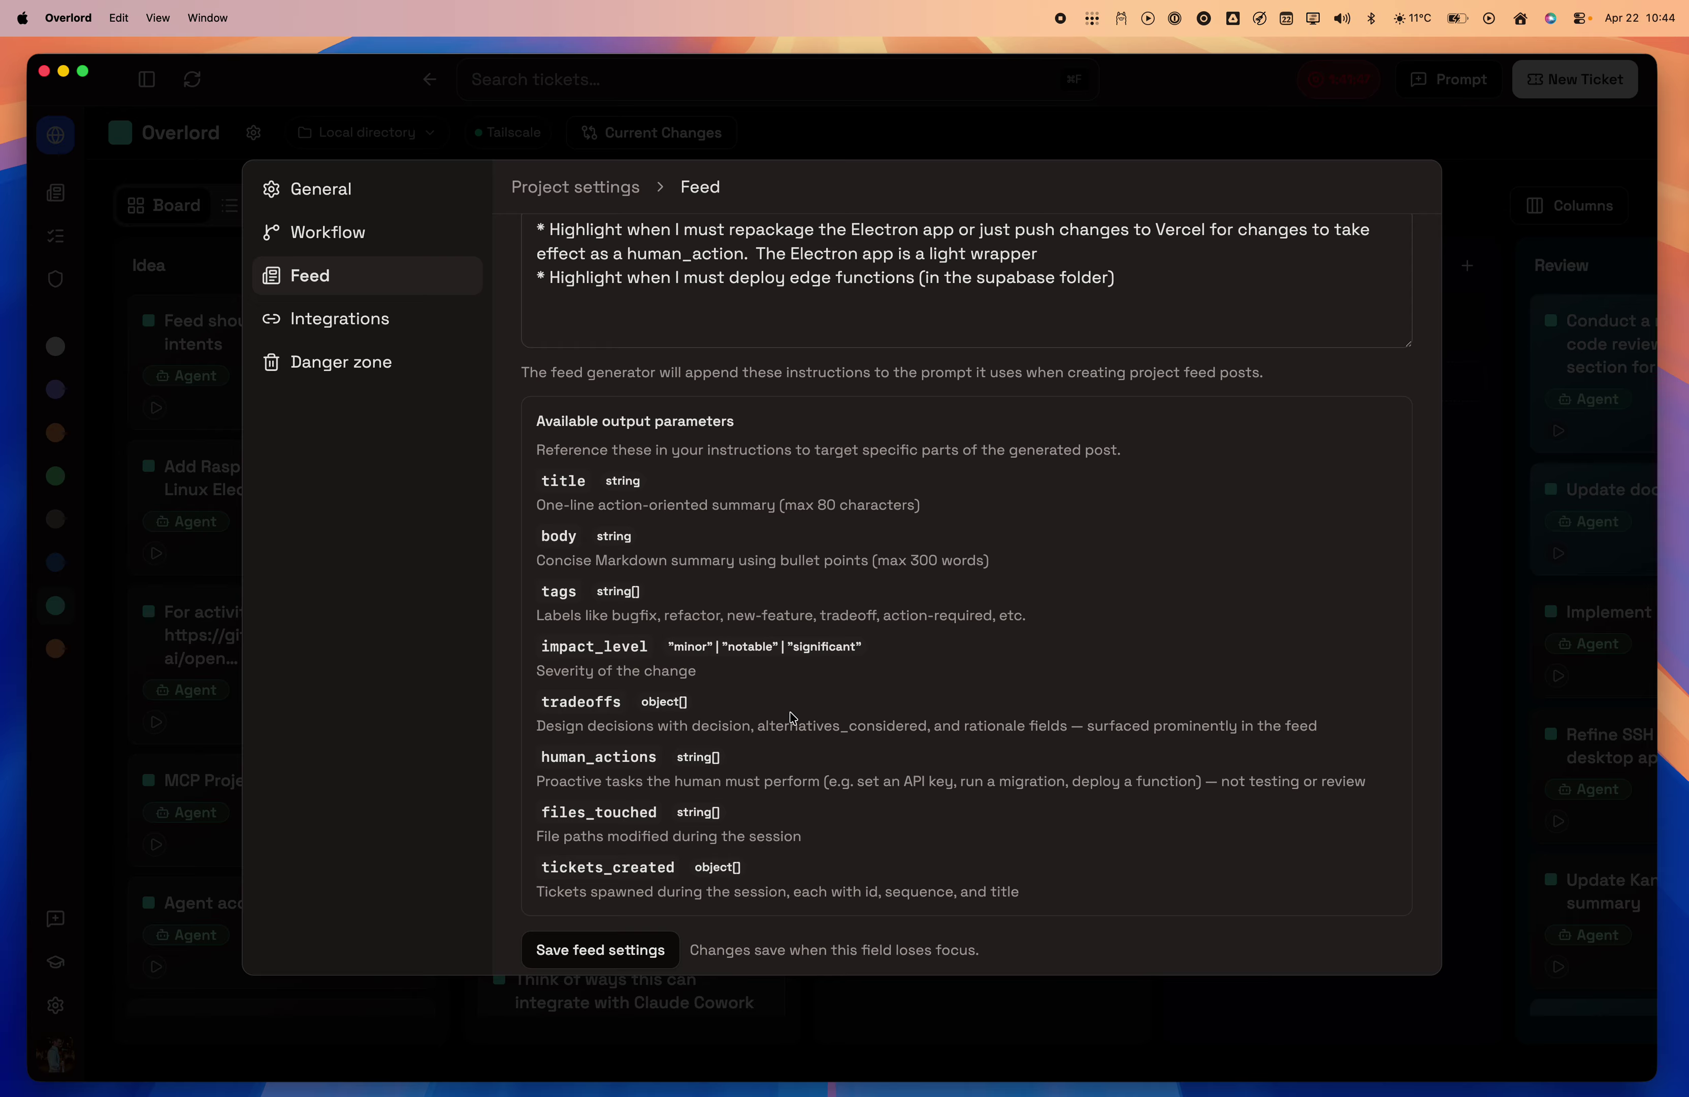
{"action": "scroll", "coordinate": [793, 718], "scroll_direction": "down", "scroll_amount": 1}
{"action": "scroll", "coordinate": [793, 717], "scroll_direction": "up", "scroll_amount": 3}
View the Integrations, Danger zone and General pages of the project settings
{"action": "left_click", "coordinate": [333, 319]}
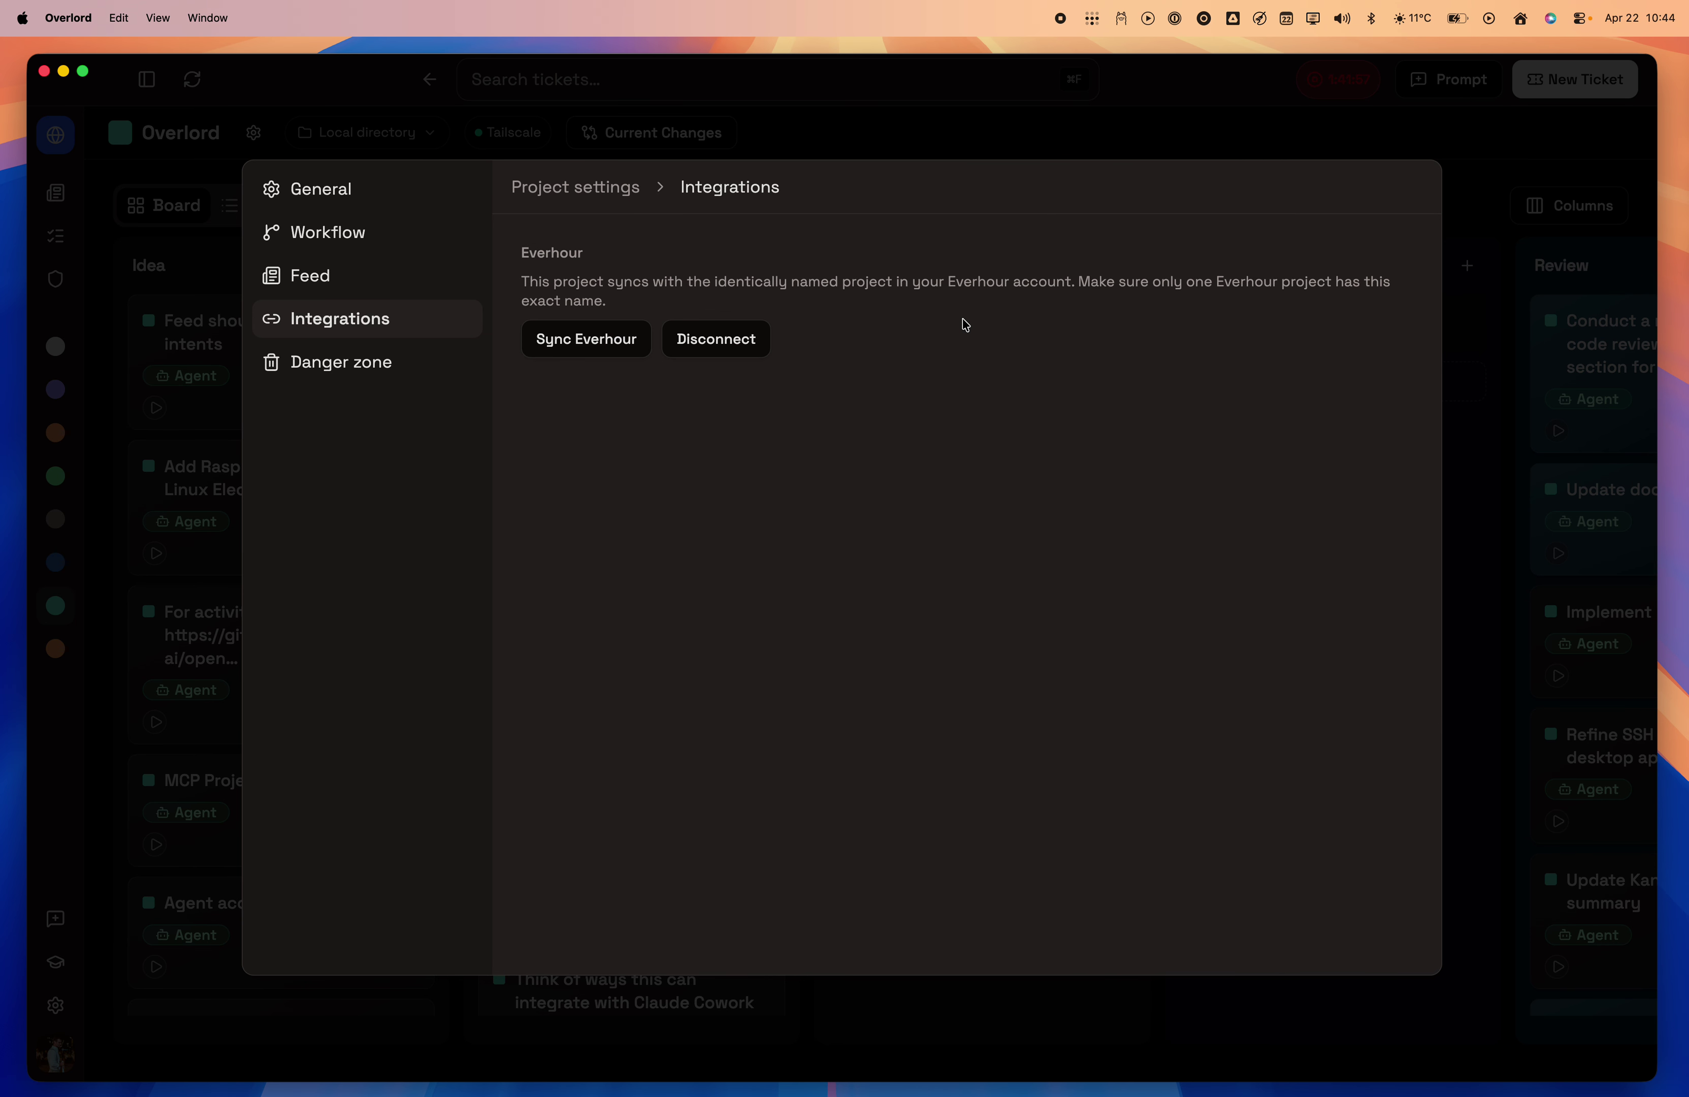
{"action": "left_click", "coordinate": [352, 379]}
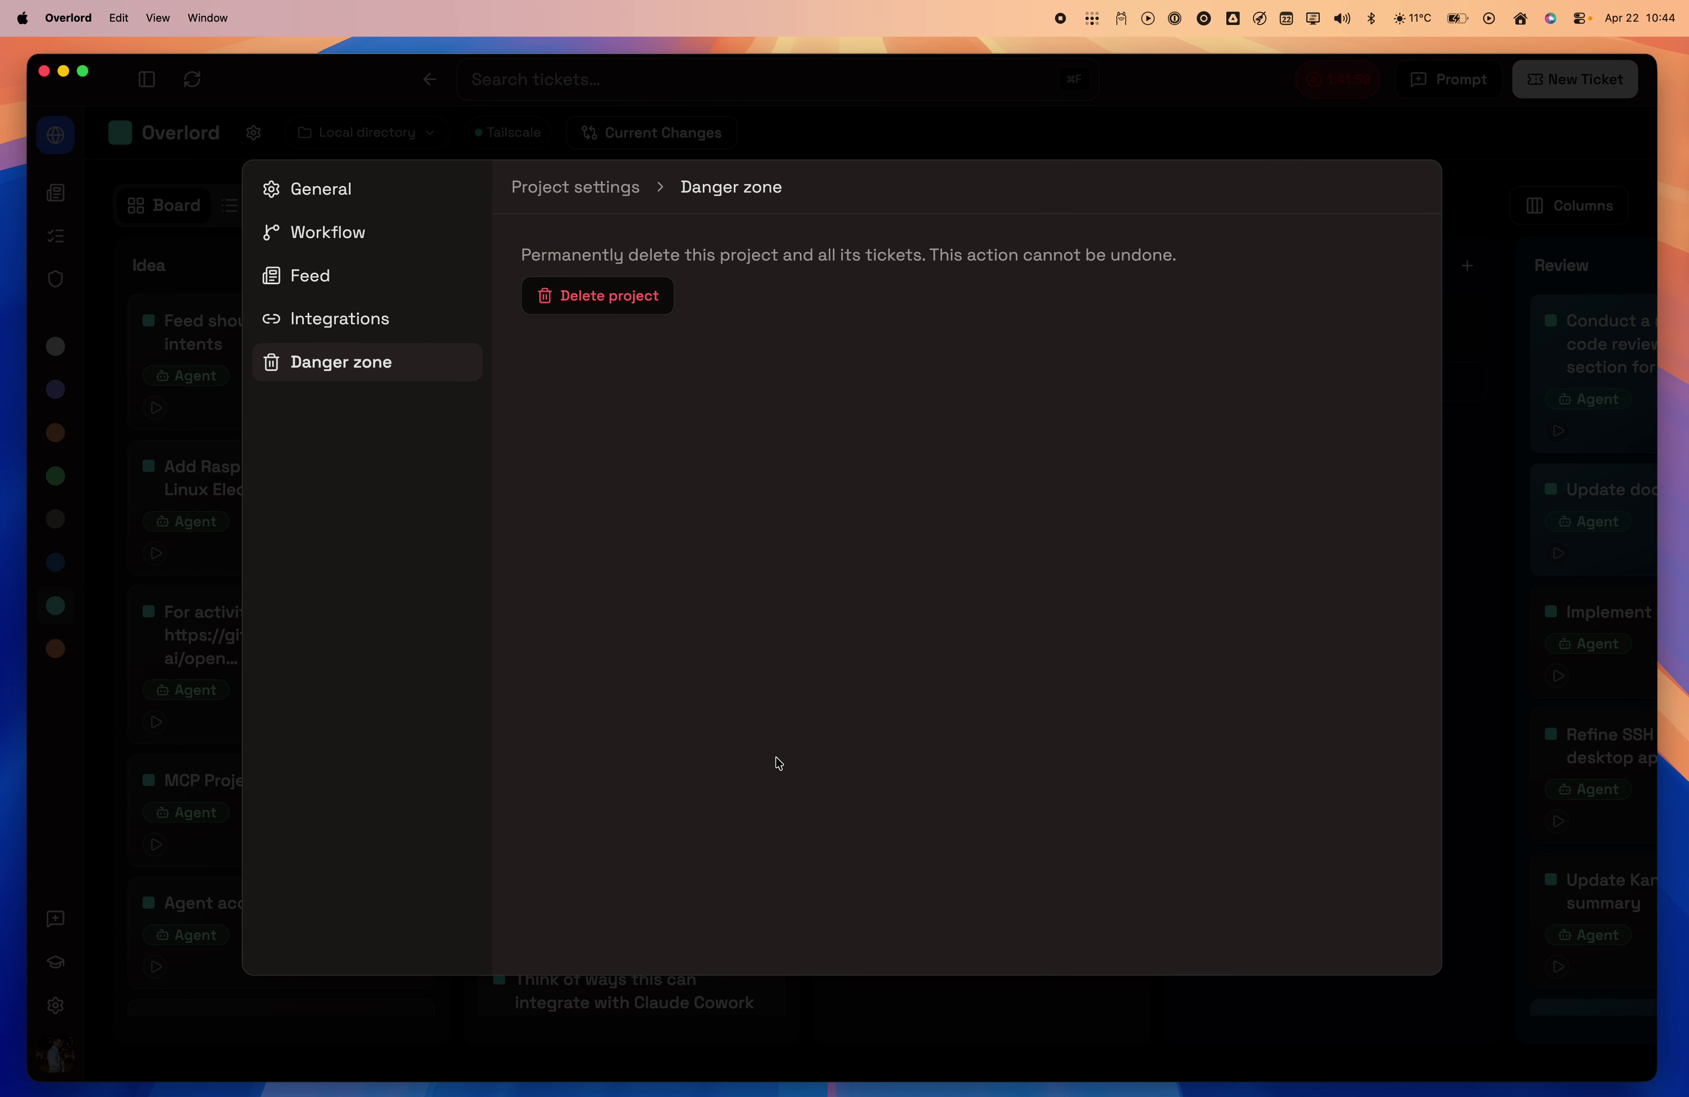
{"action": "left_click", "coordinate": [353, 205]}
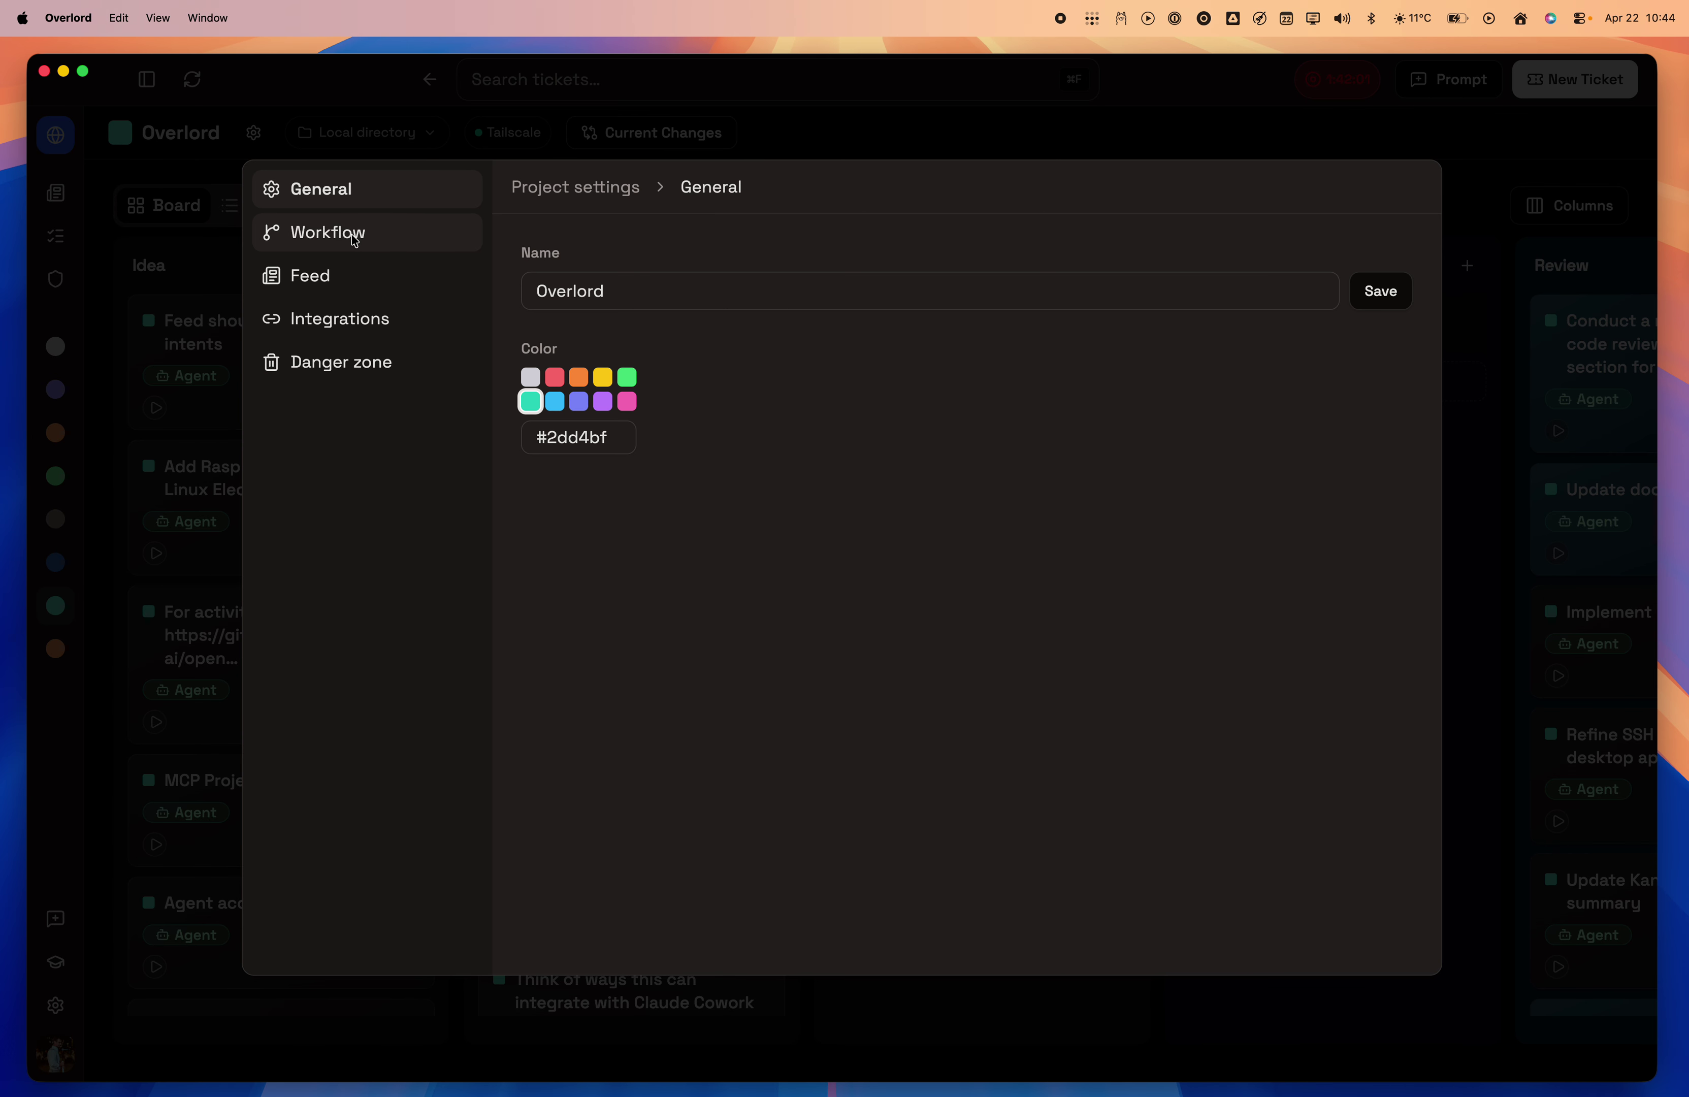
Return to the project's Workflow settings and look over the remote workspace and task status sections again
{"action": "left_click", "coordinate": [354, 241]}
{"action": "scroll", "coordinate": [969, 733], "scroll_direction": "down", "scroll_amount": 3}
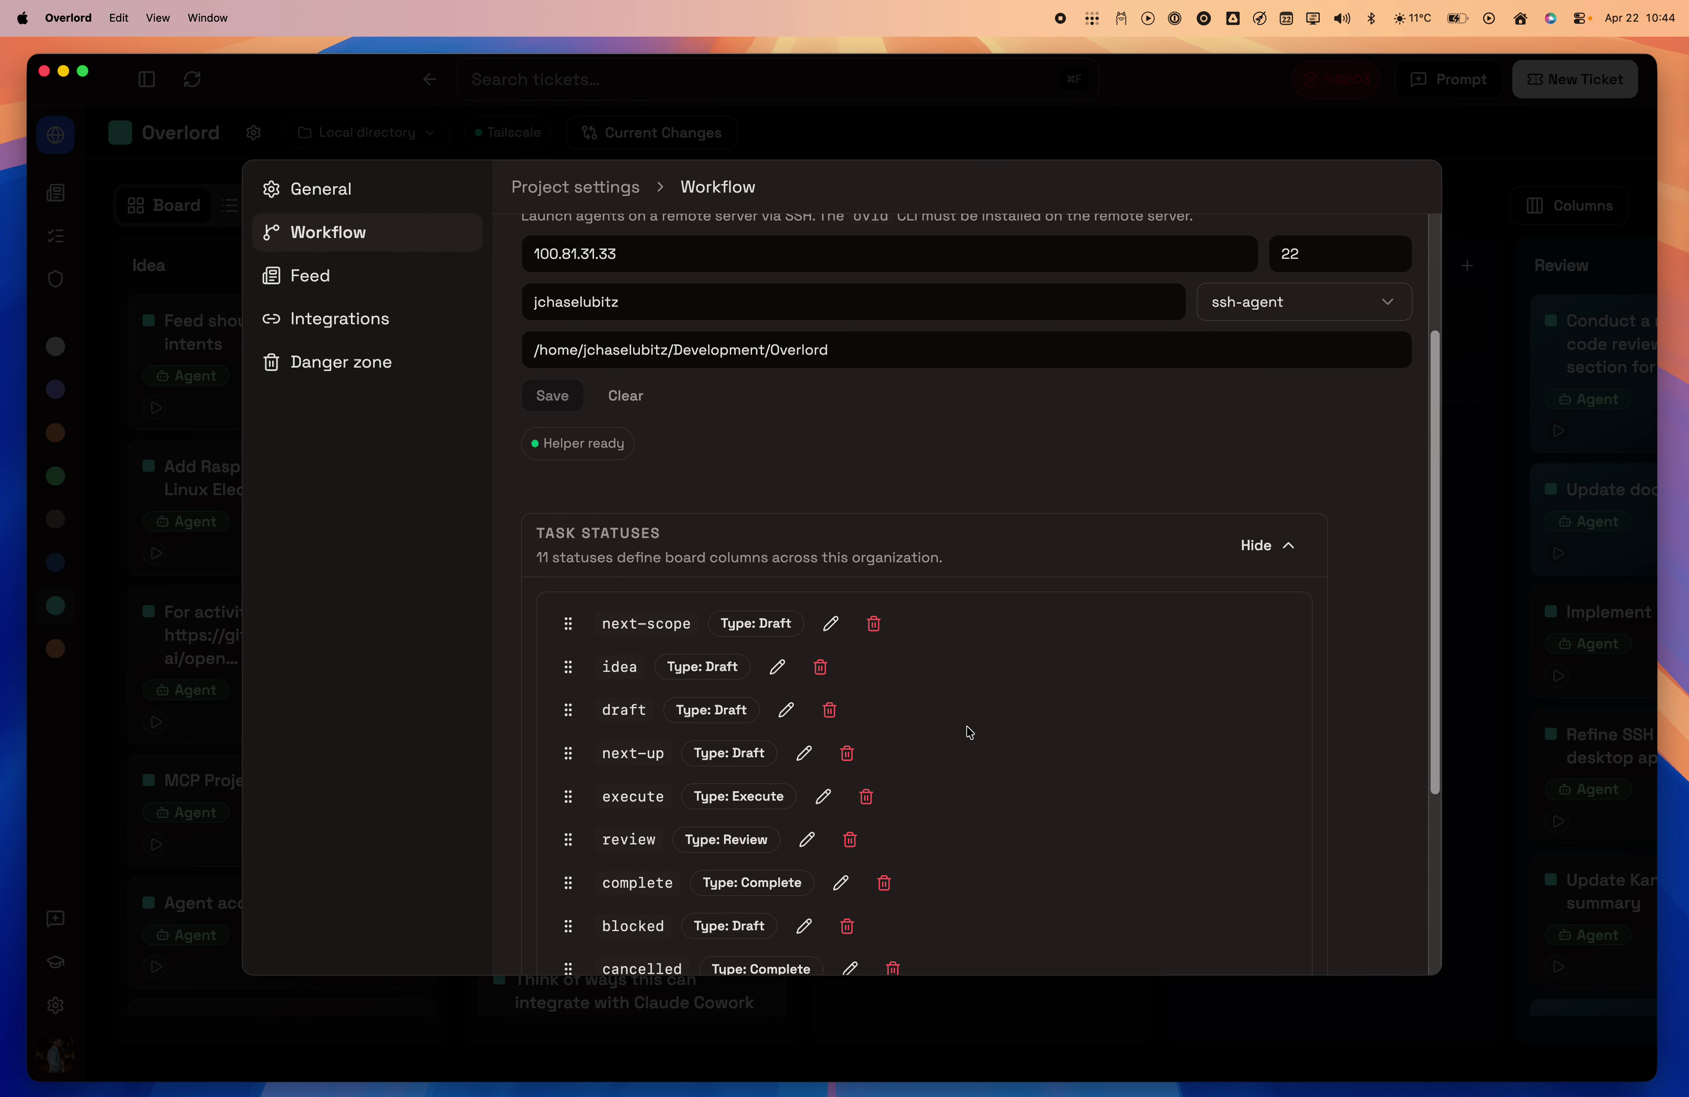
{"action": "scroll", "coordinate": [969, 733], "scroll_direction": "down", "scroll_amount": 4}
{"action": "scroll", "coordinate": [973, 713], "scroll_direction": "up", "scroll_amount": 6}
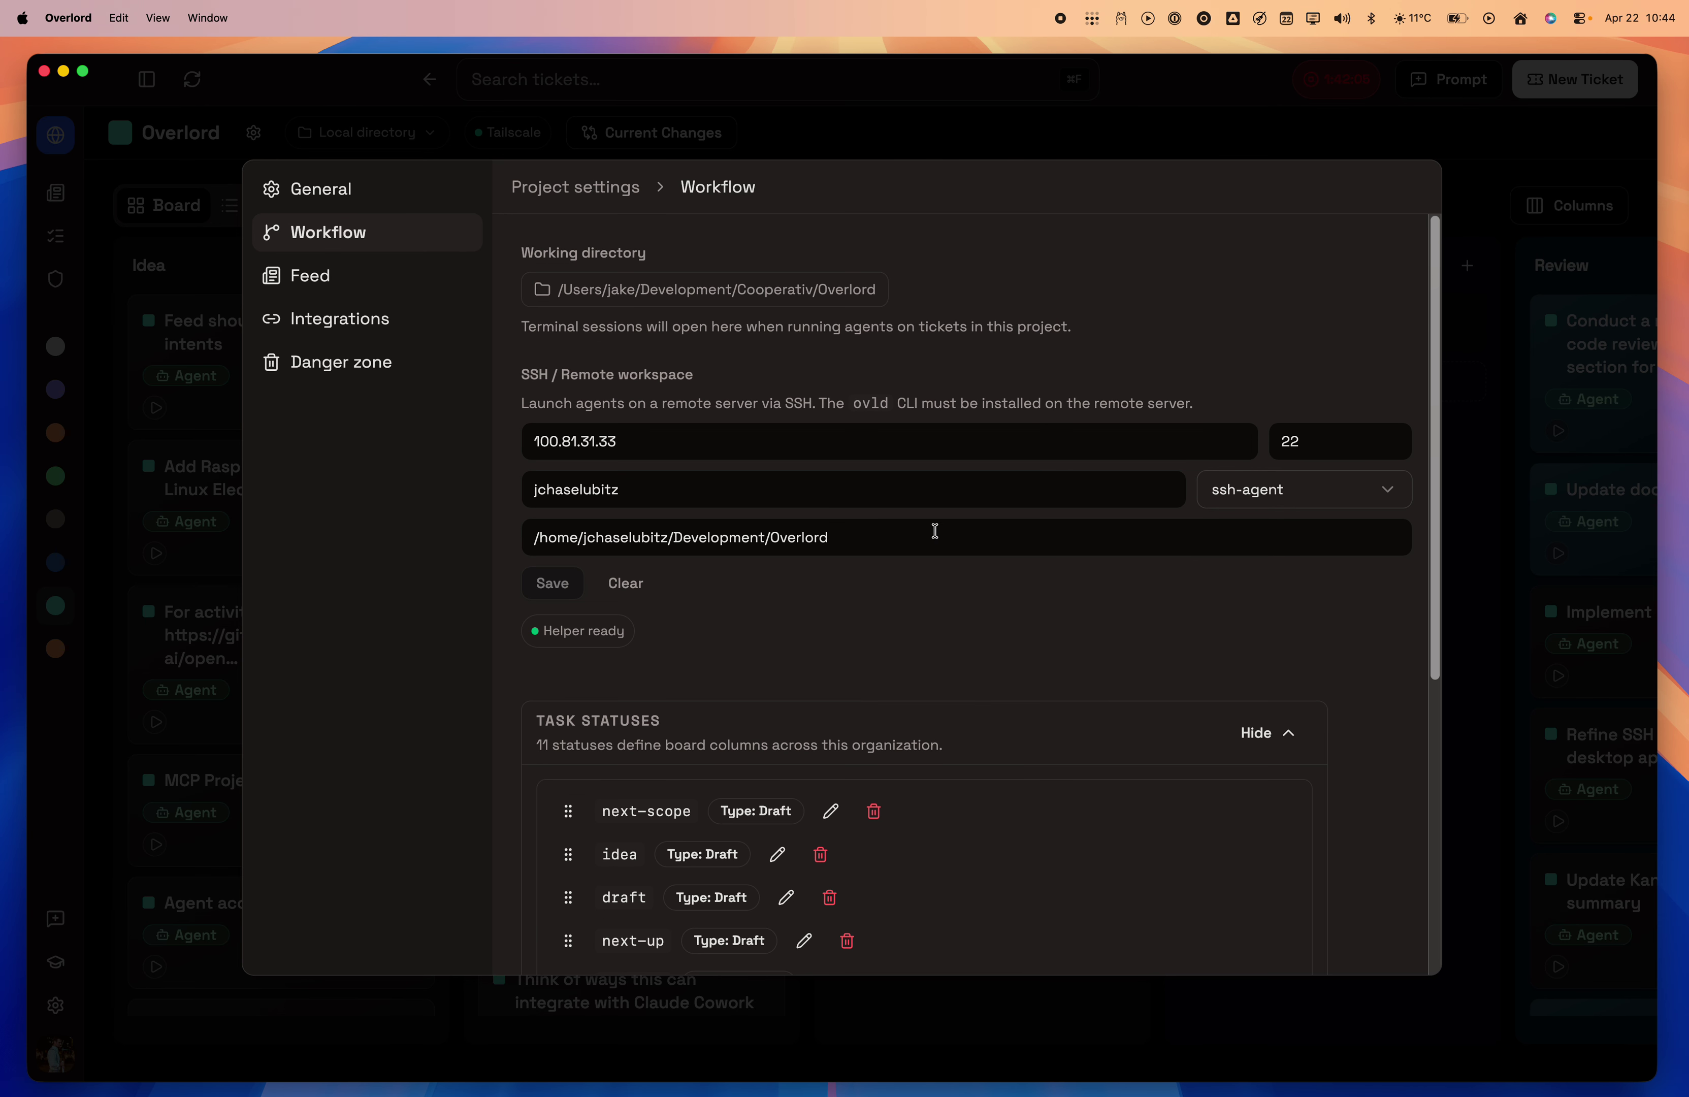